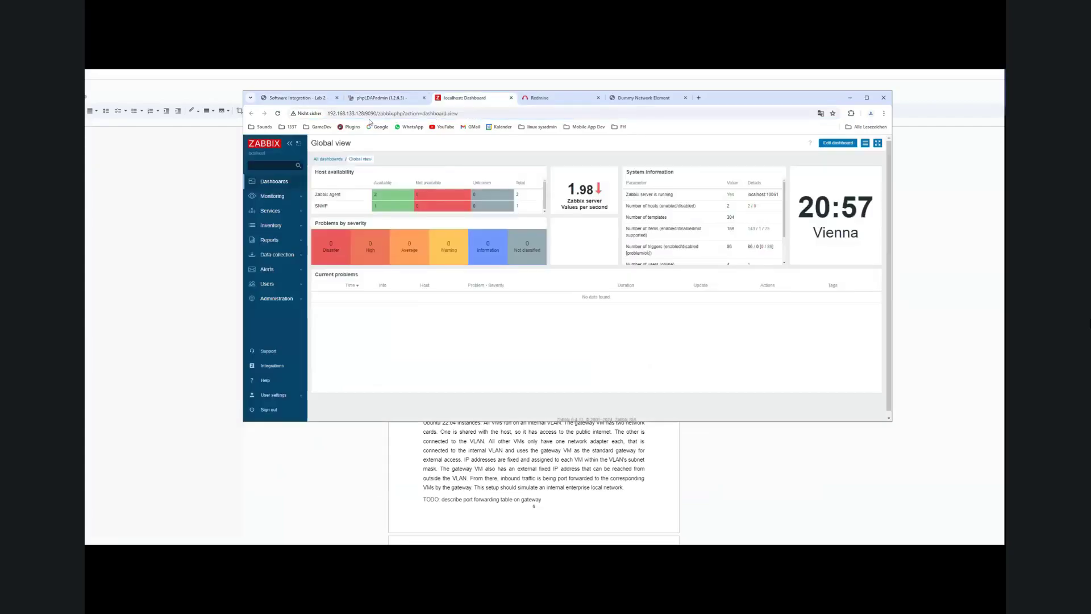
# Step: Point out the network diagram addresses: Zabbix port 8090, Redmine 8080, Dummy Network Element 192.168.133.128:6060
pyautogui.doubleClick(370, 113)
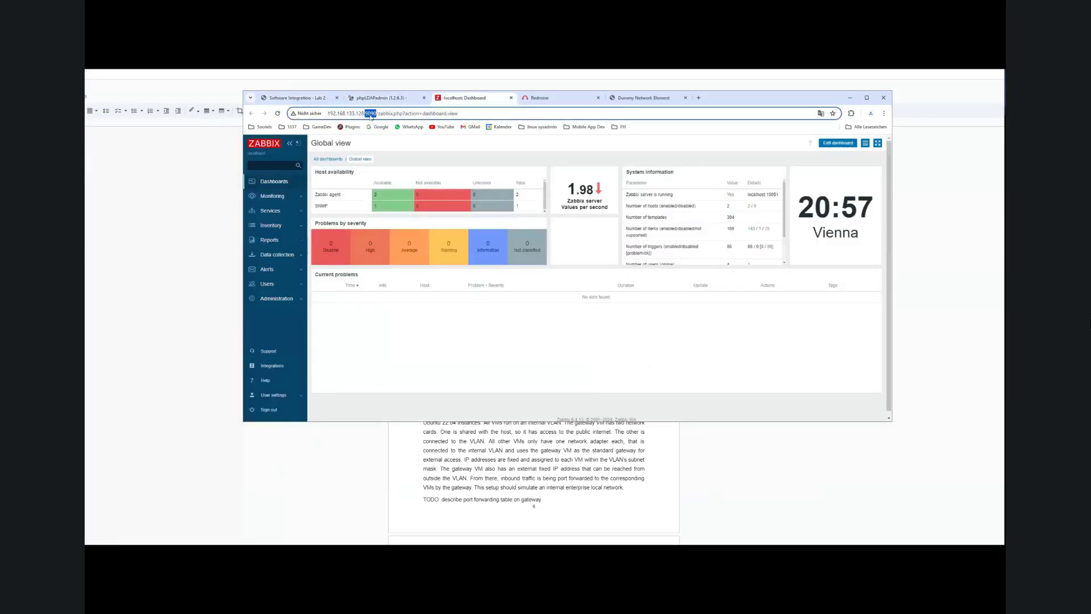
pyautogui.doubleClick(362, 113)
pyautogui.click(540, 98)
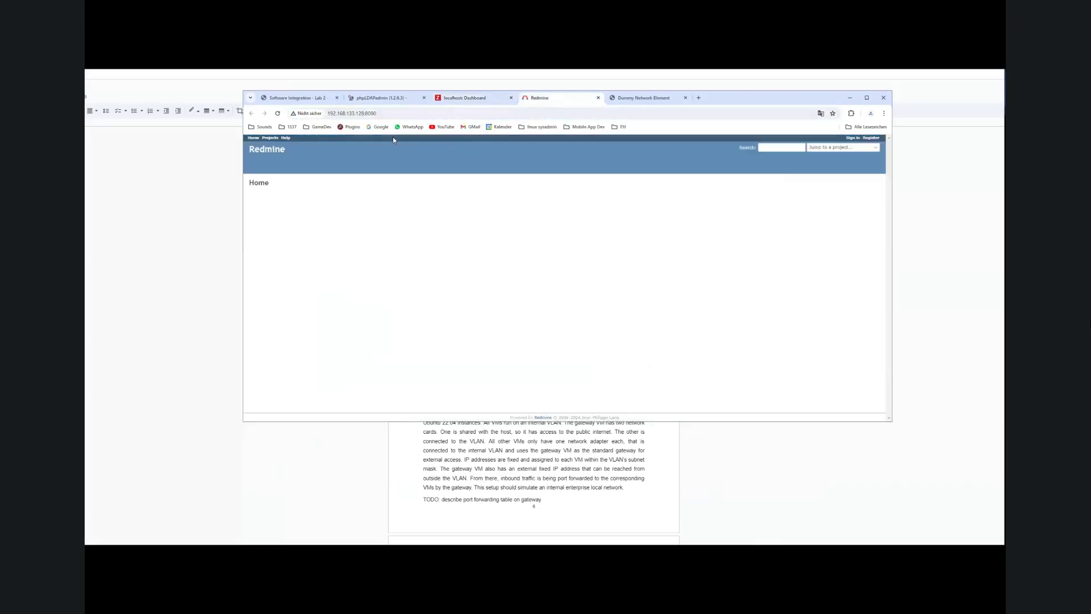
pyautogui.doubleClick(371, 113)
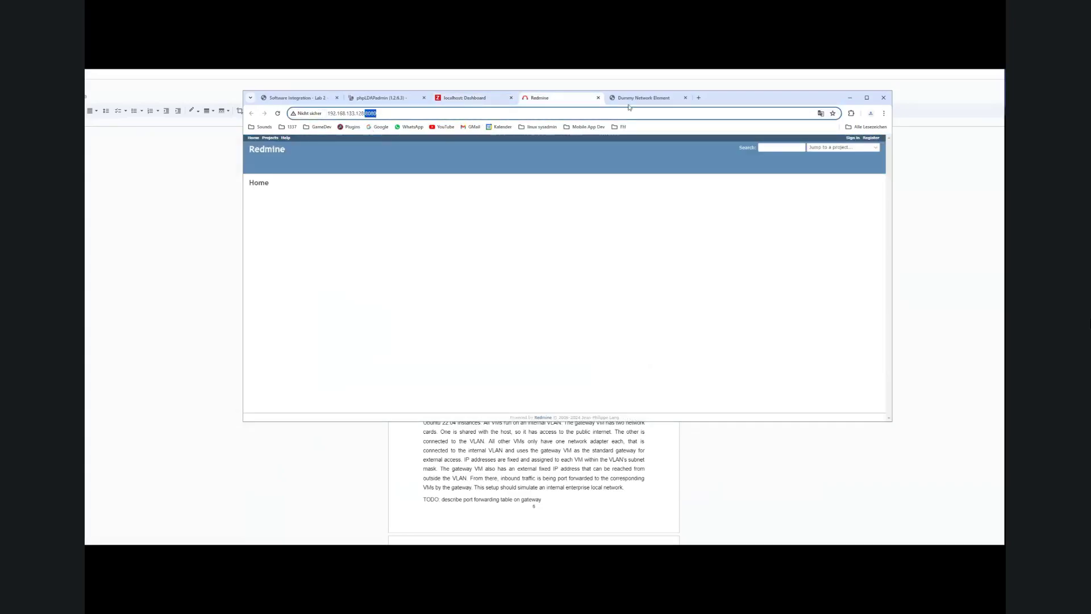
pyautogui.click(631, 99)
pyautogui.doubleClick(370, 113)
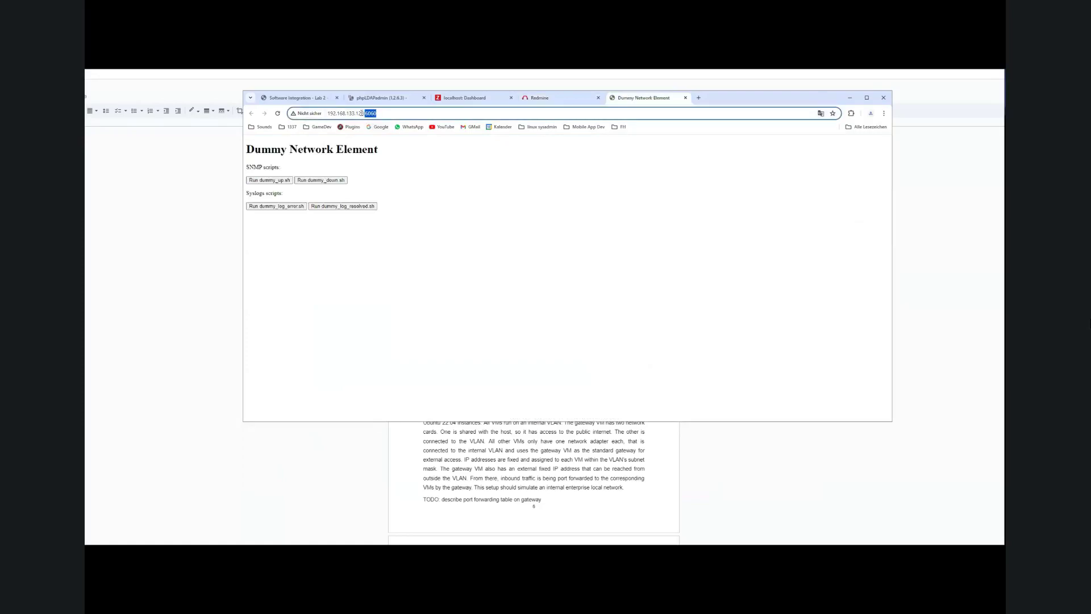
pyautogui.moveTo(362, 113); pyautogui.dragTo(317, 116)
pyautogui.click(381, 98)
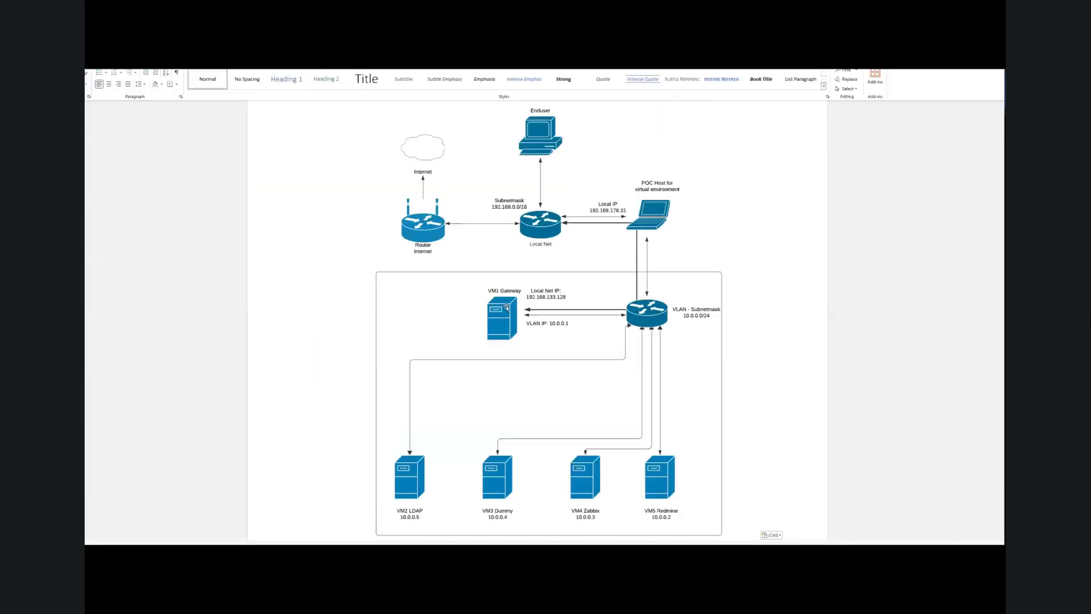
# Step: Scroll the report down to section 1.4 Interface description
pyautogui.keyDown('ctrl'); pyautogui.scroll(3, 497, 305); pyautogui.keyUp('ctrl')
pyautogui.scroll(-5, 498, 305)
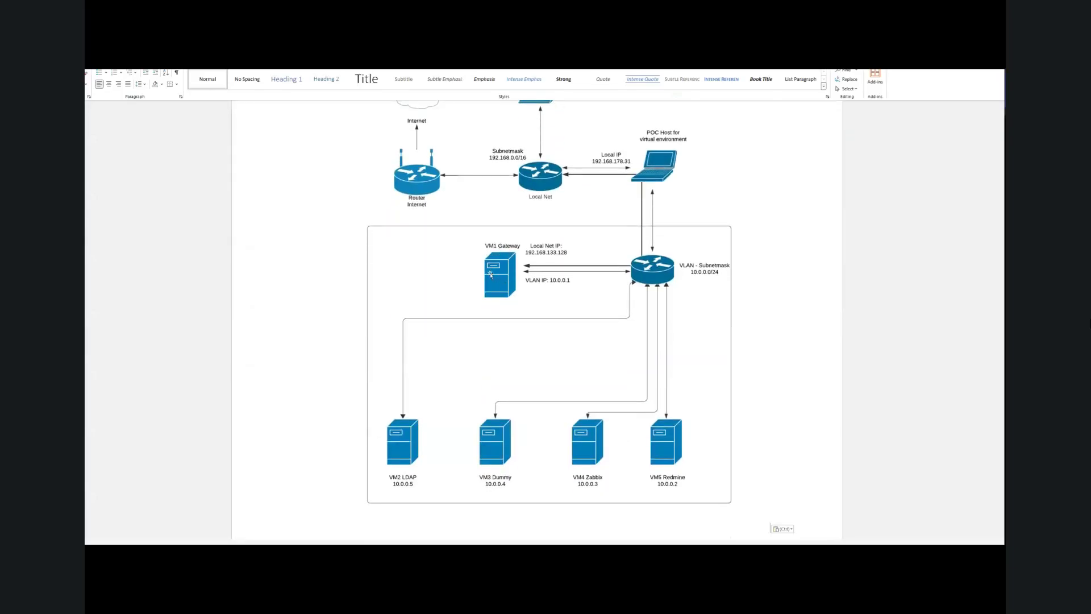
pyautogui.keyDown('ctrl'); pyautogui.scroll(-3, 515, 284); pyautogui.keyUp('ctrl')
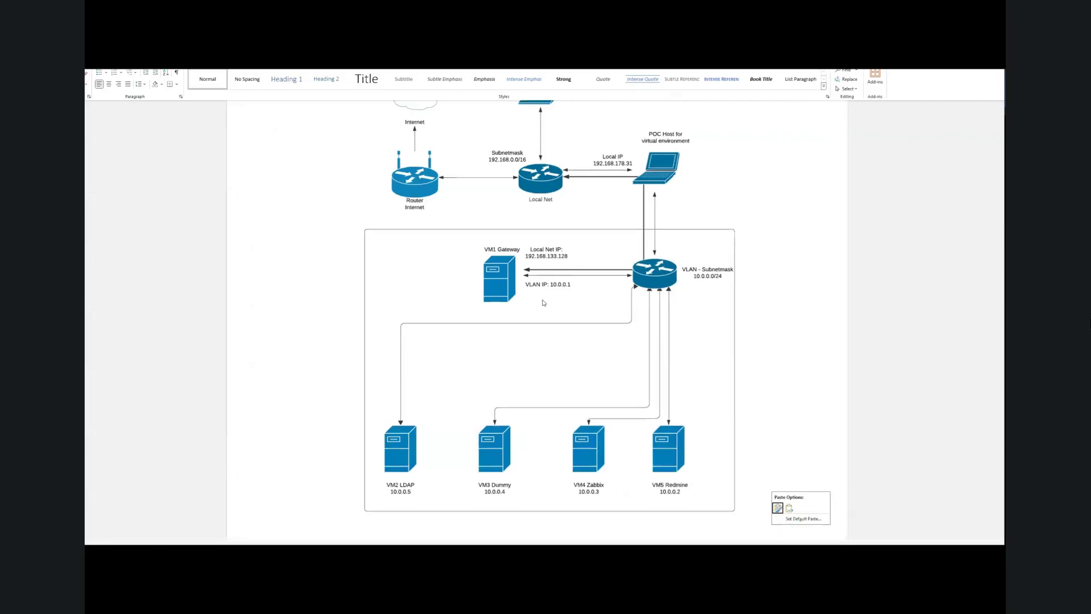
pyautogui.keyDown('ctrl'); pyautogui.scroll(-4, 541, 301); pyautogui.keyUp('ctrl')
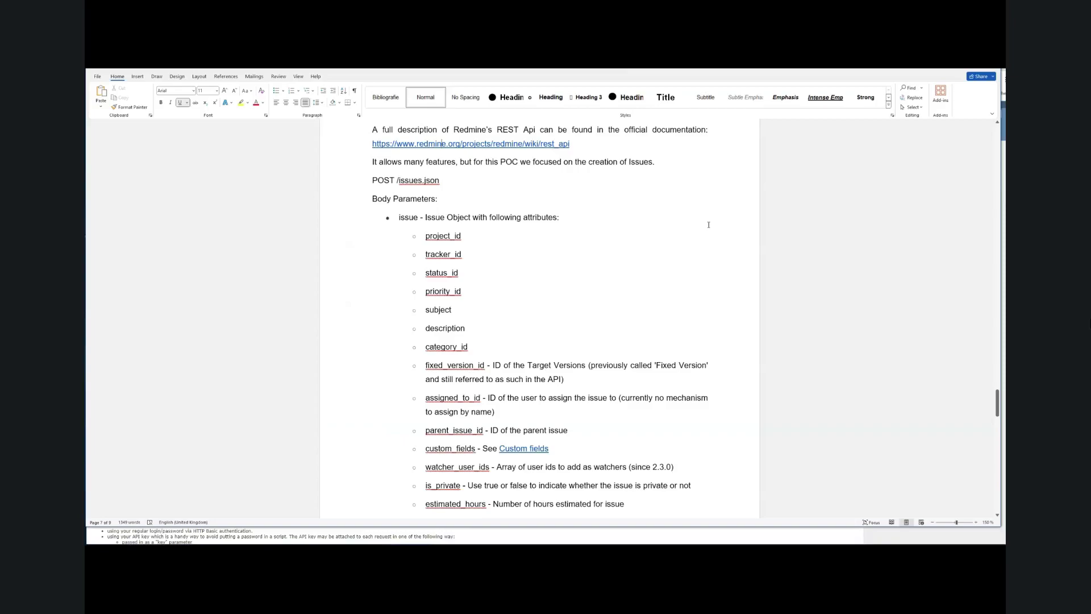
pyautogui.scroll(3, 647, 224)
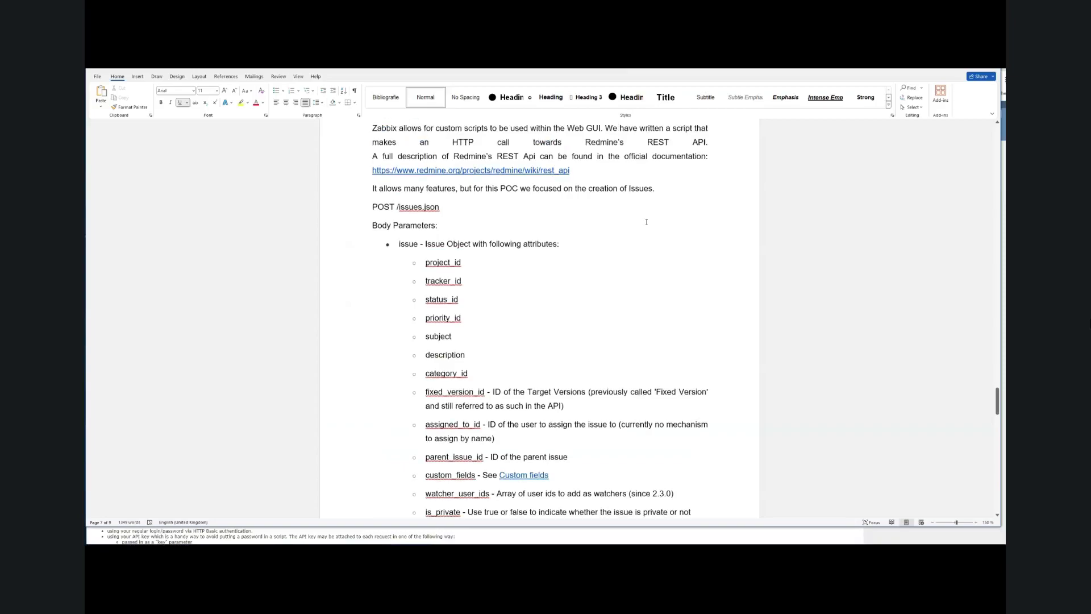
pyautogui.scroll(-1, 647, 224)
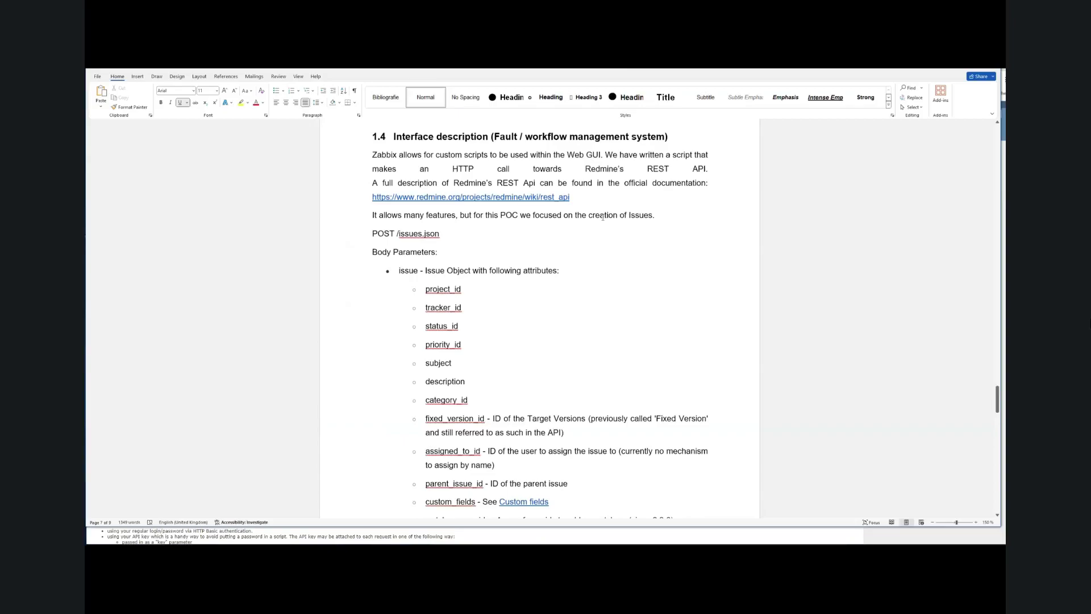
pyautogui.click(598, 250)
# Step: Open the Redmine REST API documentation, zoom in twice, and highlight the resources from Issues to Journals
pyautogui.click(215, 550)
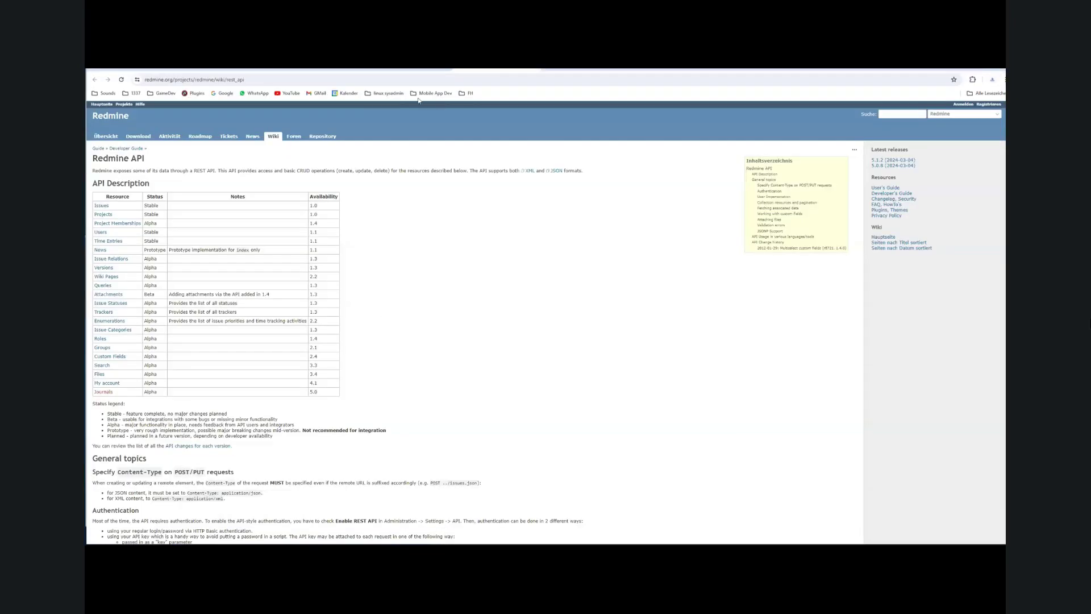
pyautogui.hotkey('ctrl', '+')
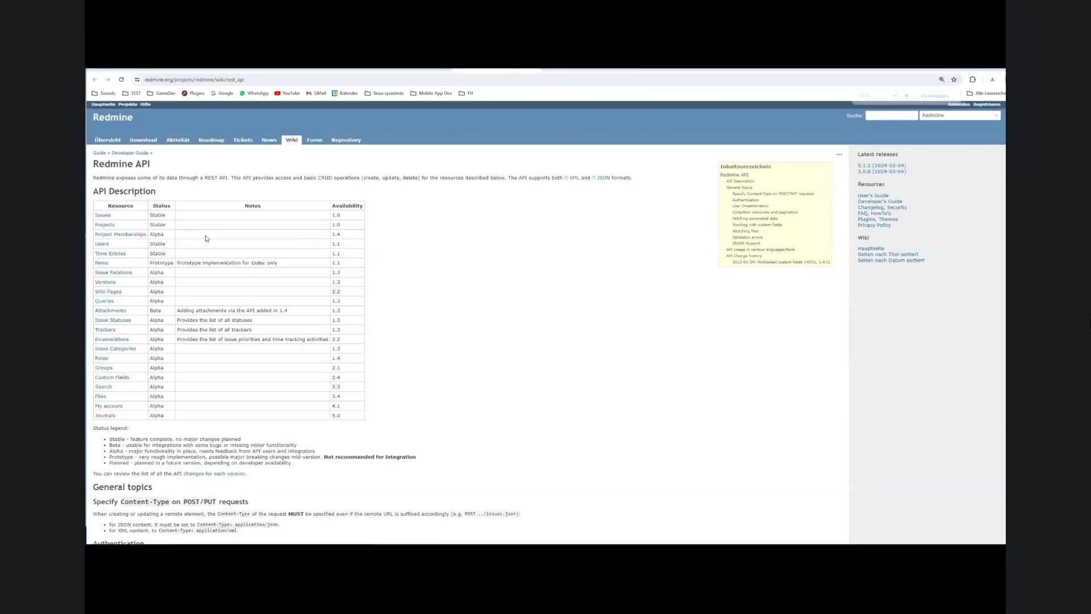
pyautogui.hotkey('ctrl', '+')
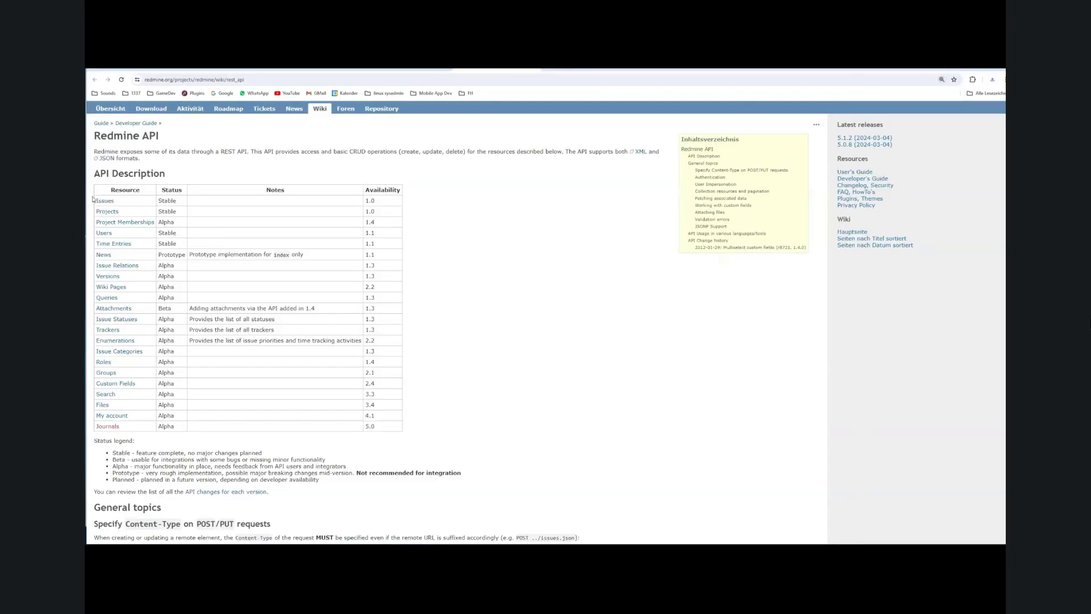
pyautogui.moveTo(93, 200); pyautogui.dragTo(415, 370)
pyautogui.click(432, 364)
# Step: On the Issues API page, highlight the Creating an issue heading and its attribute list
pyautogui.click(106, 201)
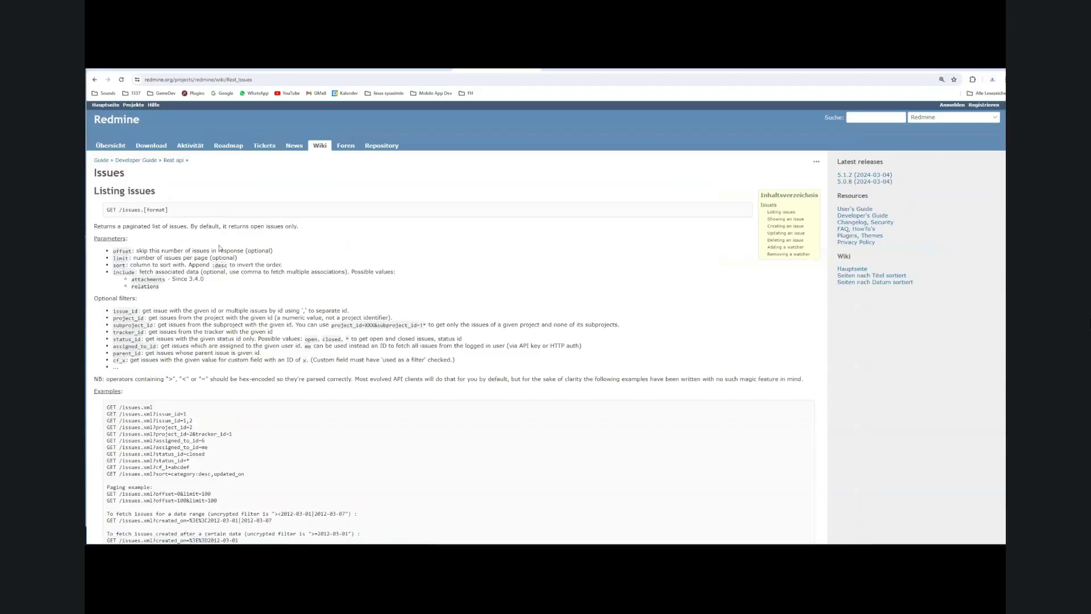
pyautogui.moveTo(89, 204); pyautogui.dragTo(87, 204)
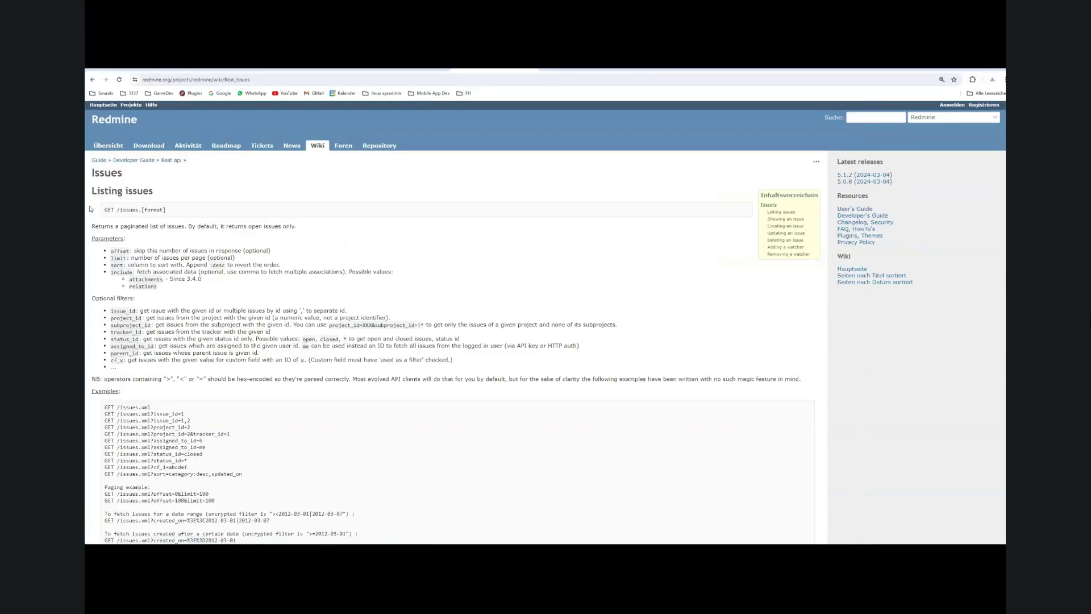
pyautogui.scroll(-6, 296, 256)
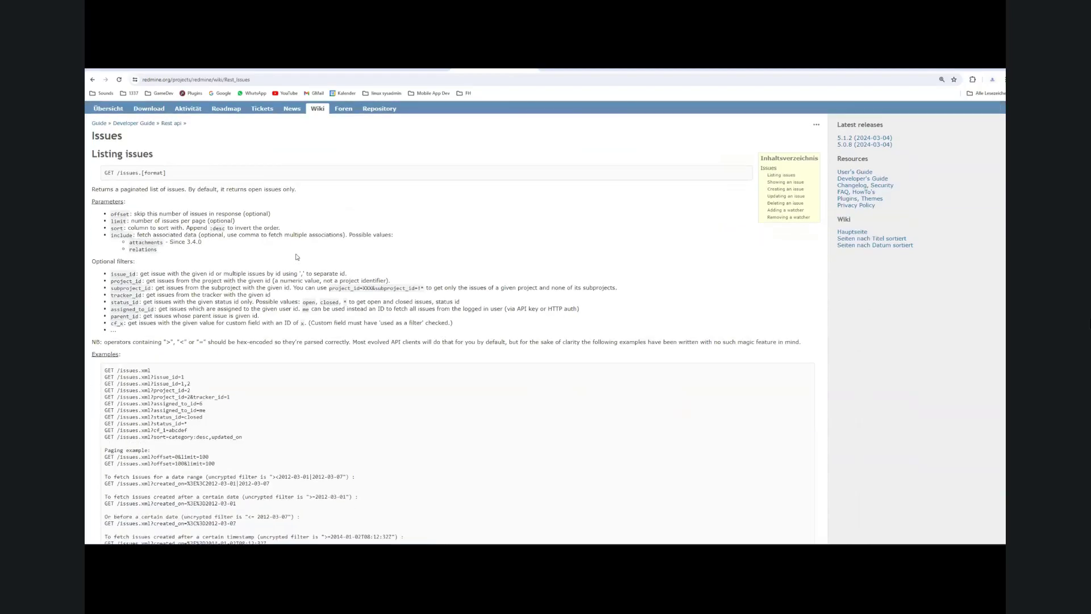
pyautogui.scroll(-7, 296, 256)
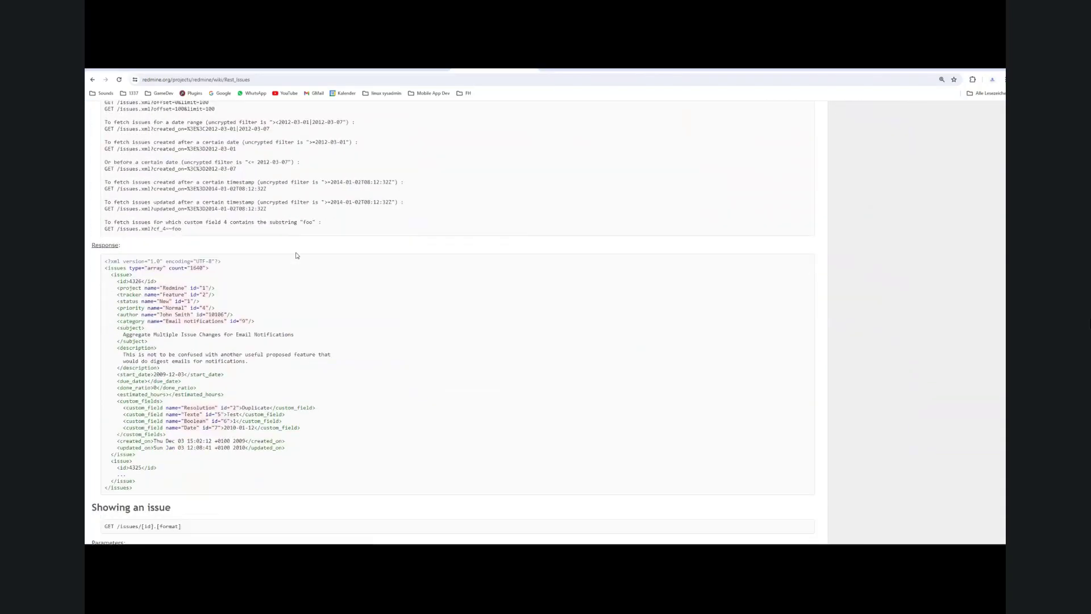
pyautogui.scroll(-4, 296, 256)
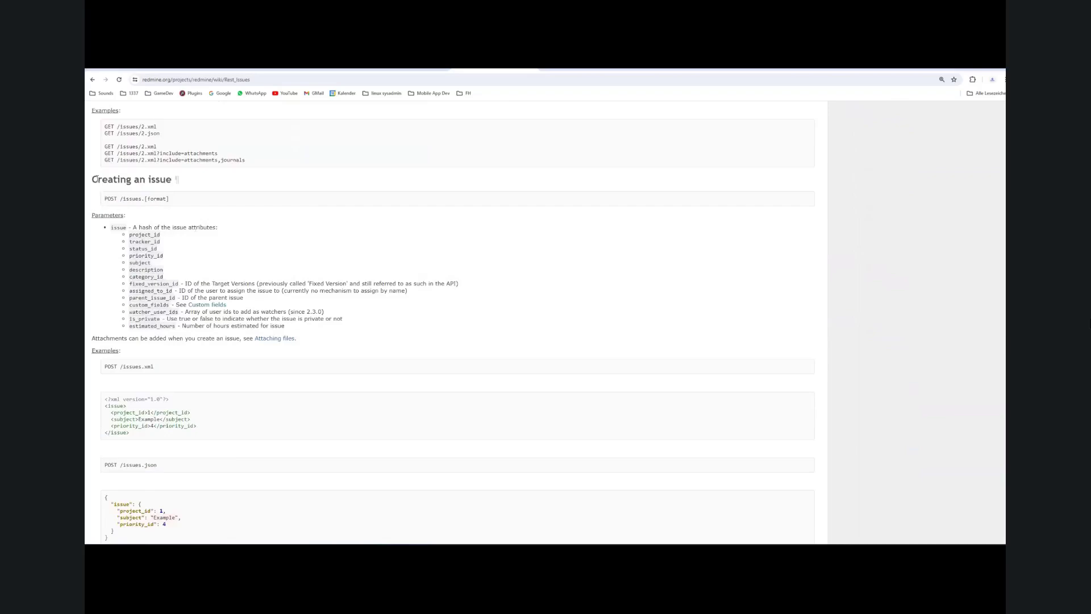
pyautogui.moveTo(94, 179); pyautogui.dragTo(141, 198)
pyautogui.click(116, 201)
pyautogui.moveTo(112, 227); pyautogui.dragTo(152, 243)
pyautogui.click(155, 243)
pyautogui.click(339, 69)
# Step: Back in the Word report, highlight and explain project_id, tracker_id, status_id and priority_id
pyautogui.click(239, 71)
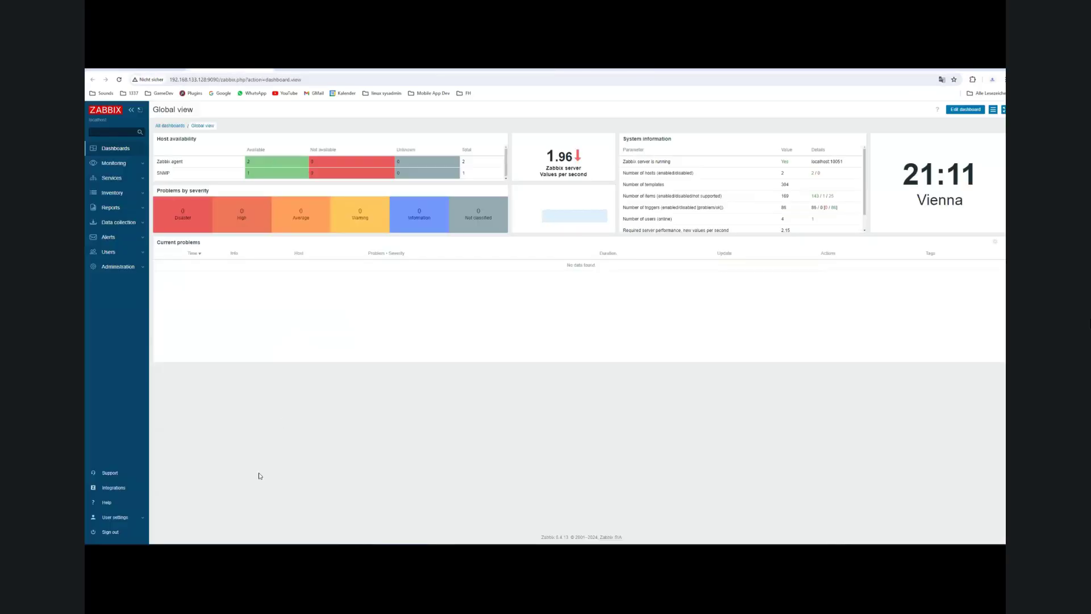
pyautogui.hotkey('alt', 'Tab')
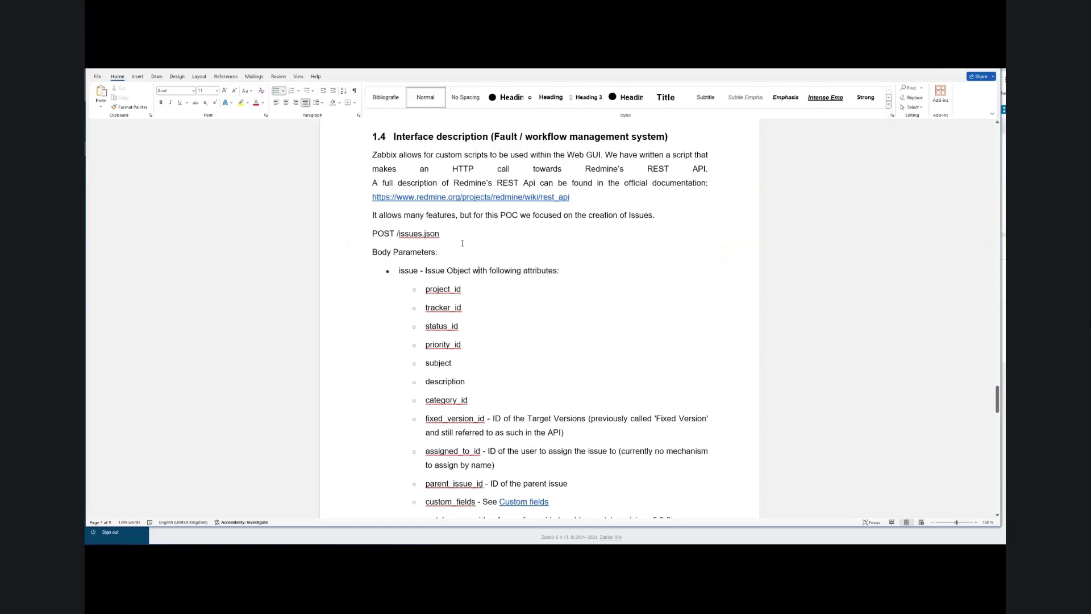
pyautogui.scroll(-3, 483, 266)
pyautogui.scroll(-1, 494, 265)
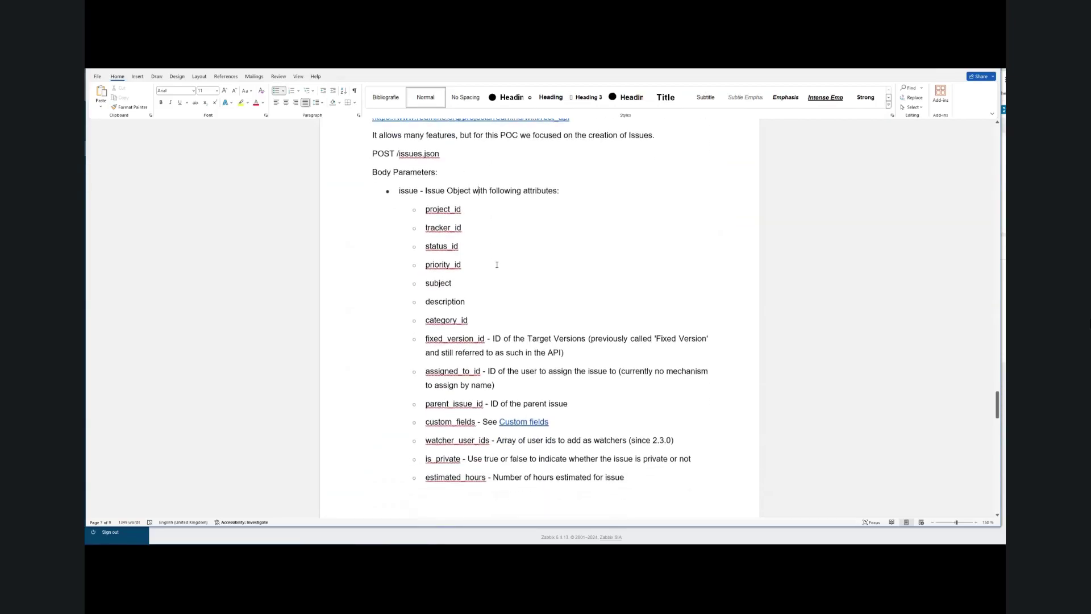
pyautogui.doubleClick(440, 209)
pyautogui.click(477, 222)
pyautogui.doubleClick(433, 228)
pyautogui.click(438, 238)
pyautogui.doubleClick(436, 247)
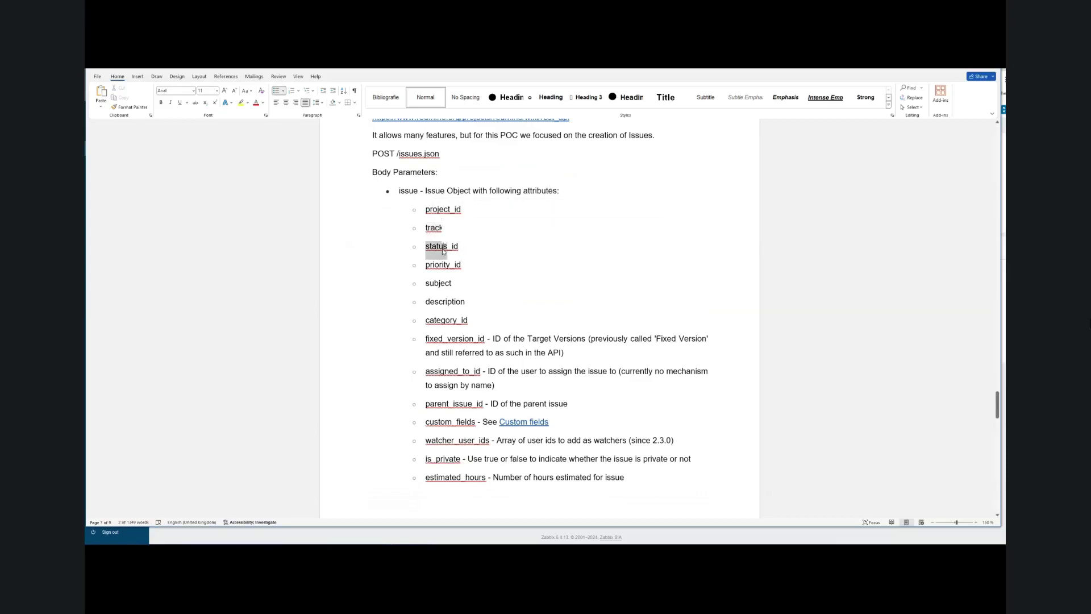
pyautogui.click(467, 266)
pyautogui.doubleClick(438, 264)
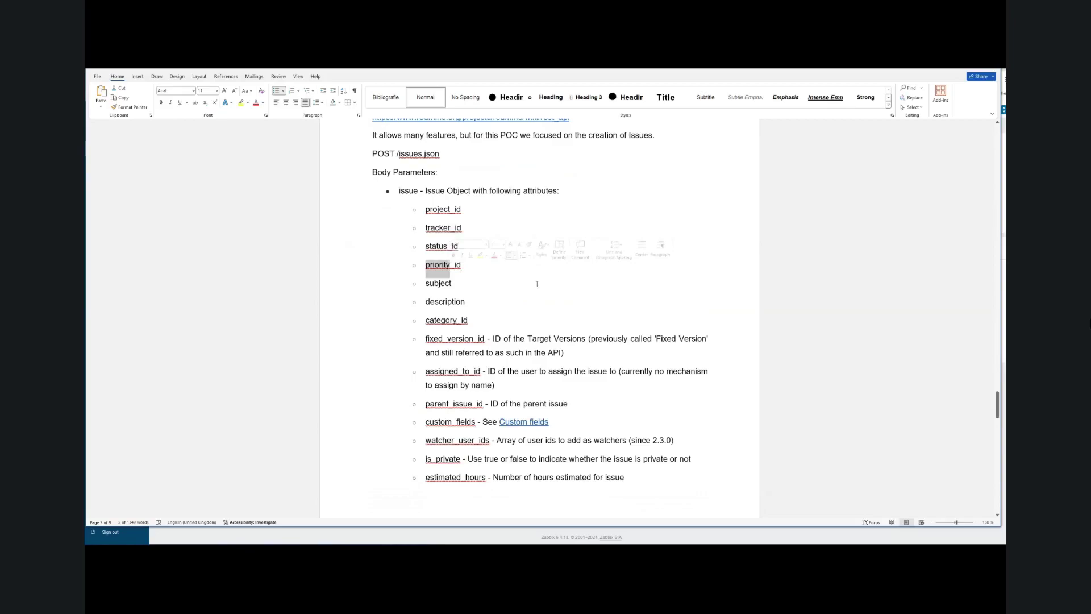
pyautogui.click(469, 289)
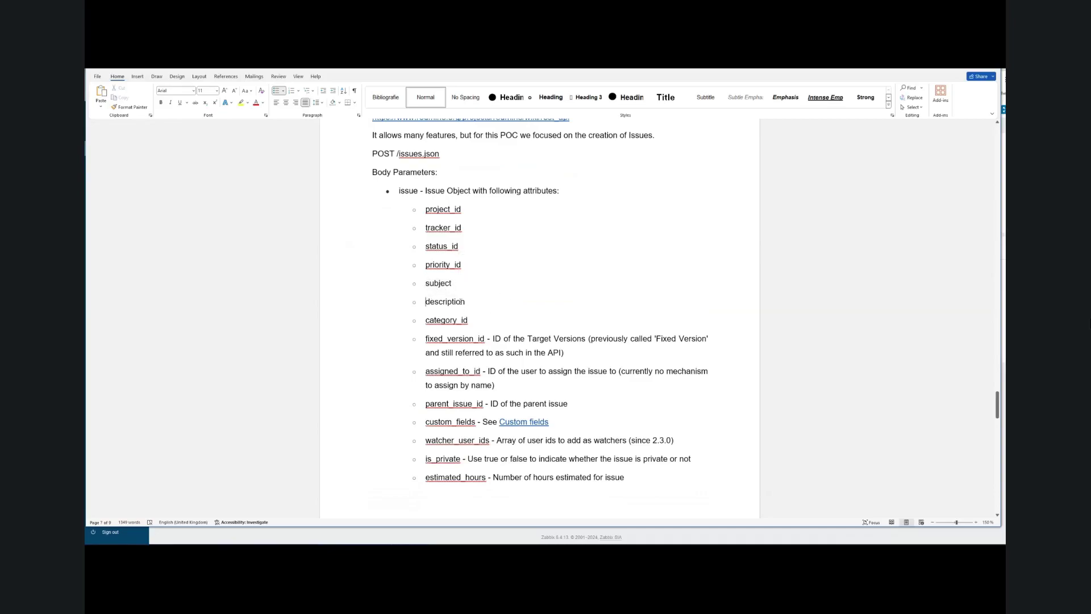
# Step: Explain description, parent_issue_id, assigned_to_id and custom_fields, then return to Redmine's lab2-poc Issues page
pyautogui.doubleClick(461, 302)
pyautogui.click(501, 313)
pyautogui.doubleClick(457, 403)
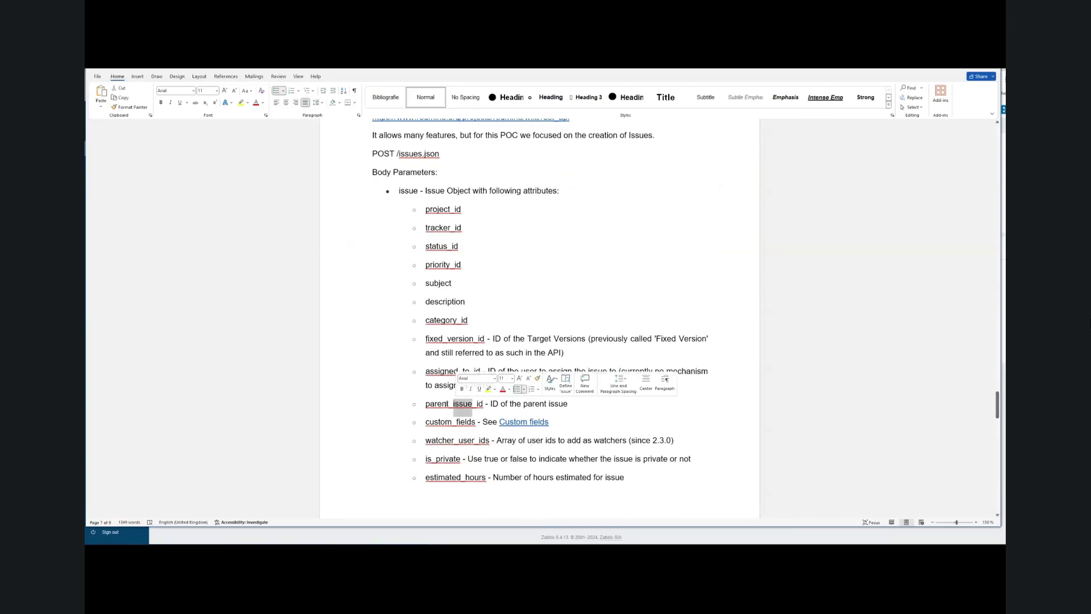
pyautogui.moveTo(458, 371); pyautogui.dragTo(395, 381)
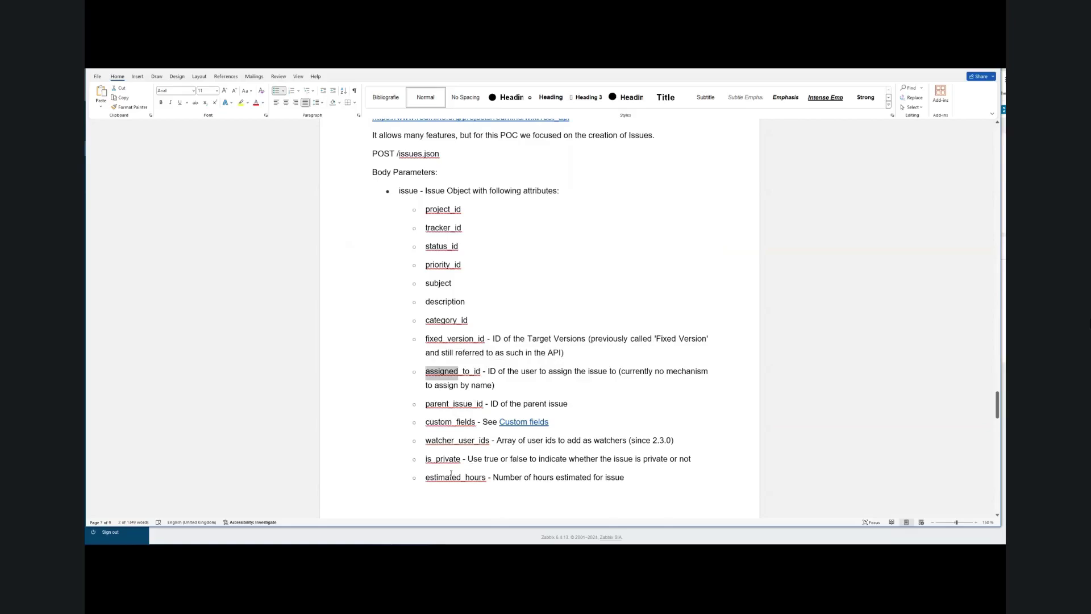
pyautogui.click(427, 460)
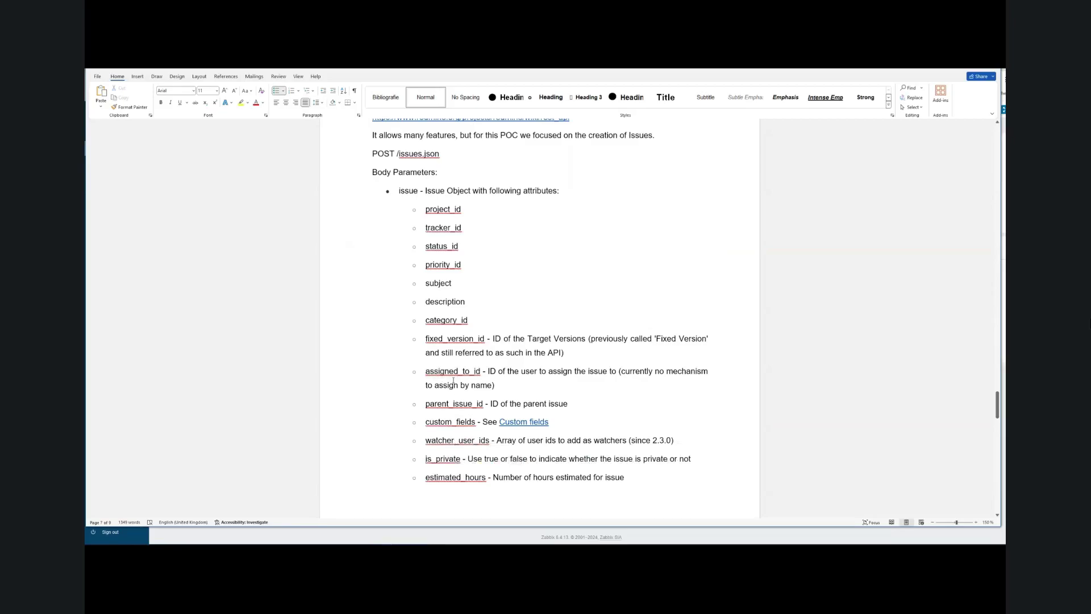
pyautogui.doubleClick(442, 420)
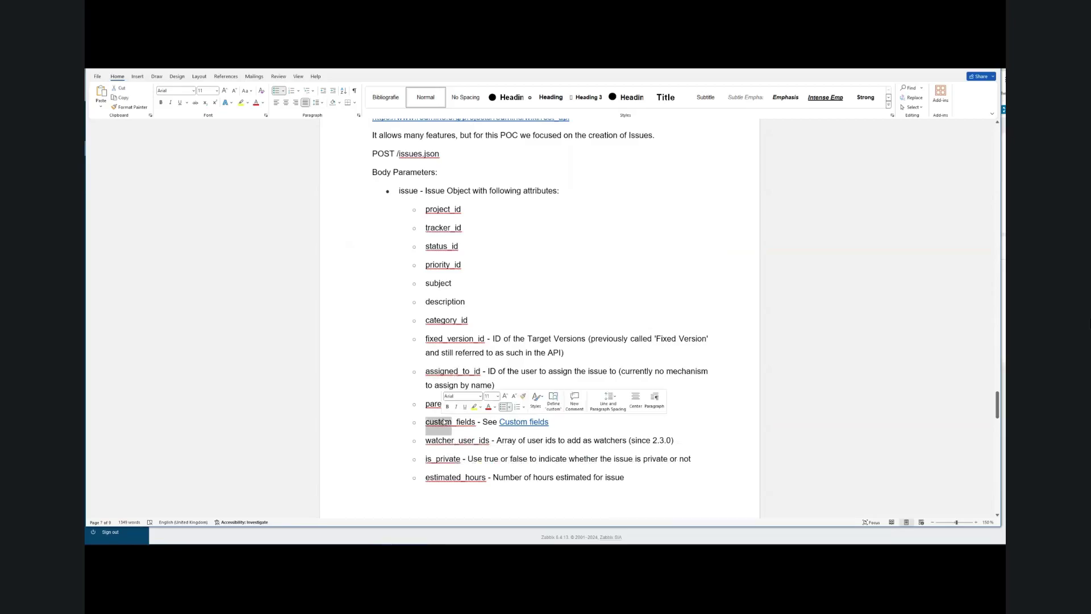
pyautogui.click(447, 425)
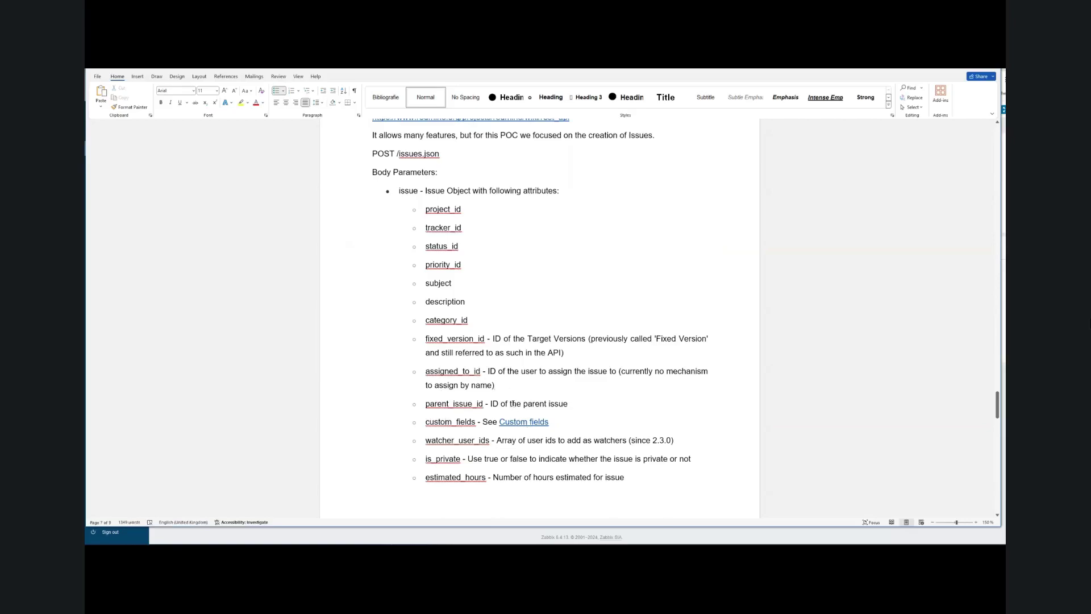
pyautogui.scroll(2, 509, 401)
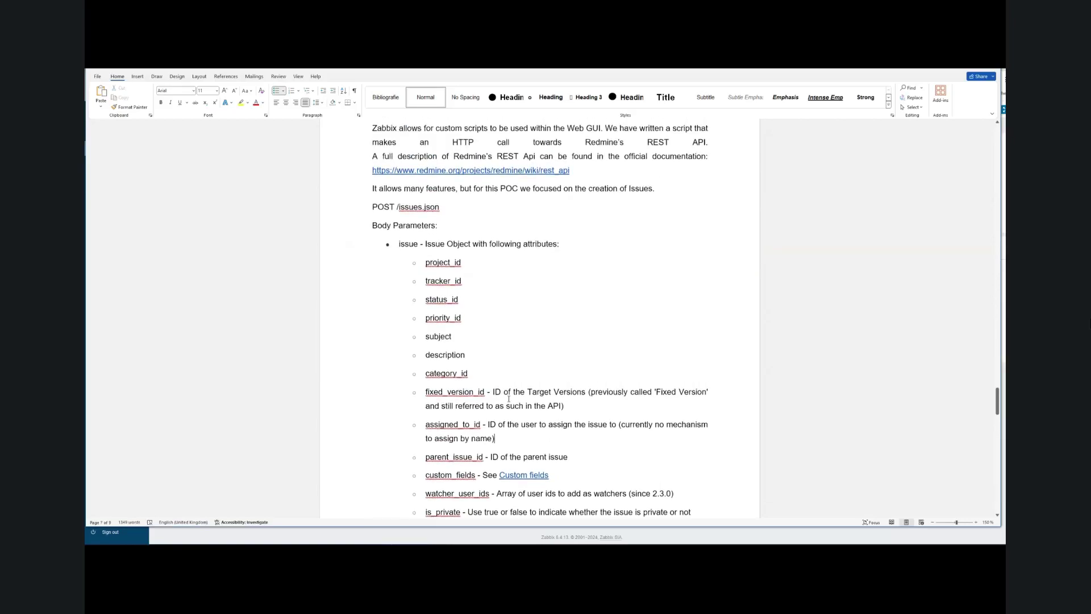
pyautogui.scroll(-1, 508, 398)
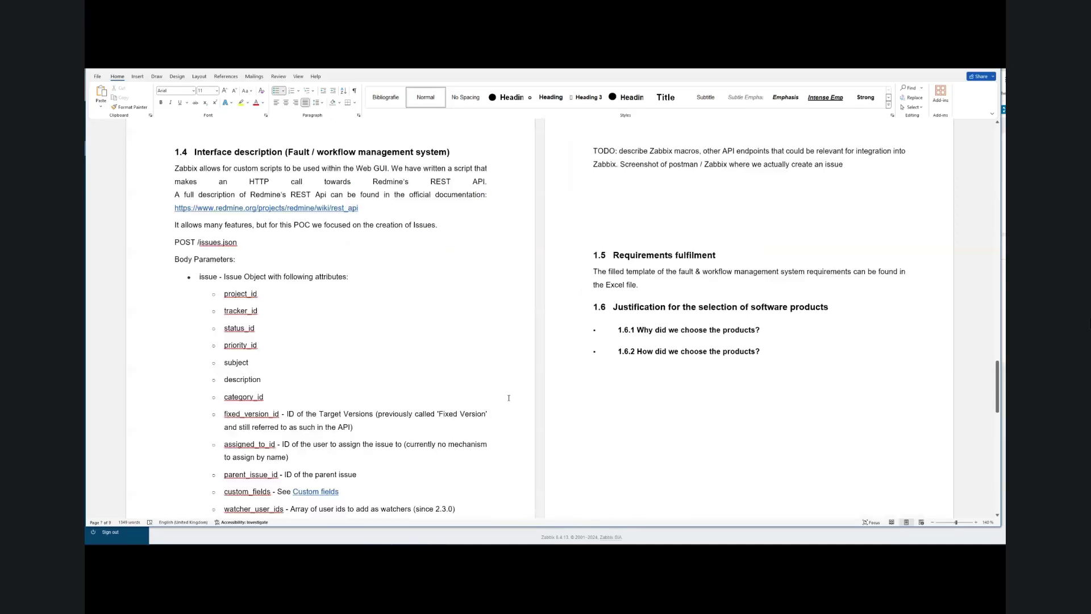
pyautogui.scroll(2, 508, 398)
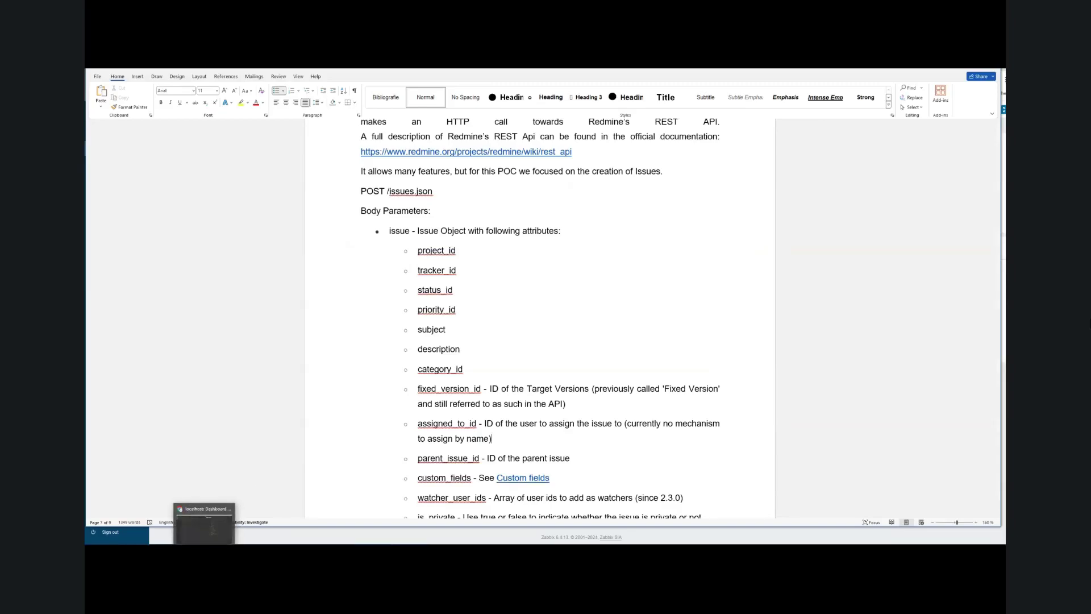
pyautogui.click(199, 554)
pyautogui.click(301, 70)
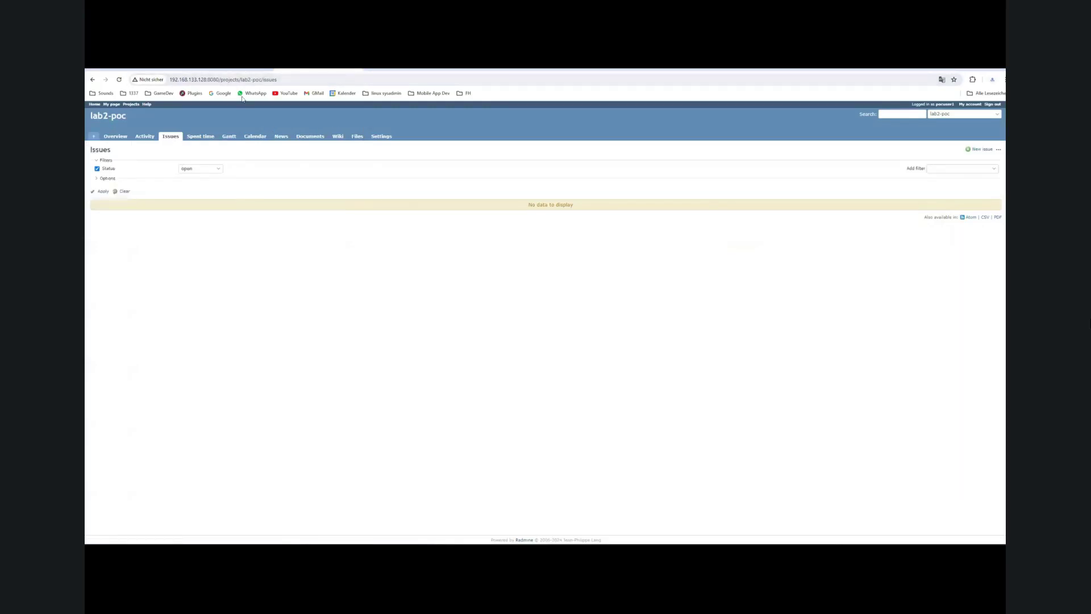
# Step: Bring the Insomnia window fully on screen and highlight the JSON request body to explain it
pyautogui.hotkey('alt', 'Tab')
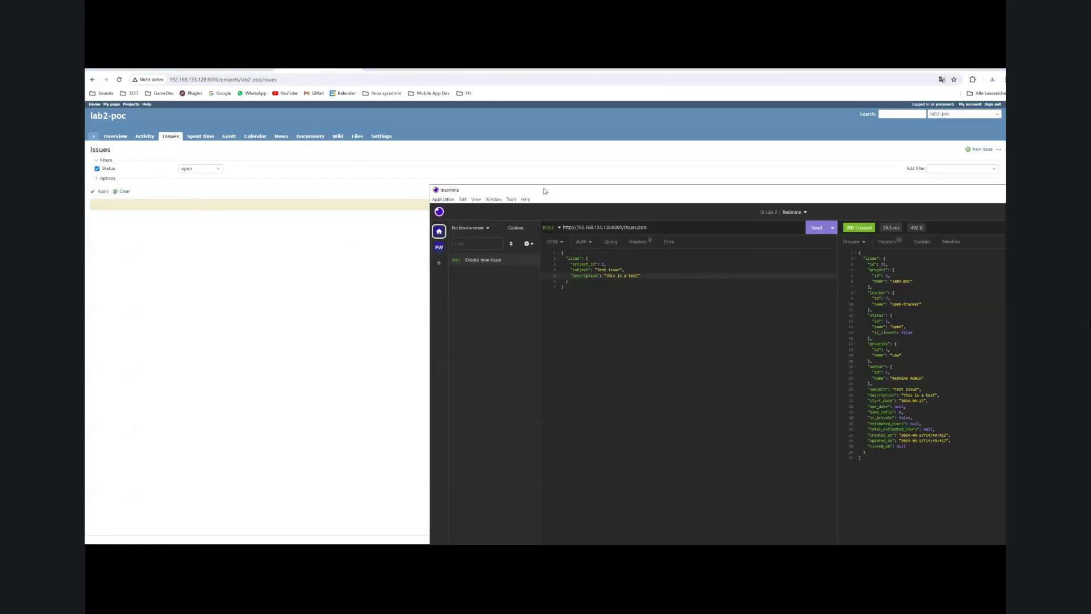
pyautogui.moveTo(545, 191); pyautogui.dragTo(406, 134)
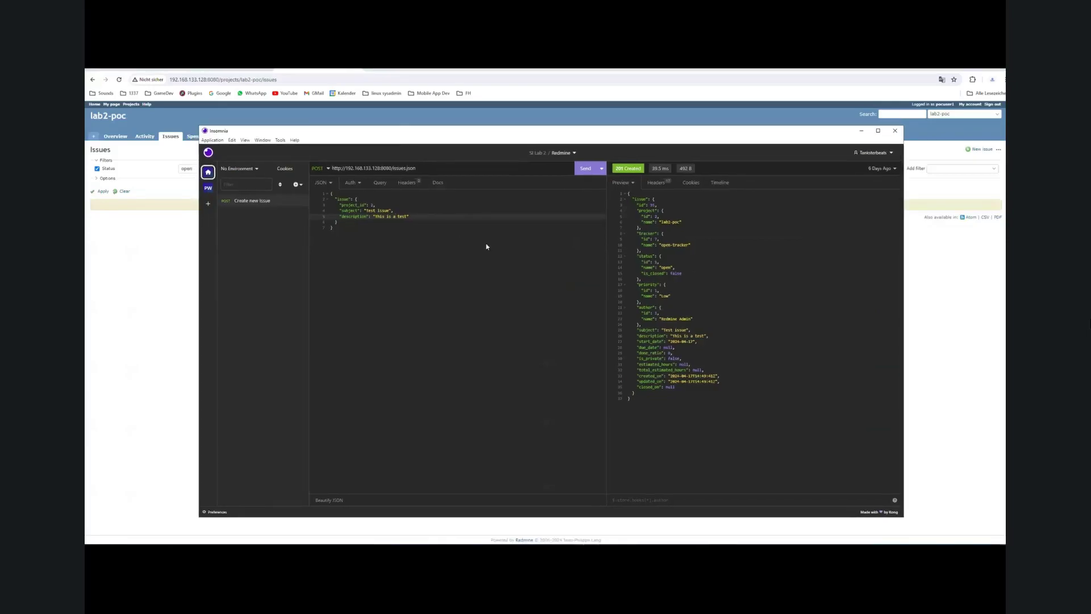
pyautogui.moveTo(333, 228); pyautogui.dragTo(330, 194)
pyautogui.click(349, 211)
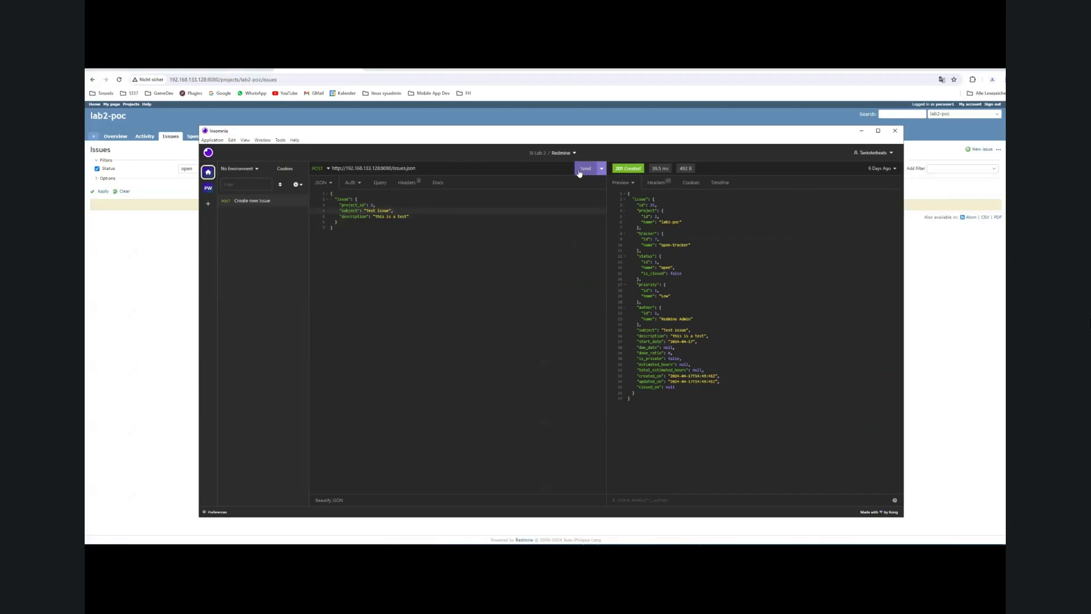
# Step: Send the POST to issues.json, read the 201 Created reply for 'Test issue', and reload the Redmine Issues page
pyautogui.click(432, 168)
pyautogui.moveTo(439, 169); pyautogui.dragTo(378, 170)
pyautogui.hotkey('ctrl', 'Return')
pyautogui.moveTo(607, 238); pyautogui.dragTo(568, 239)
pyautogui.moveTo(591, 397); pyautogui.dragTo(594, 194)
pyautogui.click(620, 245)
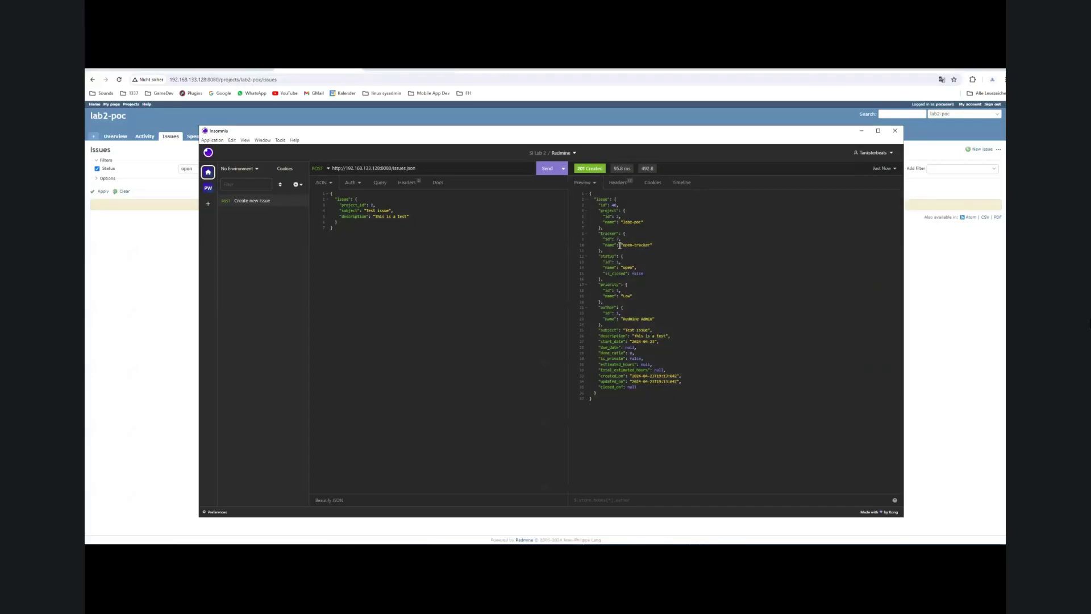
pyautogui.click(177, 236)
pyautogui.rightClick(177, 237)
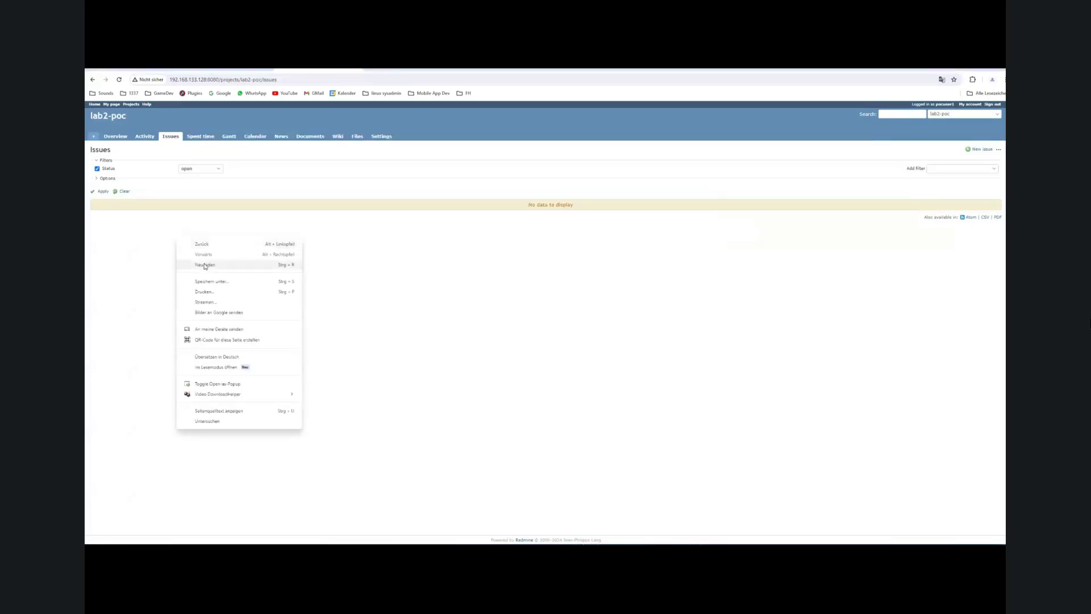
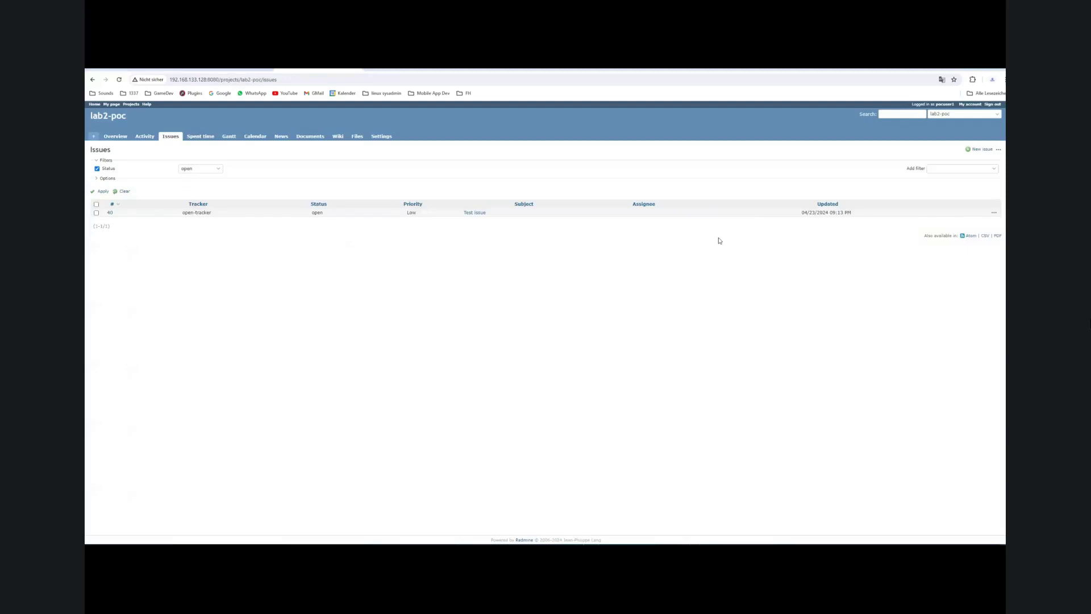
# Step: Review Redmine issue #40 'Test issue' and its open status, then return to the Zabbix dashboard
pyautogui.click(110, 214)
pyautogui.doubleClick(164, 187)
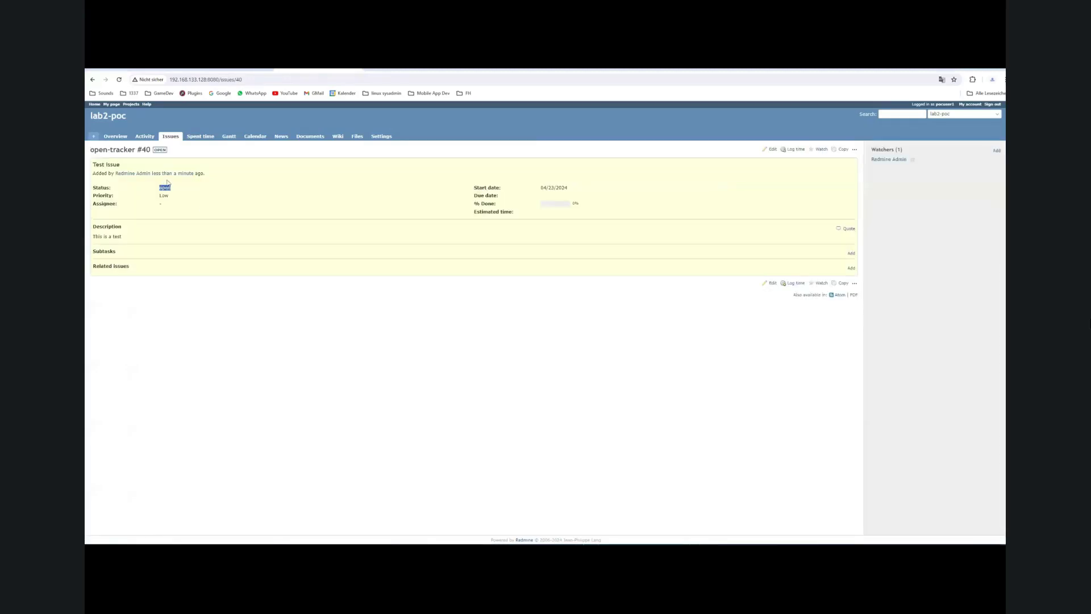
pyautogui.tripleClick(130, 165)
pyautogui.hotkey('alt', 'Tab')
pyautogui.click(186, 318)
pyautogui.click(228, 71)
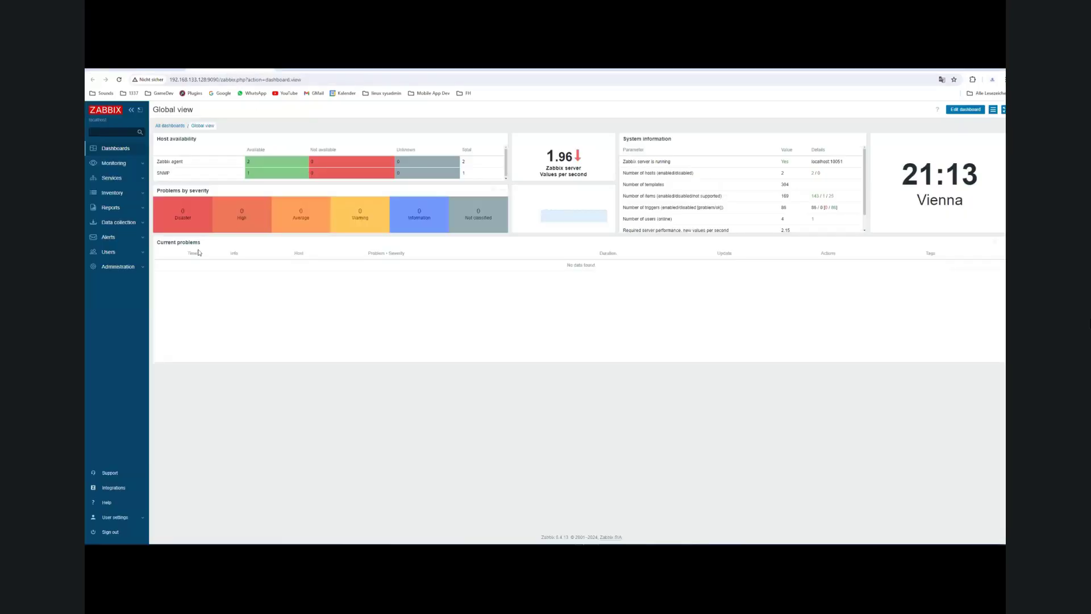
# Step: Open the Create Redmine Ticket script from Alerts > Scripts
pyautogui.click(138, 237)
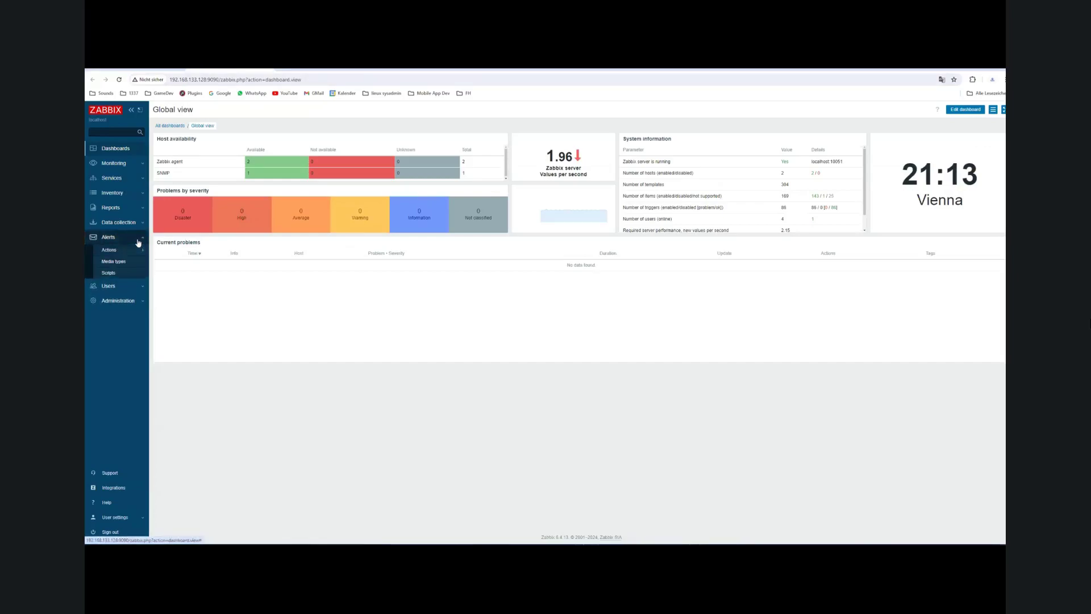
pyautogui.click(132, 274)
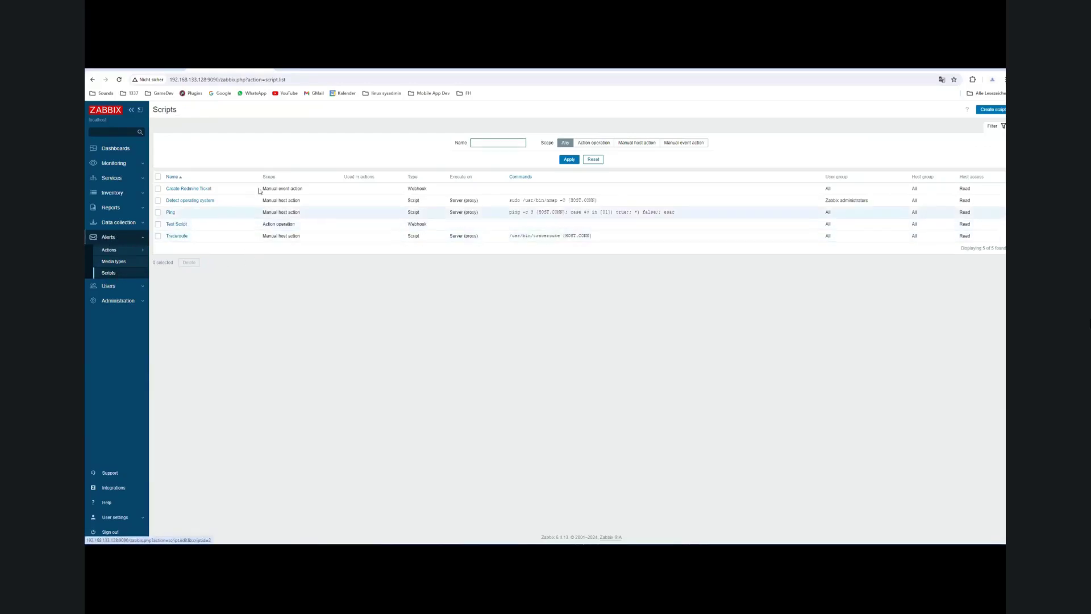
pyautogui.click(190, 188)
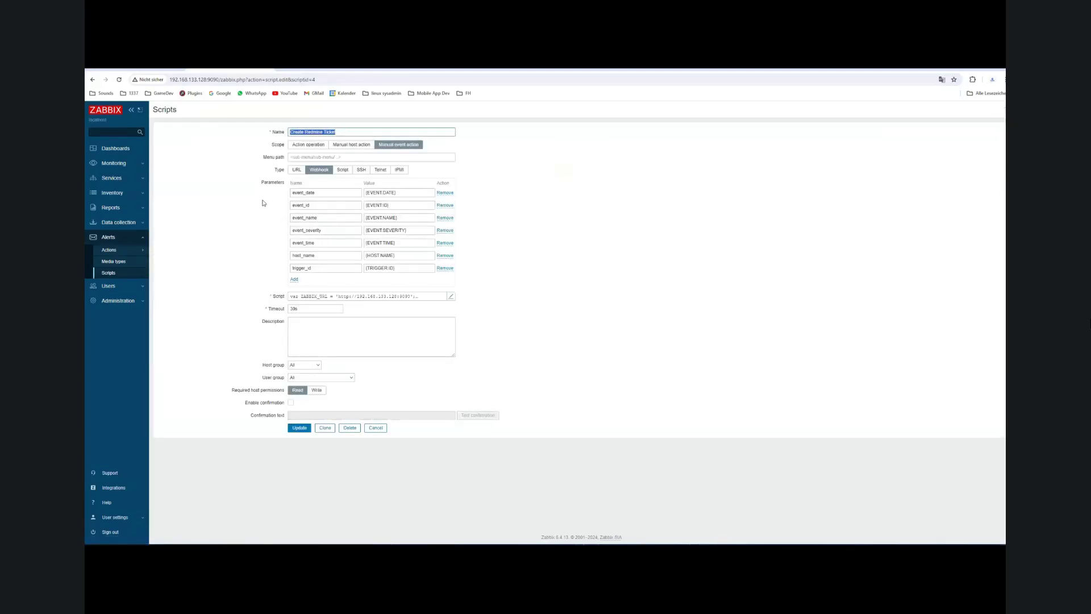
# Step: Review its parameters: event_date, event_id, event_name, severity, event_time, host name and trigger ID
pyautogui.click(316, 192)
pyautogui.press('Tab')
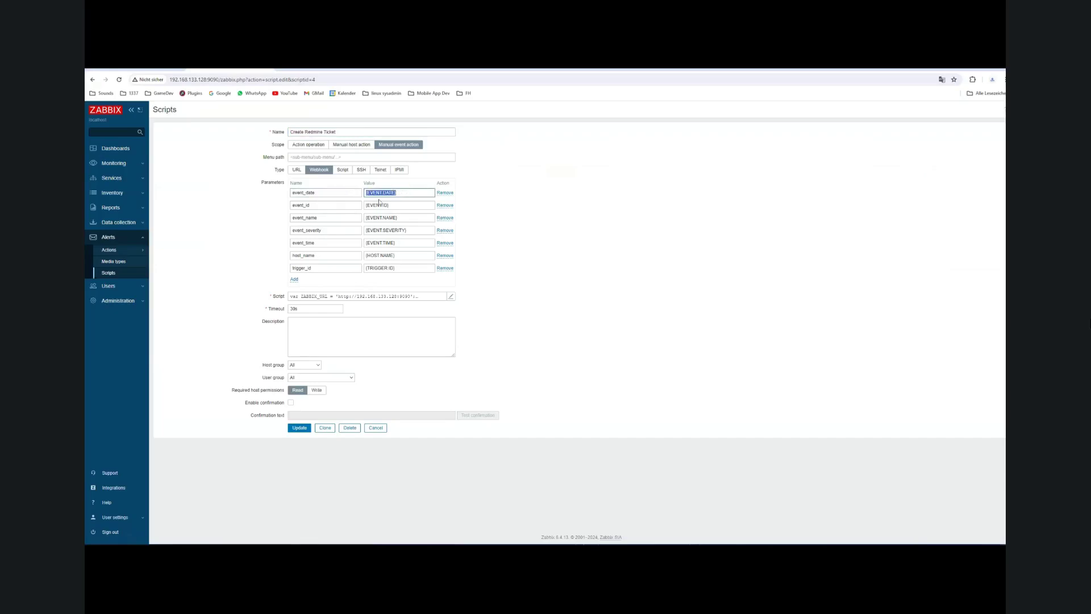
pyautogui.moveTo(405, 204); pyautogui.dragTo(364, 256)
pyautogui.click(411, 256)
pyautogui.click(401, 242)
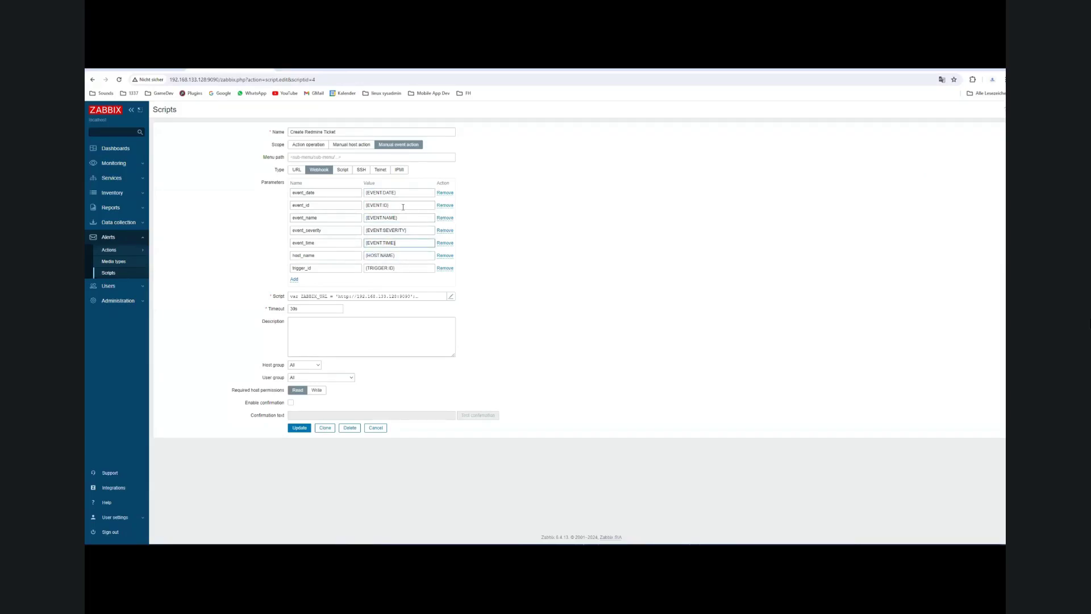
pyautogui.moveTo(402, 192); pyautogui.dragTo(365, 205)
pyautogui.moveTo(405, 255); pyautogui.dragTo(365, 268)
pyautogui.moveTo(413, 255); pyautogui.dragTo(345, 254)
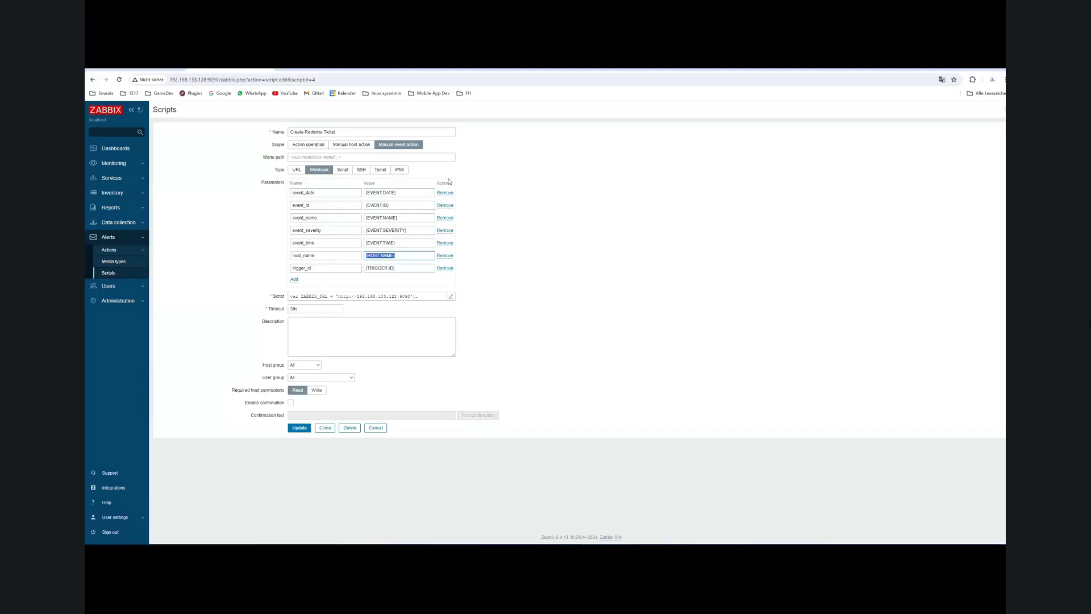
pyautogui.moveTo(325, 192); pyautogui.dragTo(272, 218)
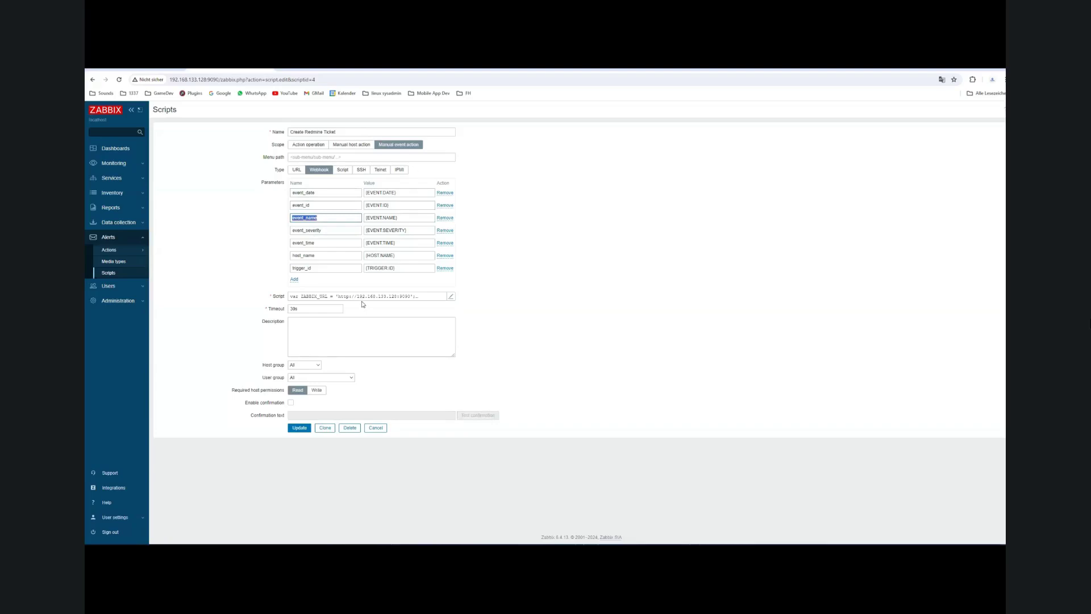
pyautogui.moveTo(400, 204); pyautogui.dragTo(364, 205)
pyautogui.click(416, 194)
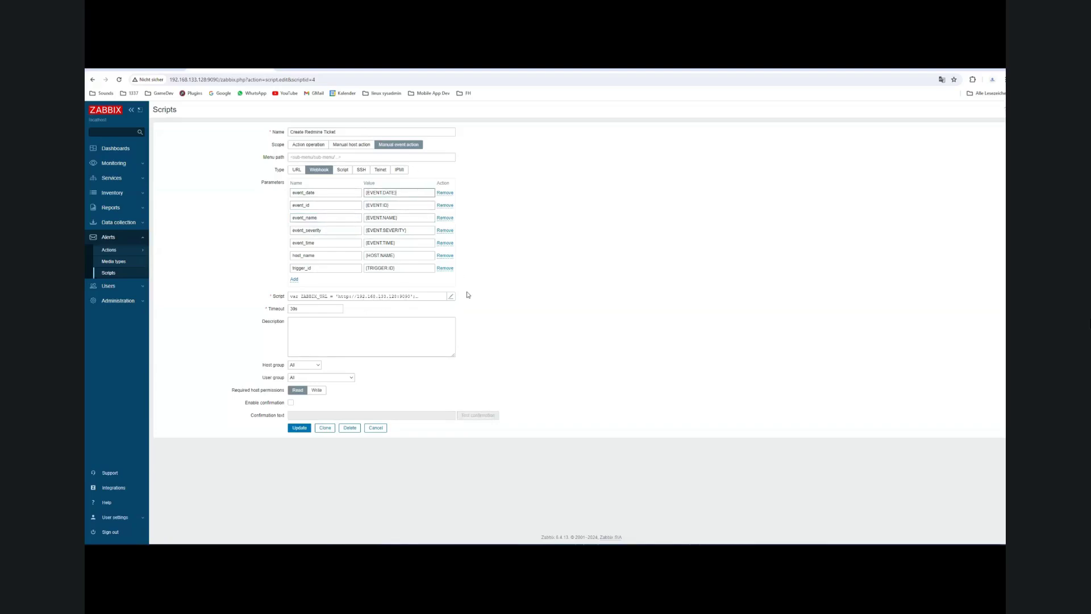
# Step: Open the script's JavaScript code and explain the REDMINE_URL server address and parameter parsing
pyautogui.click(451, 296)
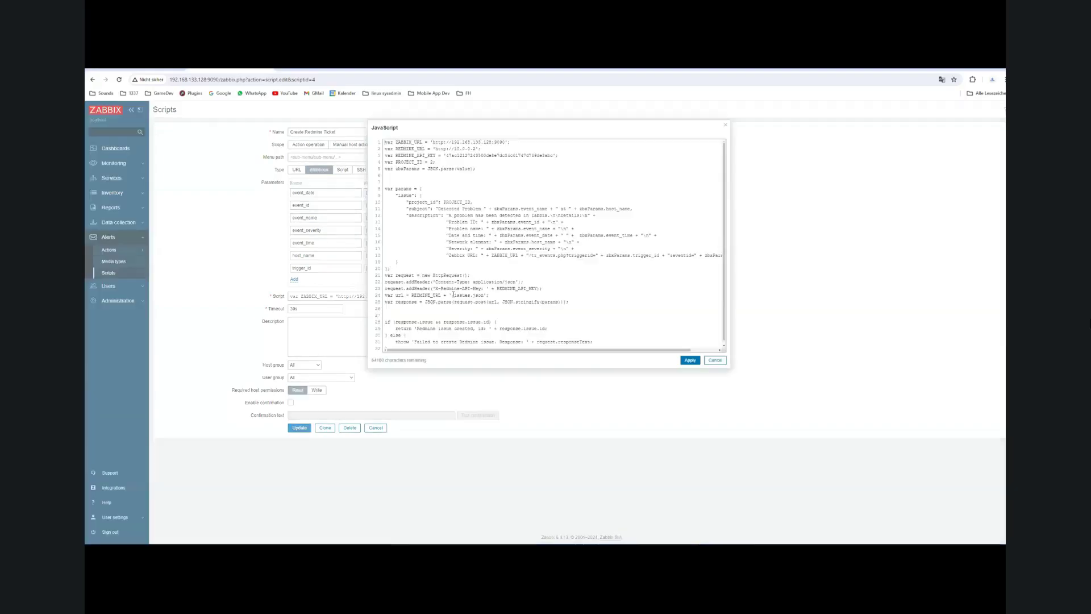
pyautogui.scroll(-1, 494, 282)
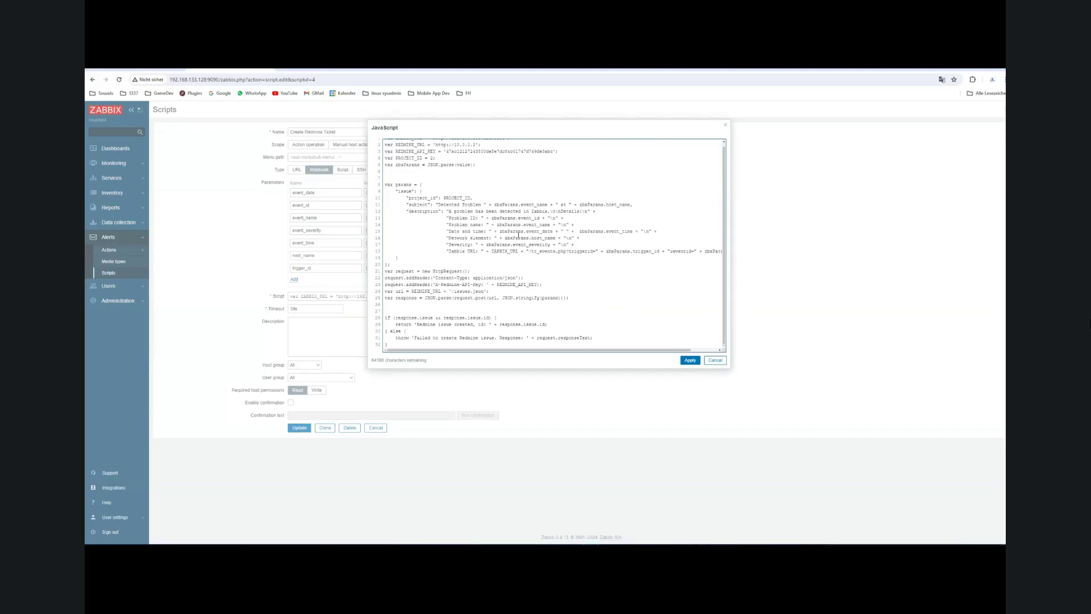
pyautogui.scroll(1, 493, 219)
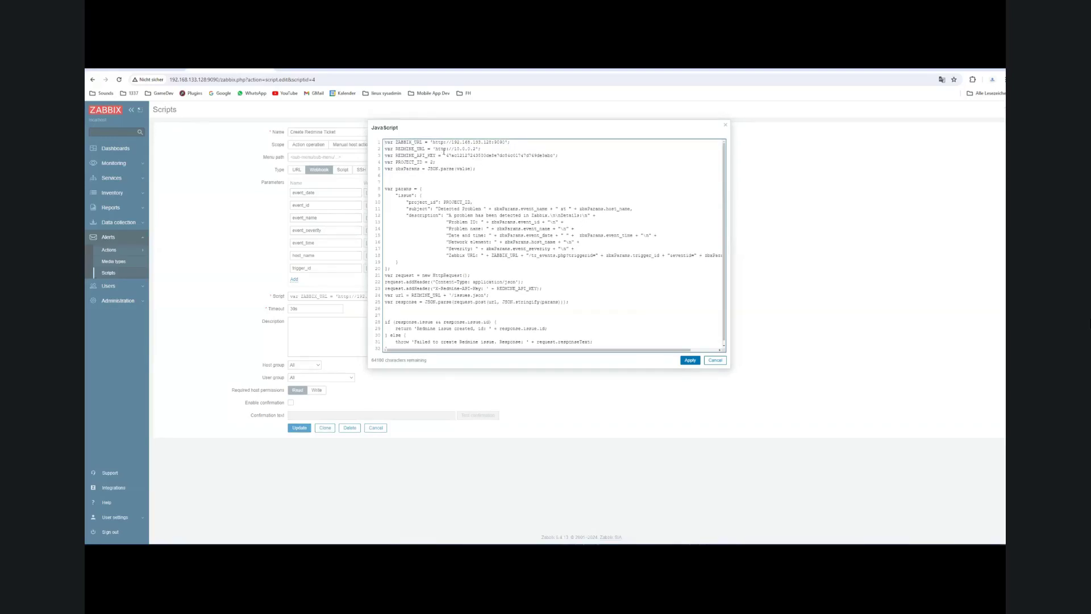
pyautogui.doubleClick(411, 149)
pyautogui.moveTo(436, 149); pyautogui.dragTo(476, 149)
pyautogui.click(475, 149)
pyautogui.scroll(-1, 472, 203)
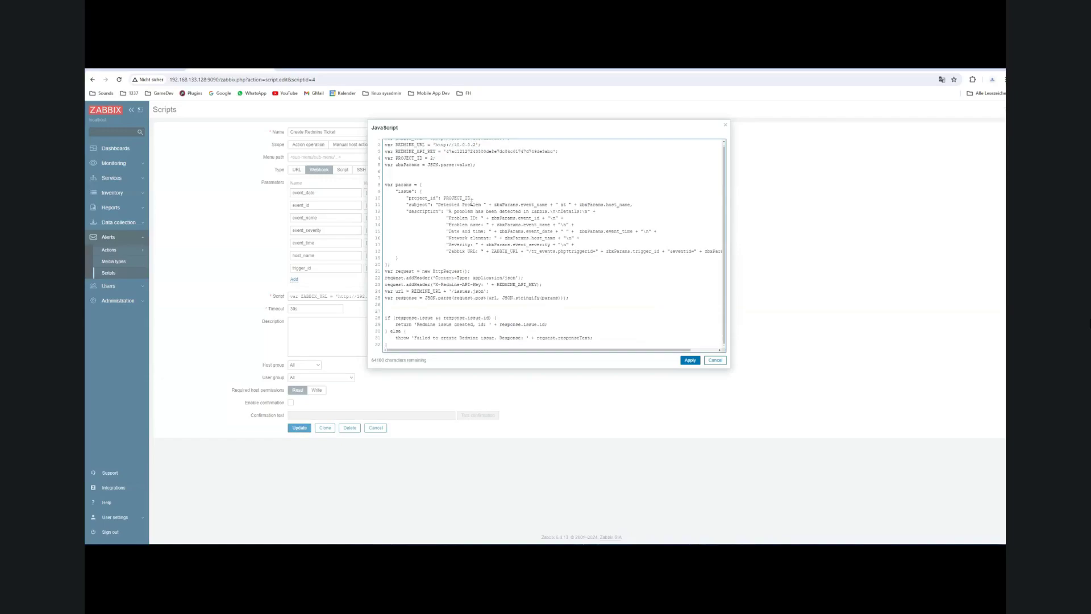
pyautogui.moveTo(441, 164); pyautogui.dragTo(470, 165)
pyautogui.click(459, 166)
pyautogui.doubleClick(461, 164)
# Step: Compare the issue payload definition with the example JSON request body in Insomnia
pyautogui.moveTo(396, 192); pyautogui.dragTo(447, 264)
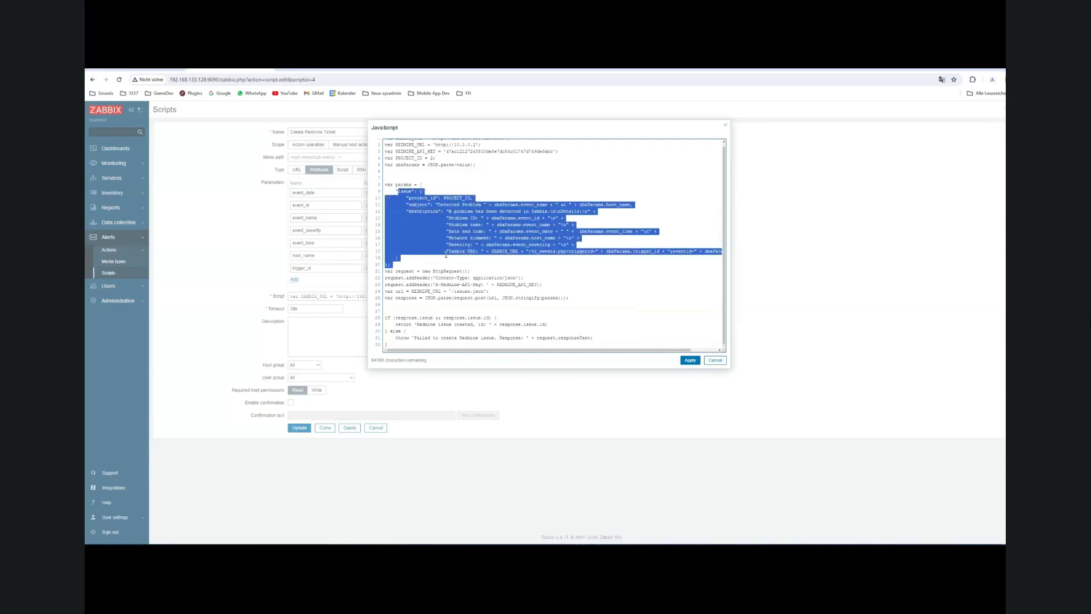
pyautogui.doubleClick(405, 192)
pyautogui.hotkey('alt', 'Tab')
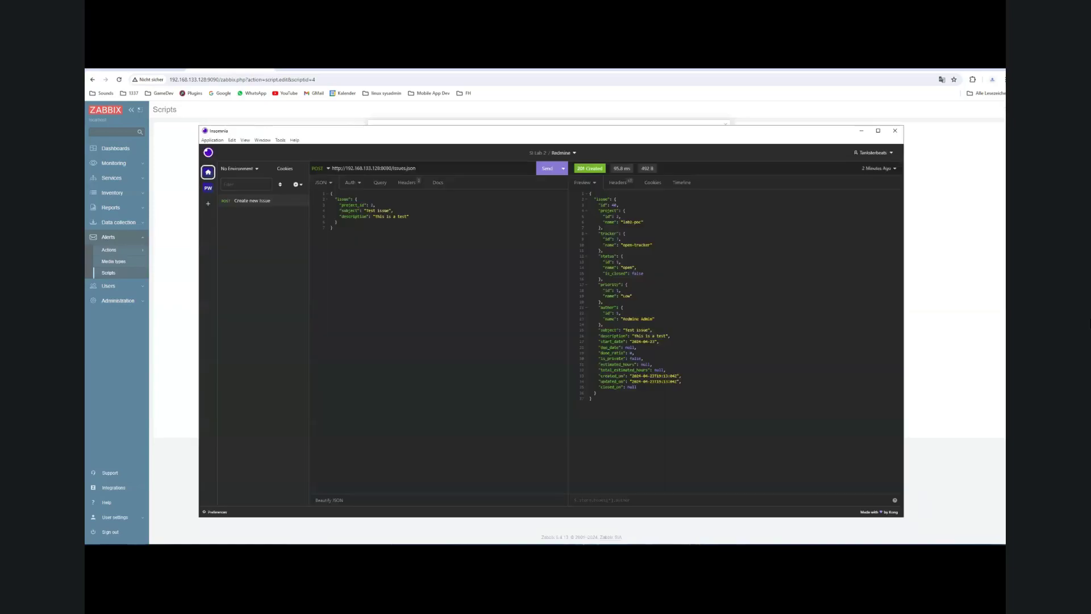
pyautogui.moveTo(341, 228); pyautogui.dragTo(402, 148)
pyautogui.click(862, 142)
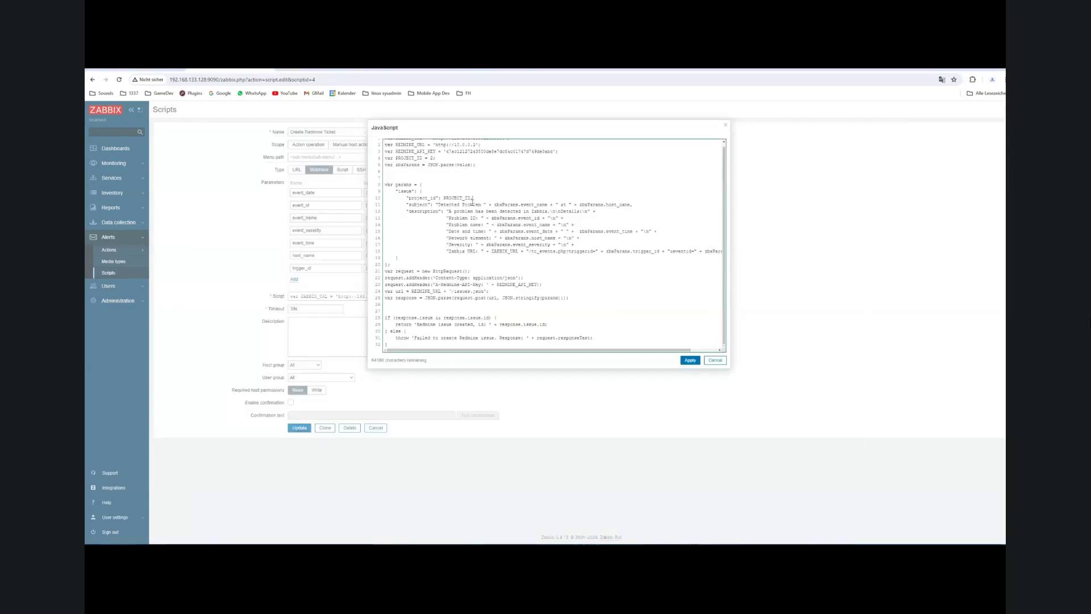
# Step: Explain the 'Detected Problem' subject built from event_name and host_name
pyautogui.moveTo(448, 207); pyautogui.dragTo(549, 205)
pyautogui.click(526, 204)
pyautogui.doubleClick(528, 204)
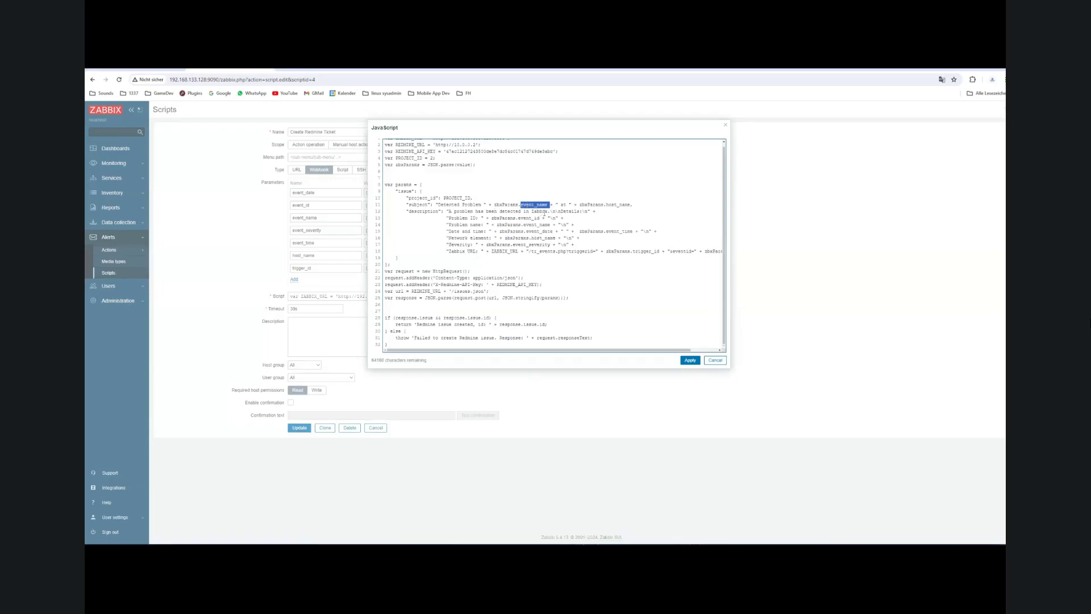
pyautogui.doubleClick(618, 205)
pyautogui.click(474, 210)
# Step: Explain the description text, including the date and time from zbxParams event_date and event_time
pyautogui.doubleClick(423, 210)
pyautogui.click(459, 211)
pyautogui.moveTo(459, 211); pyautogui.dragTo(549, 212)
pyautogui.click(536, 215)
pyautogui.doubleClick(463, 218)
pyautogui.moveTo(458, 231); pyautogui.dragTo(555, 238)
pyautogui.doubleClick(511, 231)
pyautogui.doubleClick(540, 231)
pyautogui.click(624, 230)
pyautogui.doubleClick(624, 231)
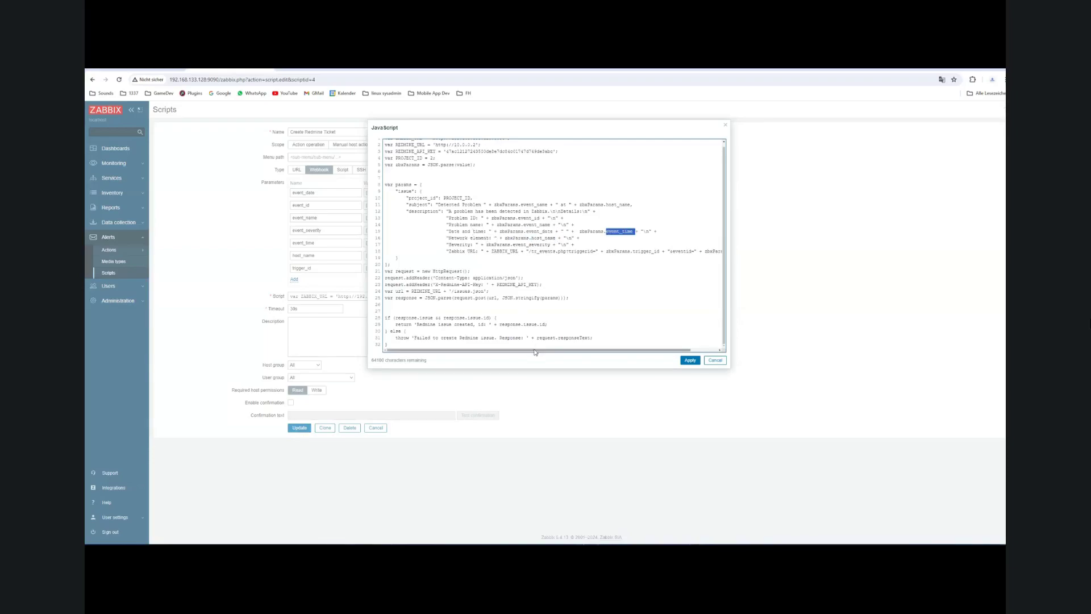
# Step: Point out the Zabbix URL line and the HTTP request setup lines
pyautogui.moveTo(537, 351); pyautogui.dragTo(564, 350)
pyautogui.moveTo(418, 251); pyautogui.dragTo(728, 250)
pyautogui.moveTo(572, 348); pyautogui.dragTo(531, 351)
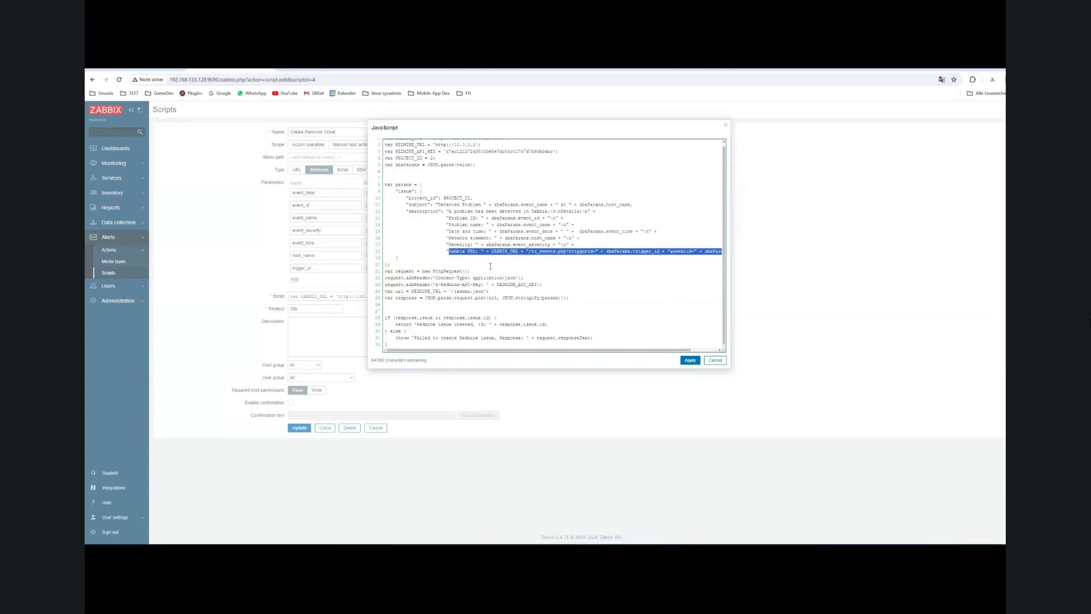
pyautogui.click(440, 269)
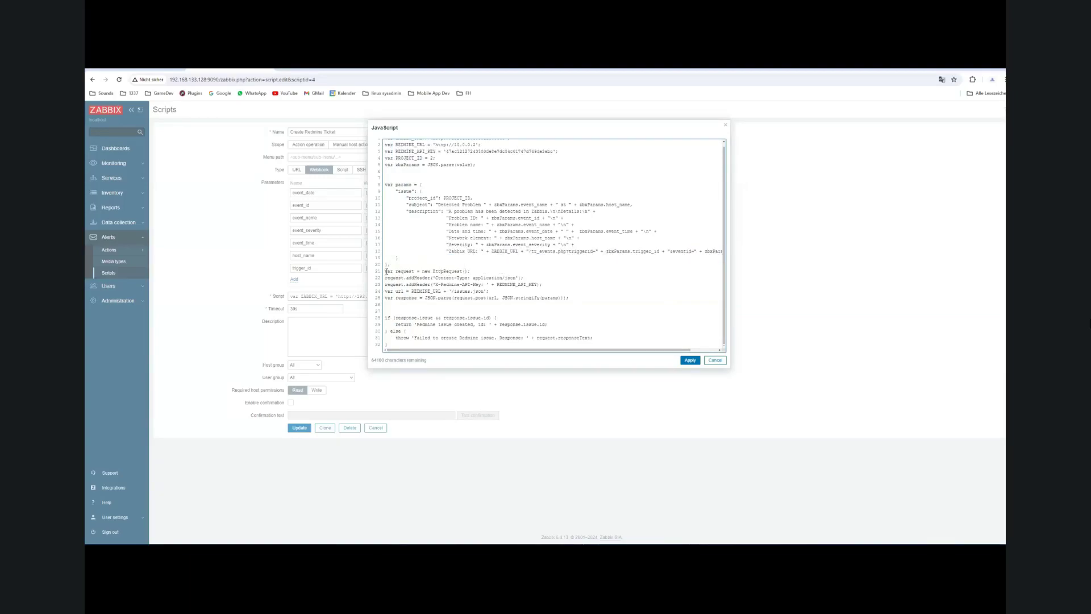
pyautogui.moveTo(387, 271); pyautogui.dragTo(499, 291)
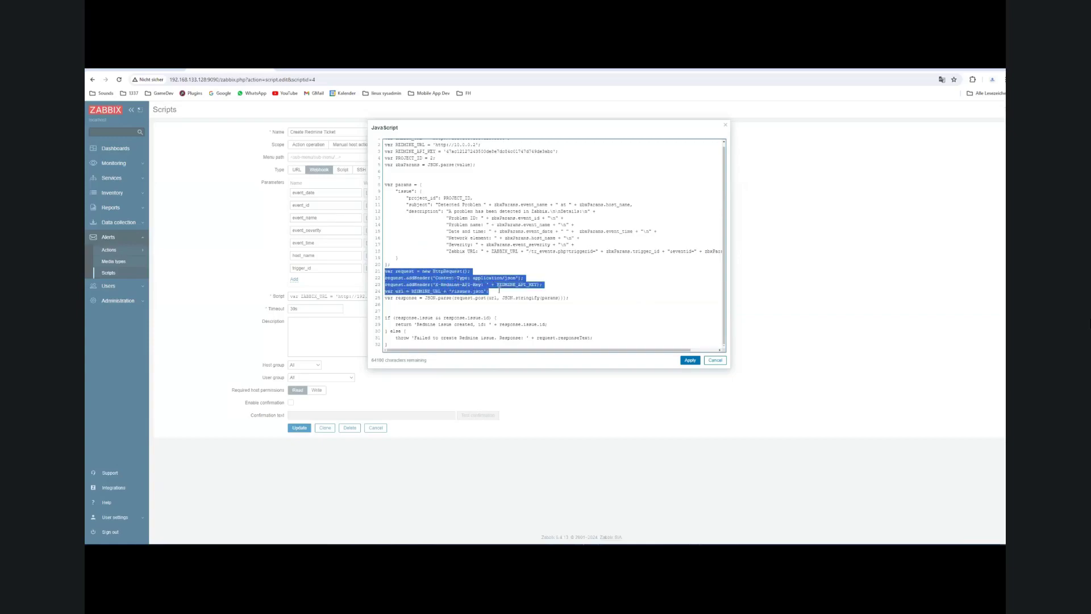
# Step: Trace REDMINE_API_KEY in the request header back to its value on line 3
pyautogui.click(499, 290)
pyautogui.doubleClick(449, 284)
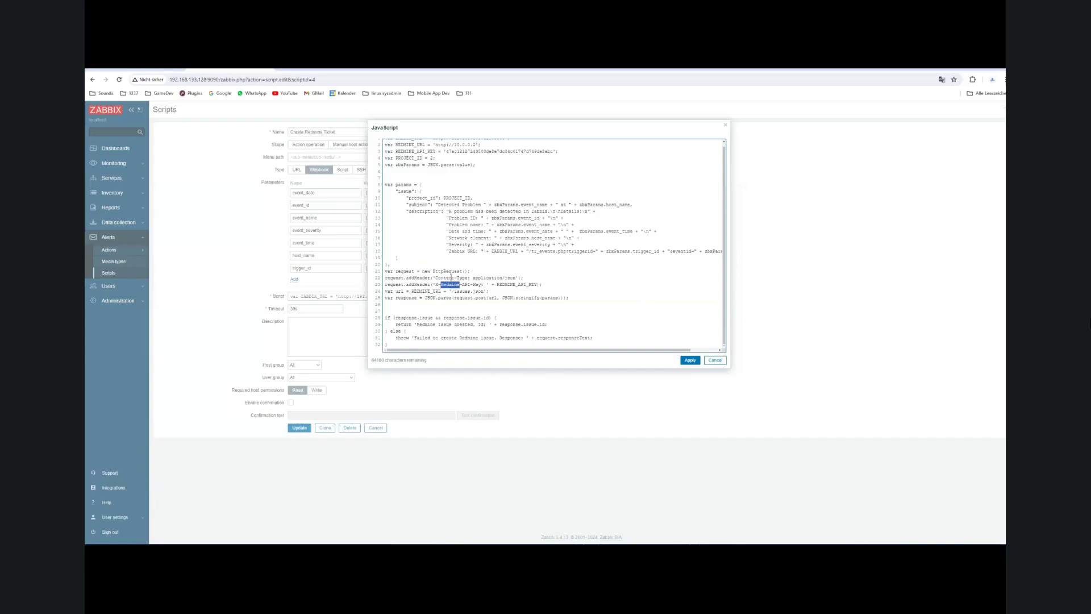
pyautogui.doubleClick(511, 284)
pyautogui.scroll(1, 506, 261)
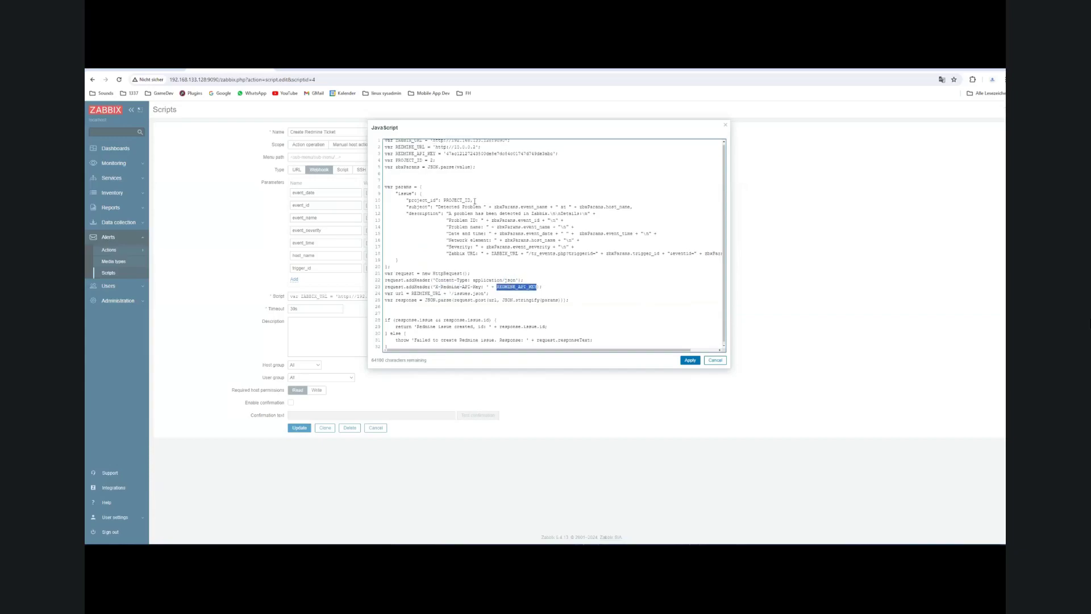
pyautogui.doubleClick(462, 156)
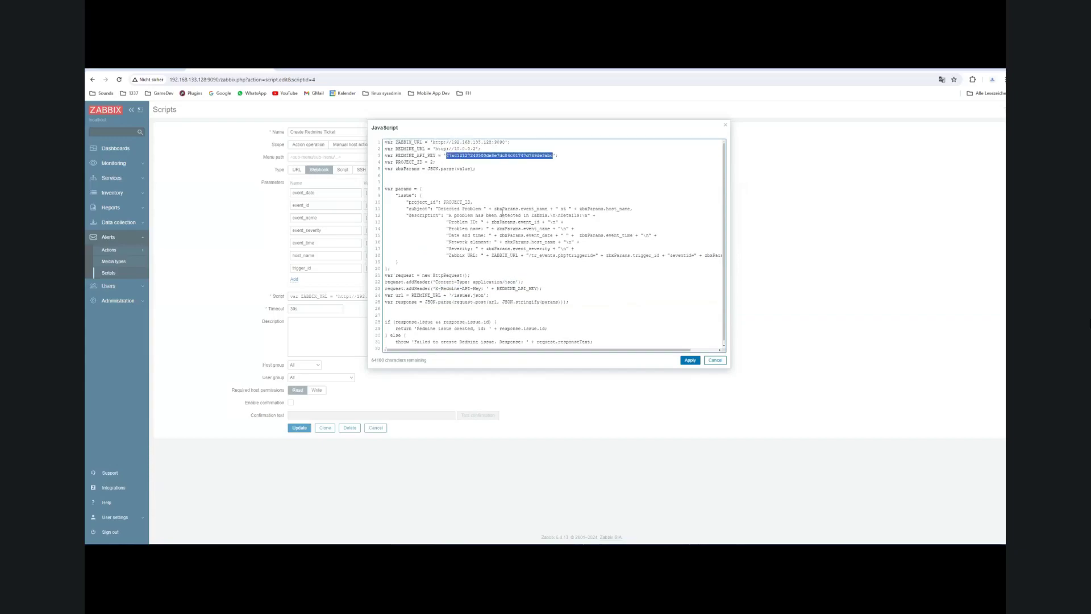
pyautogui.scroll(-1, 501, 215)
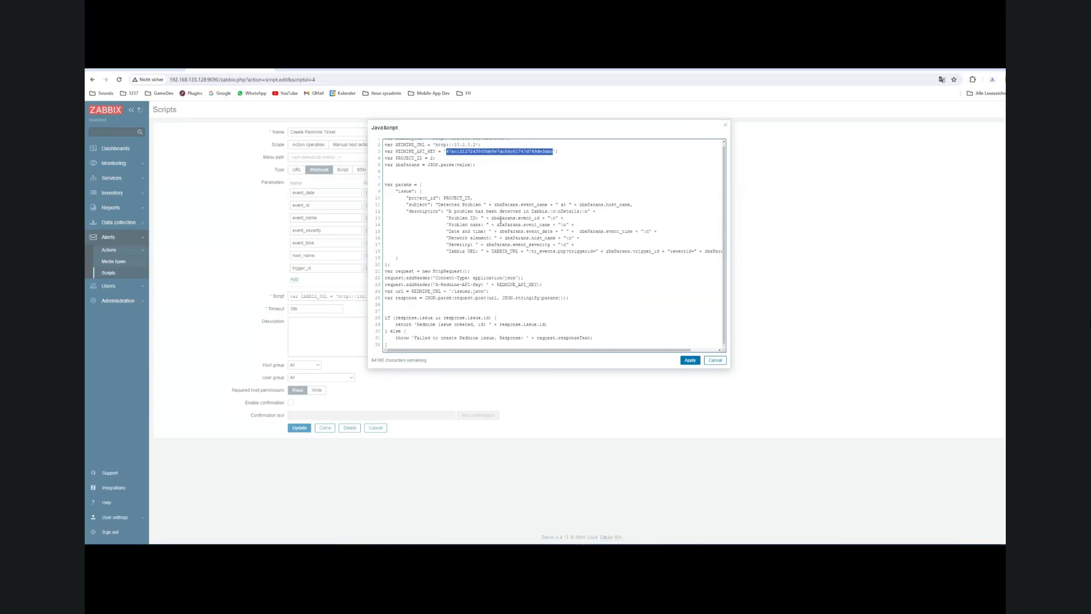
# Step: Review the request URL, request.post call and 'Redmine issue created' message, then apply the code
pyautogui.doubleClick(421, 291)
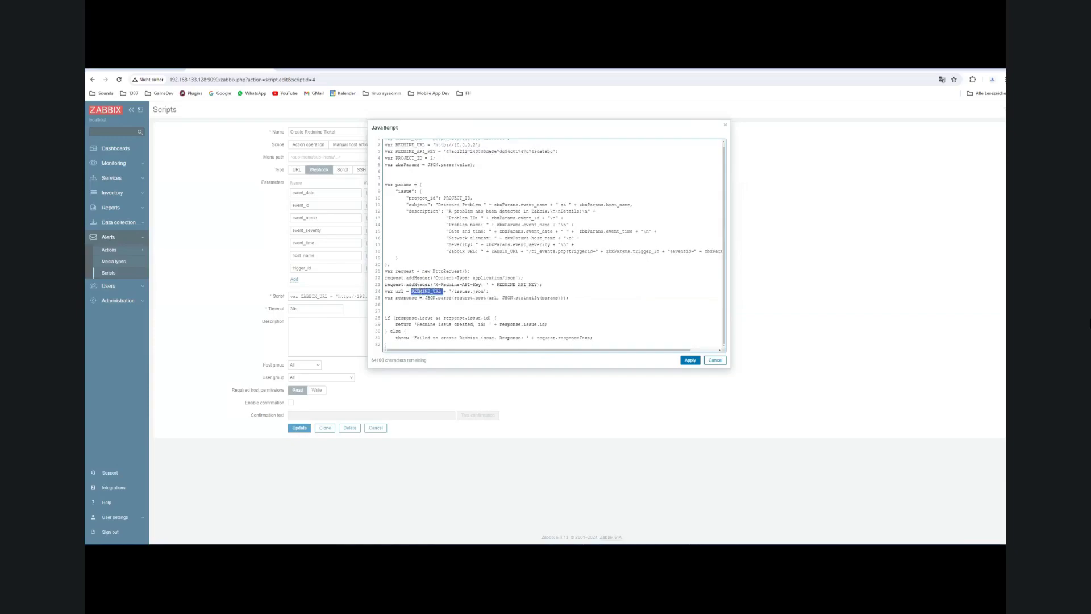
pyautogui.click(418, 284)
pyautogui.moveTo(537, 284); pyautogui.dragTo(440, 285)
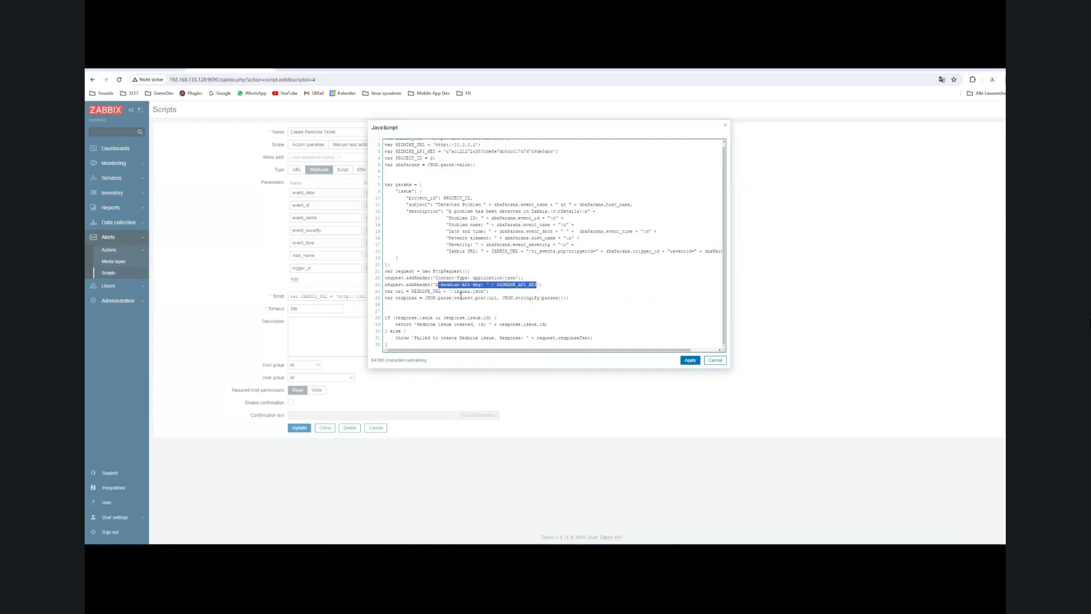
pyautogui.moveTo(454, 298); pyautogui.dragTo(541, 298)
pyautogui.click(411, 298)
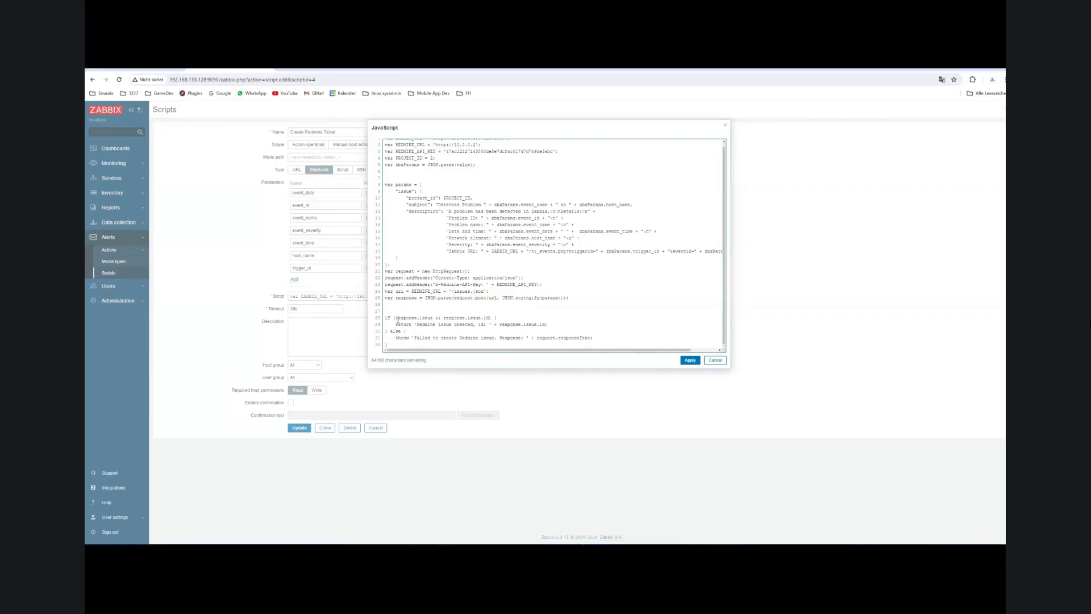
pyautogui.moveTo(549, 324); pyautogui.dragTo(473, 324)
pyautogui.click(690, 360)
# Step: Run dummy_down.sh on the Dummy Network Element page to raise an SNMP trap problem
pyautogui.click(119, 164)
pyautogui.click(121, 187)
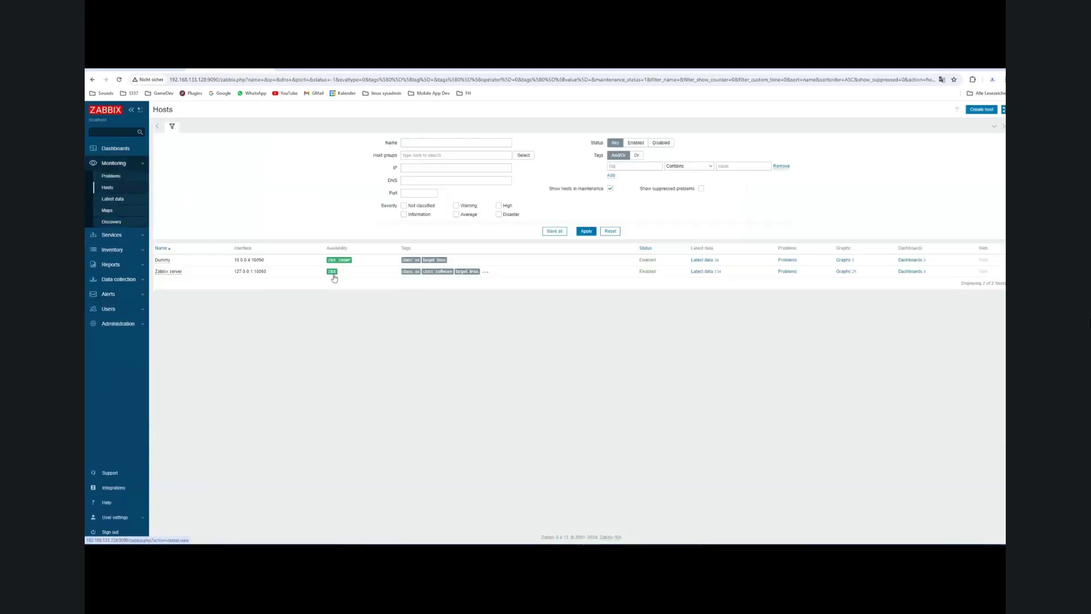
pyautogui.click(116, 177)
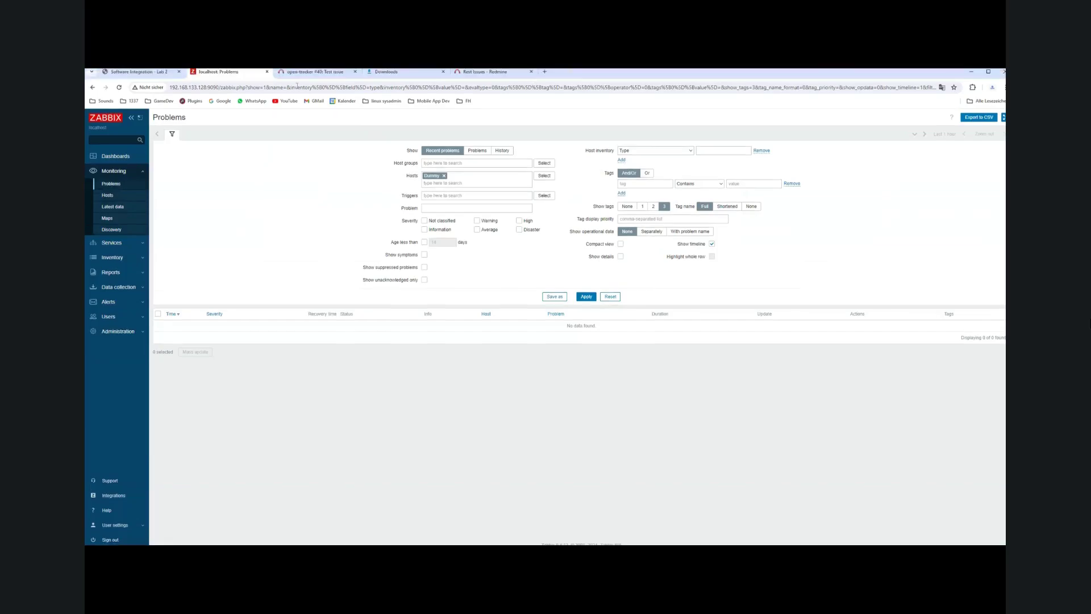
pyautogui.click(142, 74)
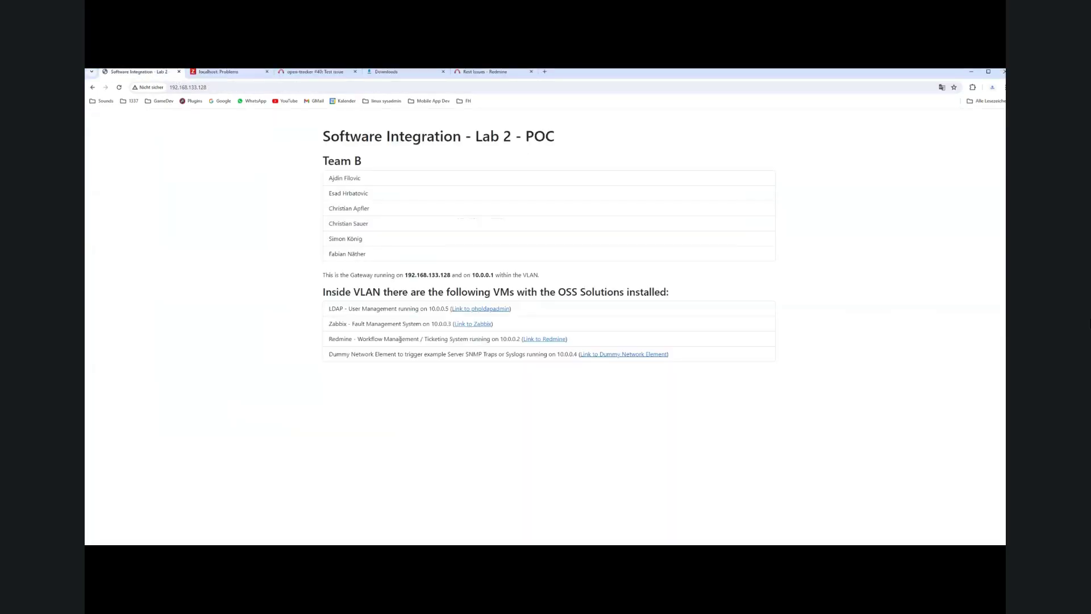
pyautogui.click(591, 355)
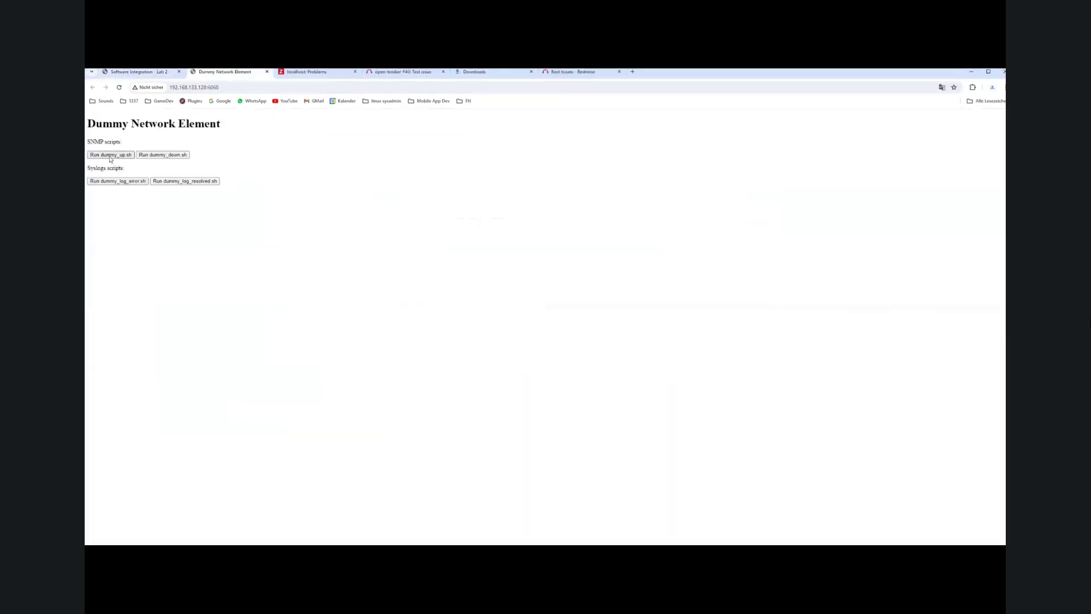
pyautogui.click(163, 155)
# Step: Create a Redmine ticket from the SNMP Trap Dummy Trigger problem and check the new issue id
pyautogui.click(307, 71)
pyautogui.rightClick(298, 186)
pyautogui.click(335, 229)
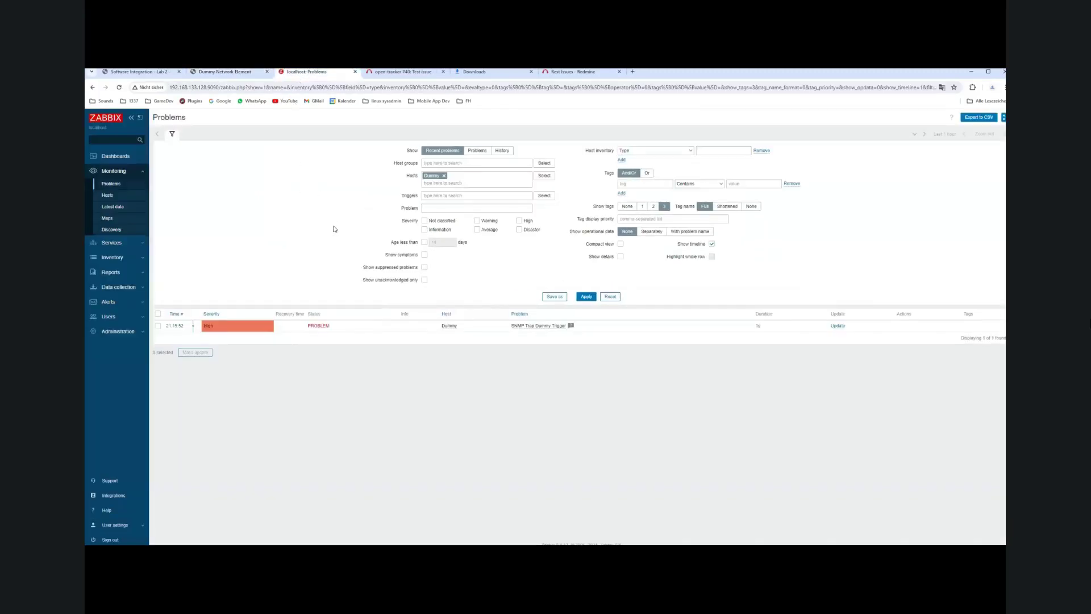
pyautogui.click(528, 326)
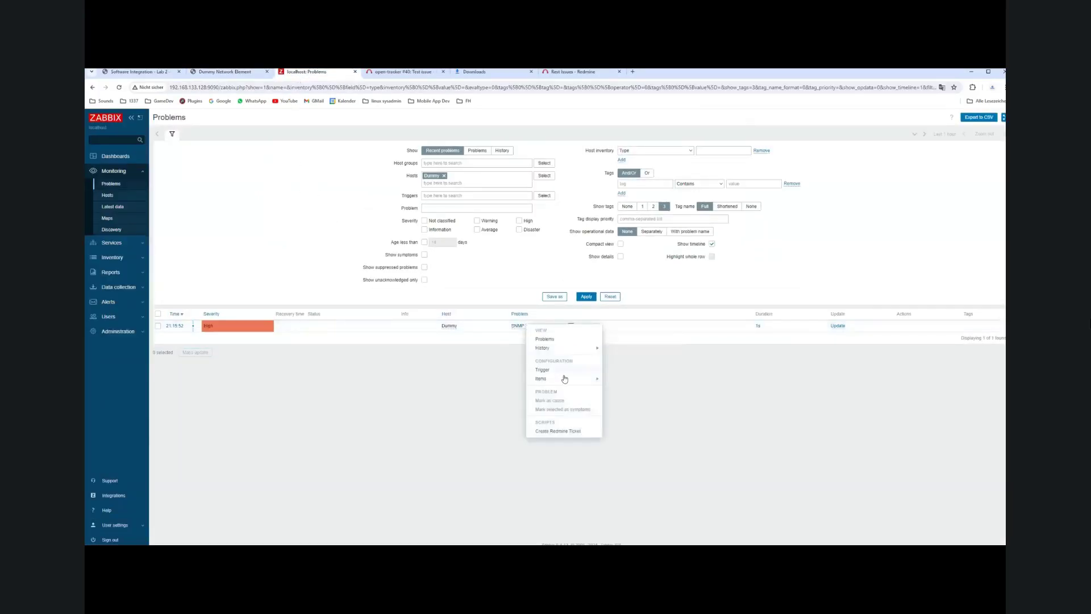
pyautogui.click(566, 431)
pyautogui.tripleClick(566, 182)
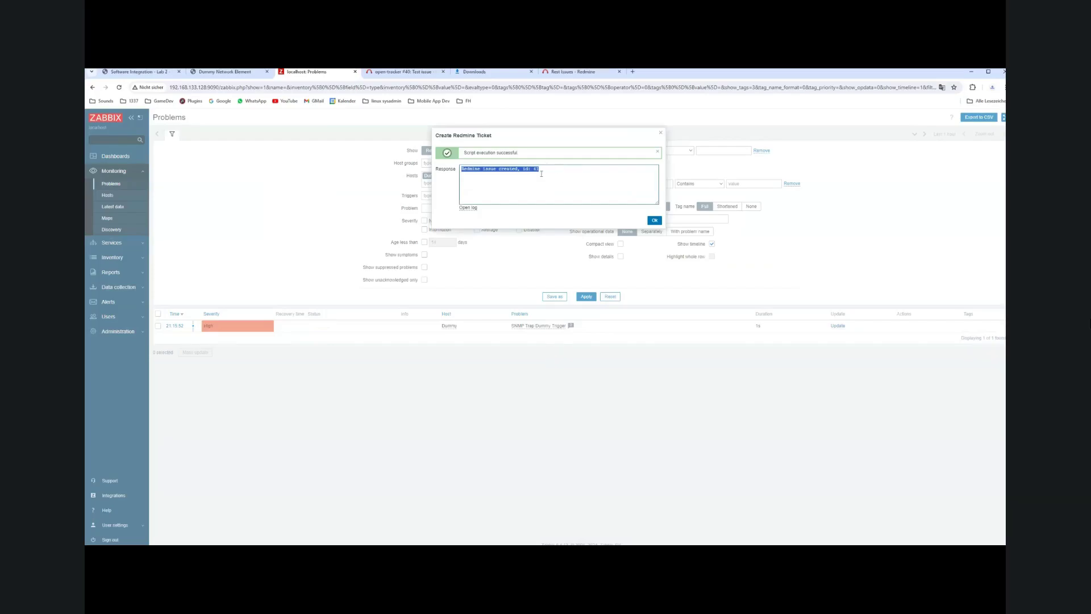
pyautogui.click(567, 73)
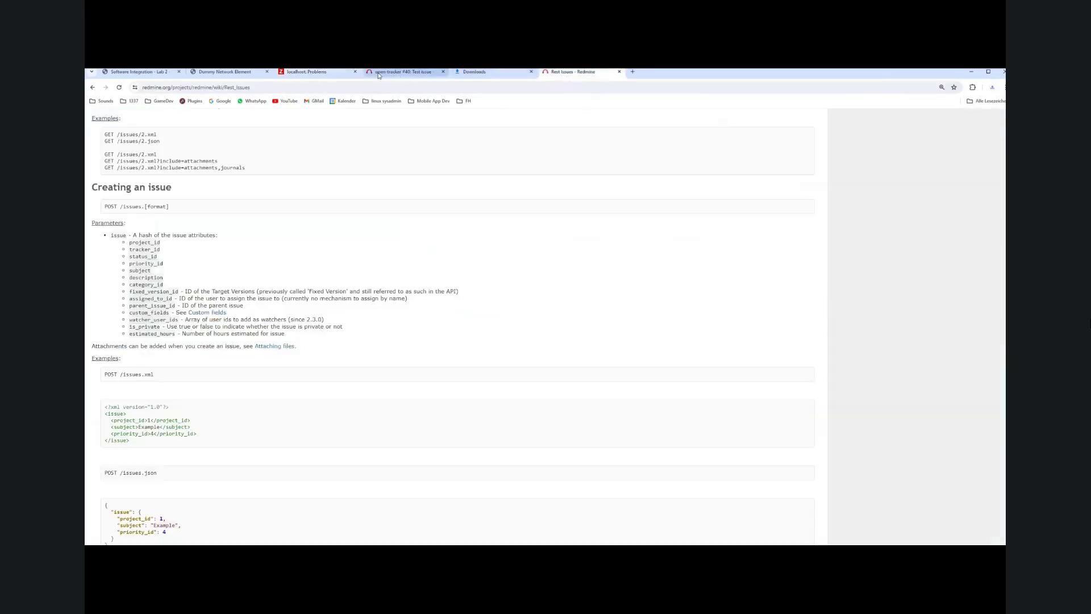
pyautogui.click(401, 72)
# Step: Open issue #41 and review its description: date and time, Problem ID 367, SNMP trap name and Dummy host
pyautogui.click(172, 144)
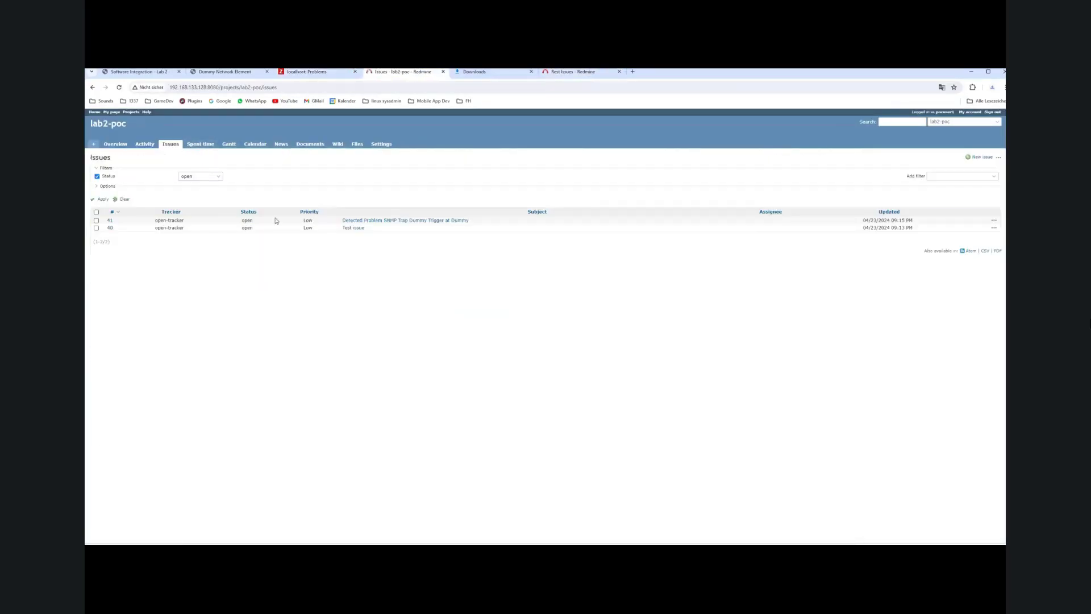
pyautogui.click(430, 221)
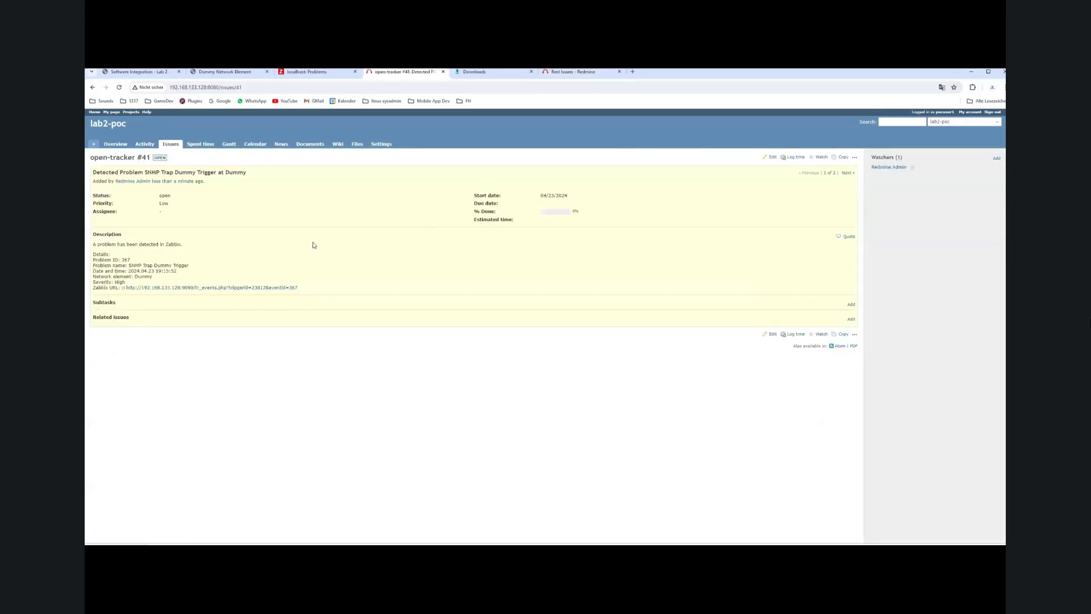
pyautogui.moveTo(93, 244); pyautogui.dragTo(116, 257)
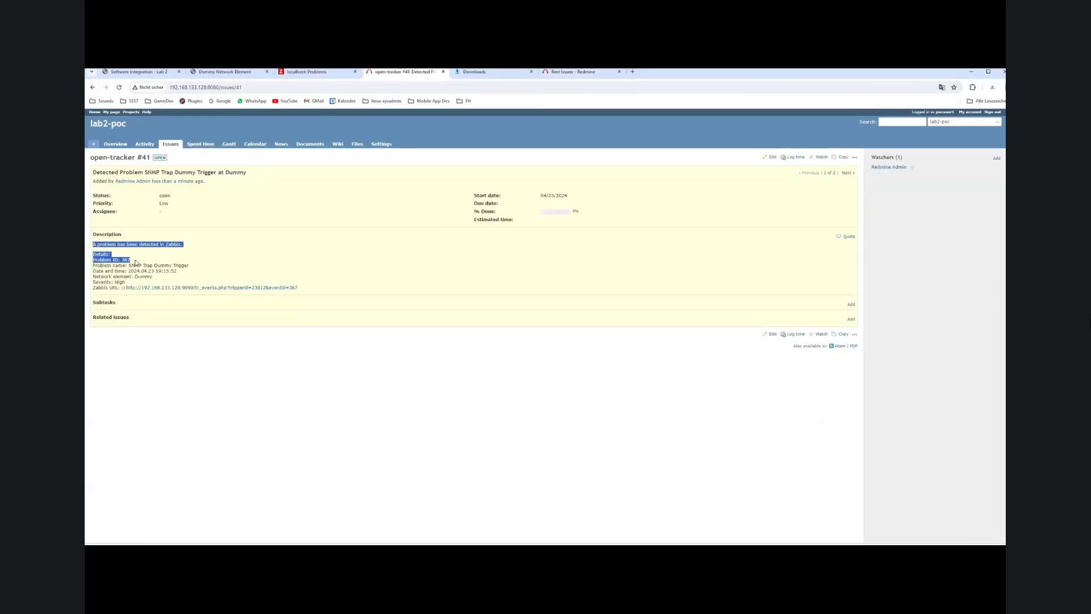
pyautogui.click(152, 237)
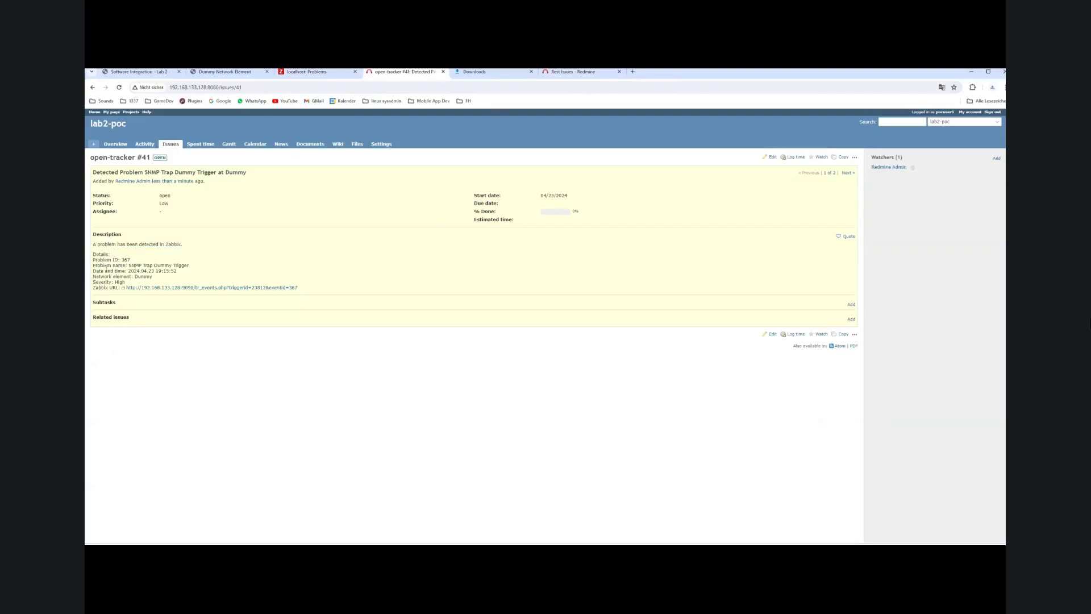
pyautogui.moveTo(129, 265); pyautogui.dragTo(178, 271)
pyautogui.doubleClick(144, 276)
pyautogui.doubleClick(135, 266)
pyautogui.doubleClick(125, 259)
pyautogui.doubleClick(163, 265)
pyautogui.doubleClick(143, 276)
# Step: Finish reviewing issue #41's problem date and go back to the Dummy Network Element page
pyautogui.doubleClick(140, 271)
pyautogui.click(141, 264)
pyautogui.click(305, 73)
pyautogui.click(234, 73)
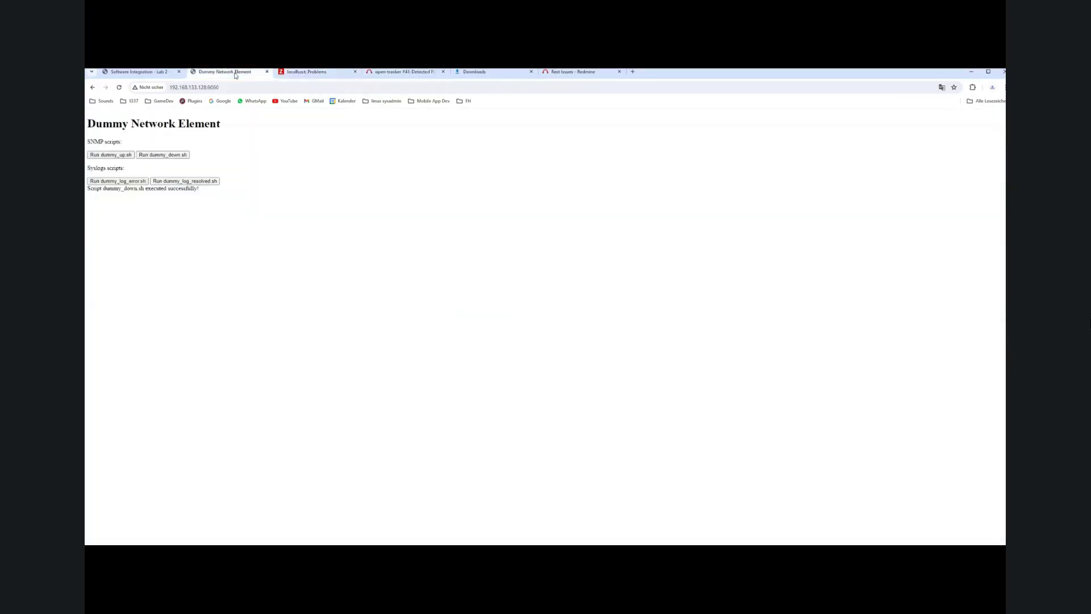
# Step: In the Word report, follow section 1.4's redmine.org rest_api link to the REST API documentation
pyautogui.click(265, 552)
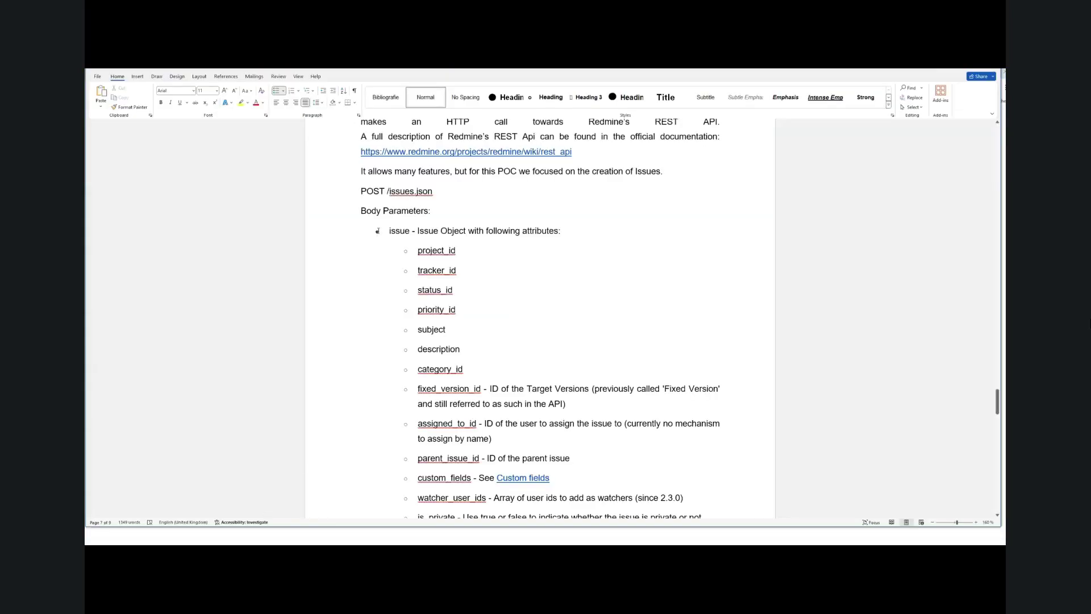
pyautogui.scroll(-1, 420, 280)
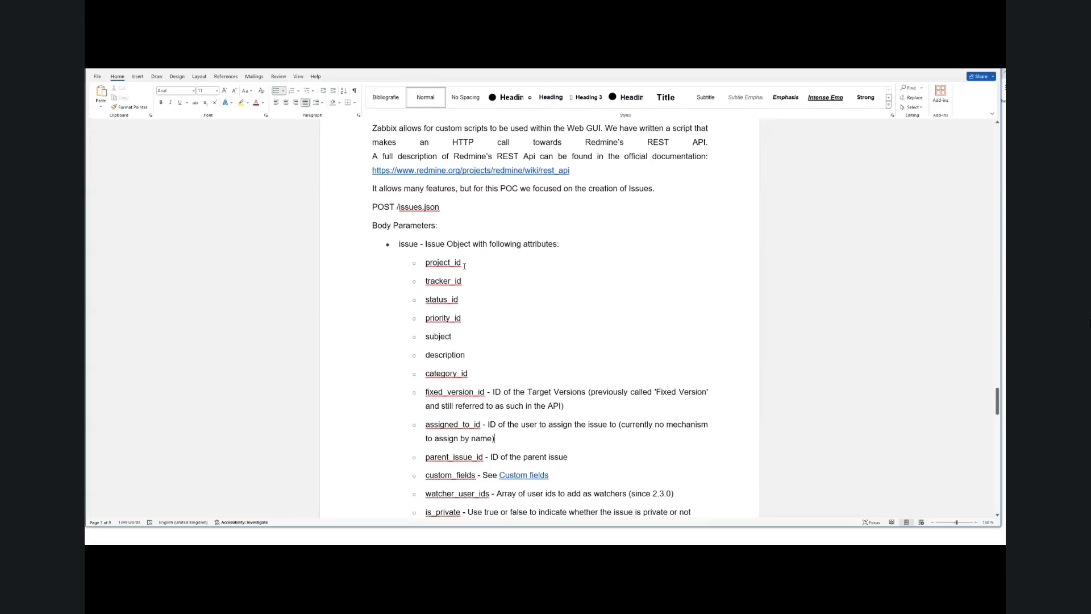
pyautogui.scroll(1, 464, 266)
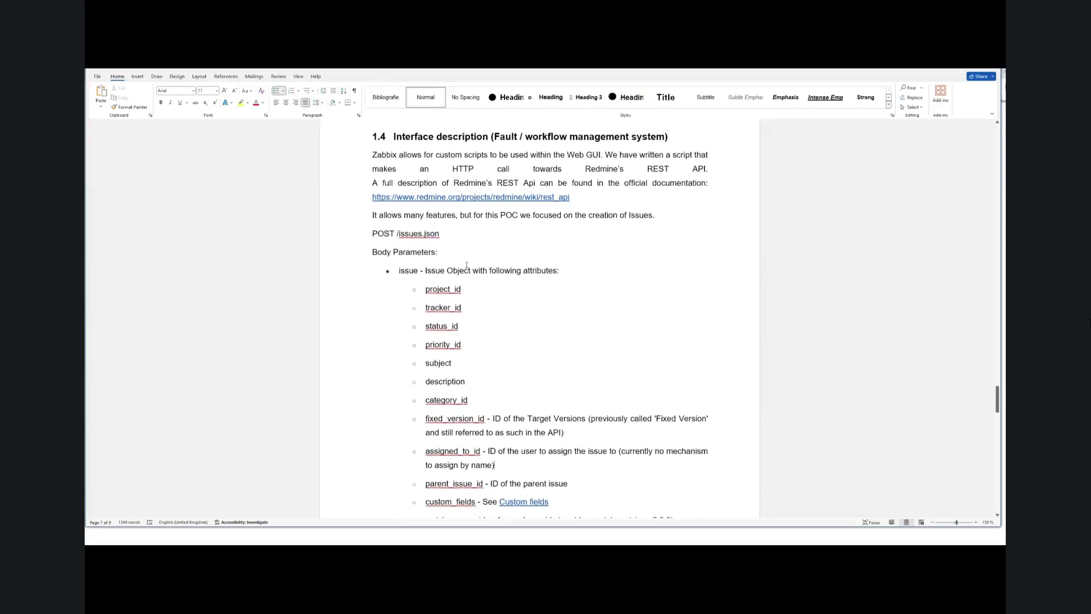
pyautogui.scroll(-1, 467, 265)
pyautogui.moveTo(365, 207); pyautogui.dragTo(488, 287)
pyautogui.click(506, 284)
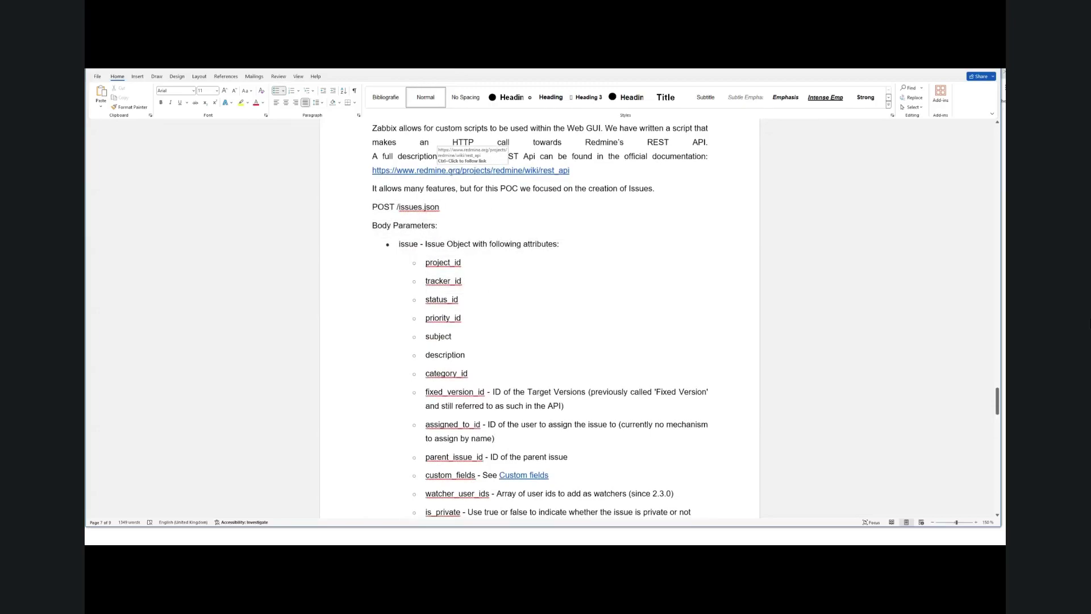
pyautogui.keyDown('ctrl'); pyautogui.click(450, 171); pyautogui.keyUp('ctrl')
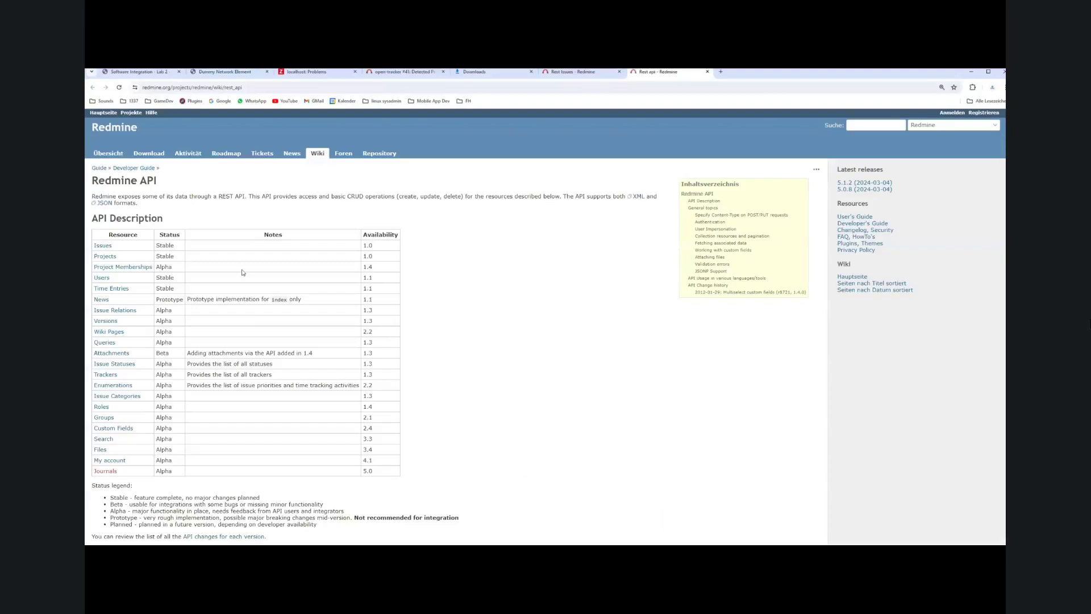
pyautogui.scroll(-1, 250, 341)
pyautogui.moveTo(399, 437); pyautogui.dragTo(92, 212)
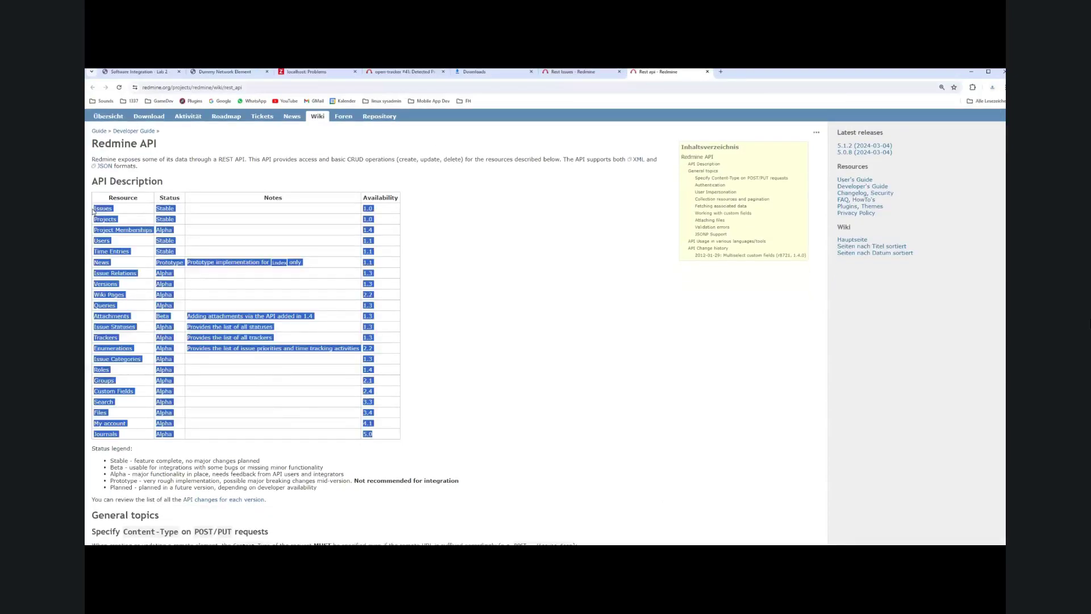
pyautogui.click(192, 228)
pyautogui.scroll(-1, 305, 300)
pyautogui.scroll(1, 304, 298)
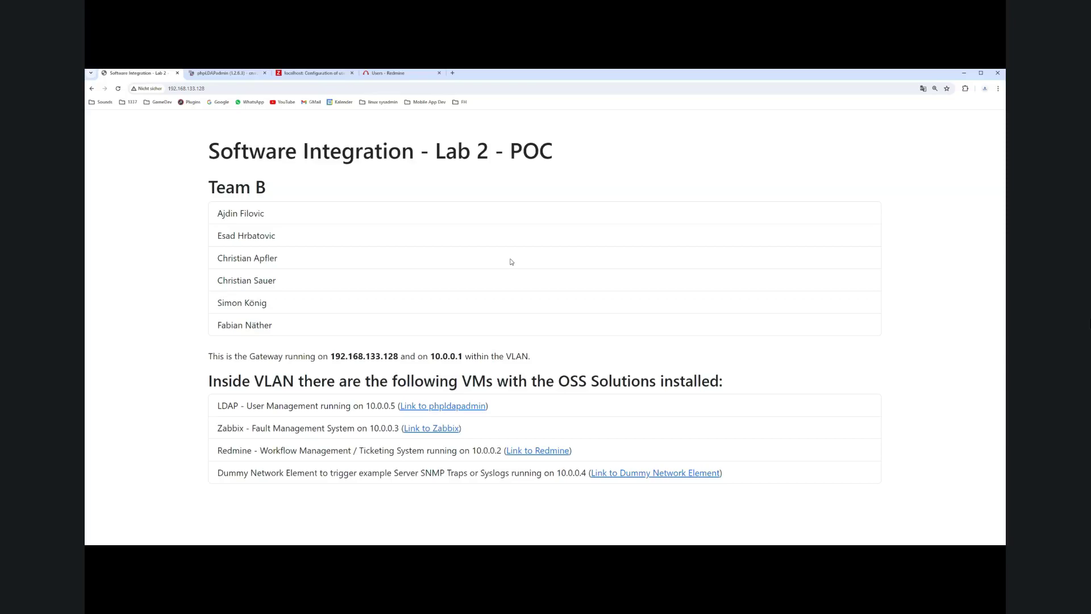
# Step: Select uid=pocuser1 in the phpLDAPadmin tree and choose Copy or move this entry
pyautogui.click(204, 79)
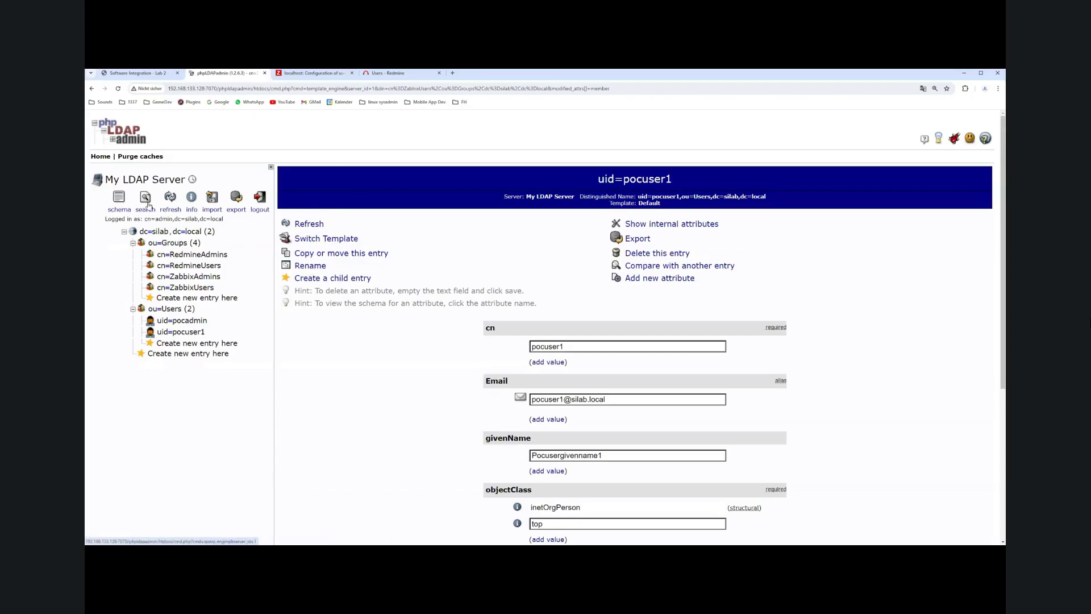
pyautogui.click(198, 333)
pyautogui.scroll(-1, 298, 324)
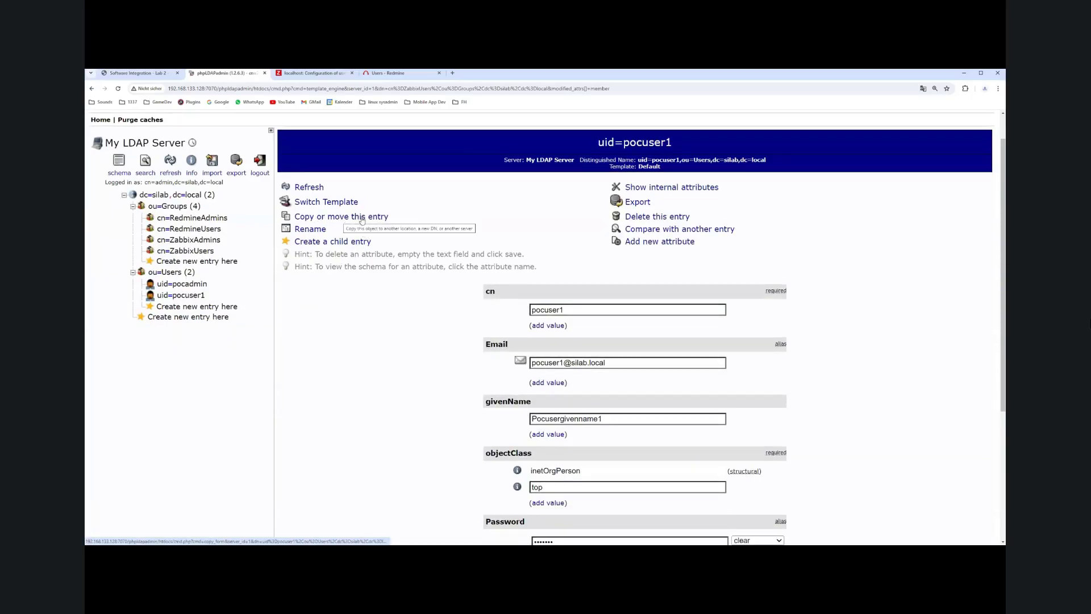
pyautogui.click(320, 217)
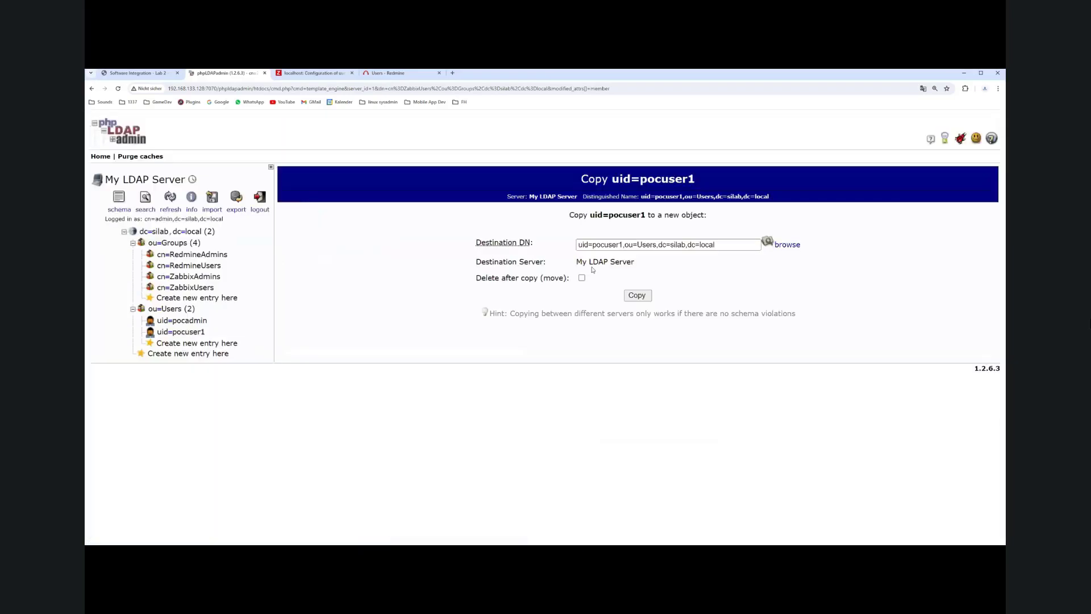
# Step: Copy the entry as uid=pocuser2 and change its e-mail, cn and givenName suffix from 1 to 2
pyautogui.click(622, 244)
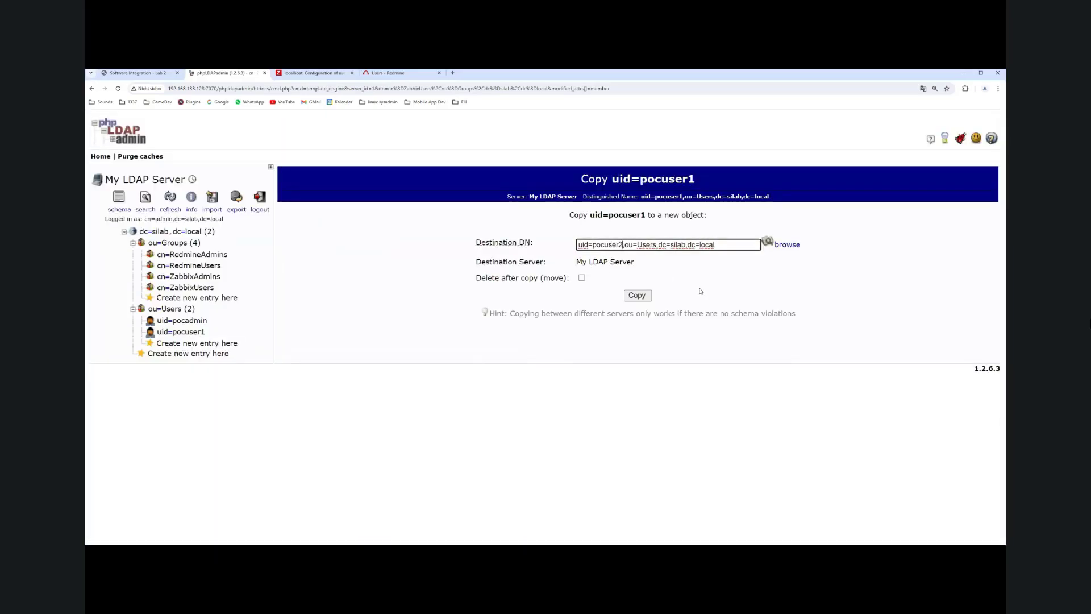
pyautogui.click(638, 298)
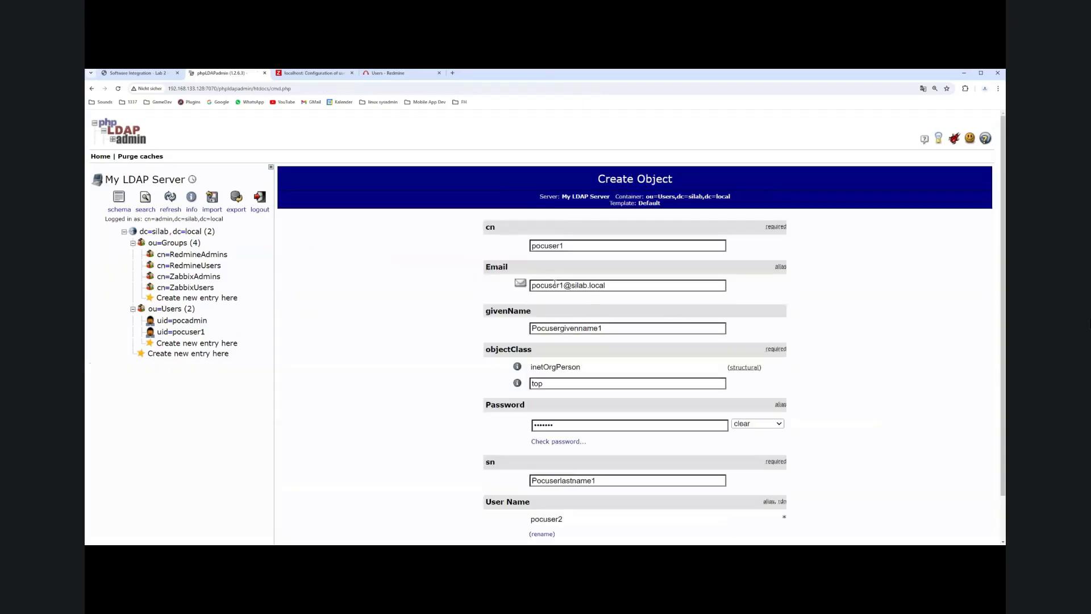
pyautogui.click(561, 285)
pyautogui.press('BackSpace')
pyautogui.write('2')
pyautogui.click(583, 243)
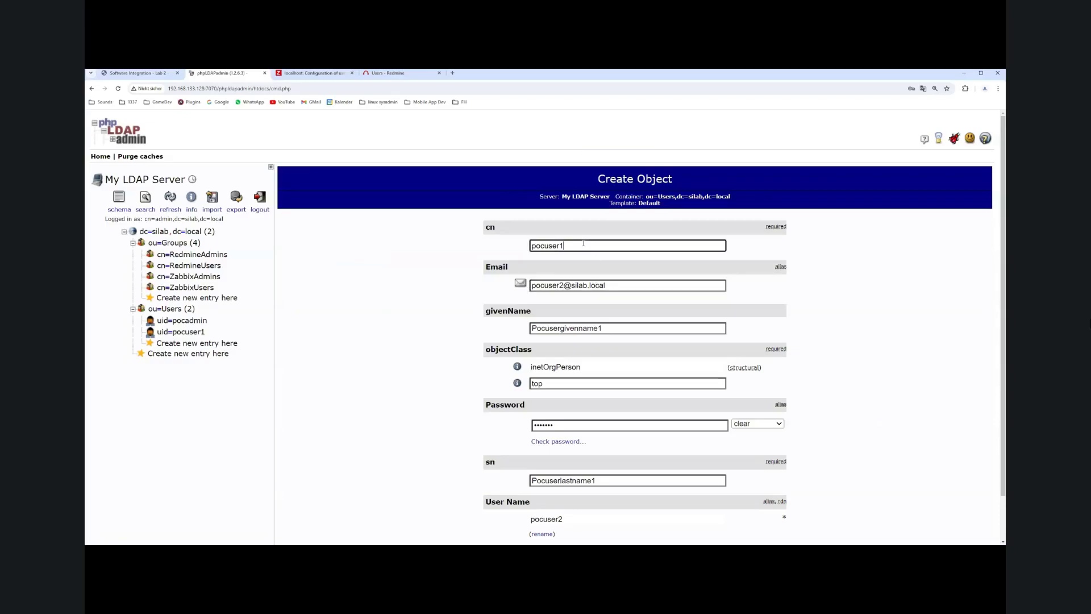
pyautogui.press('BackSpace')
pyautogui.write('2')
pyautogui.click(608, 329)
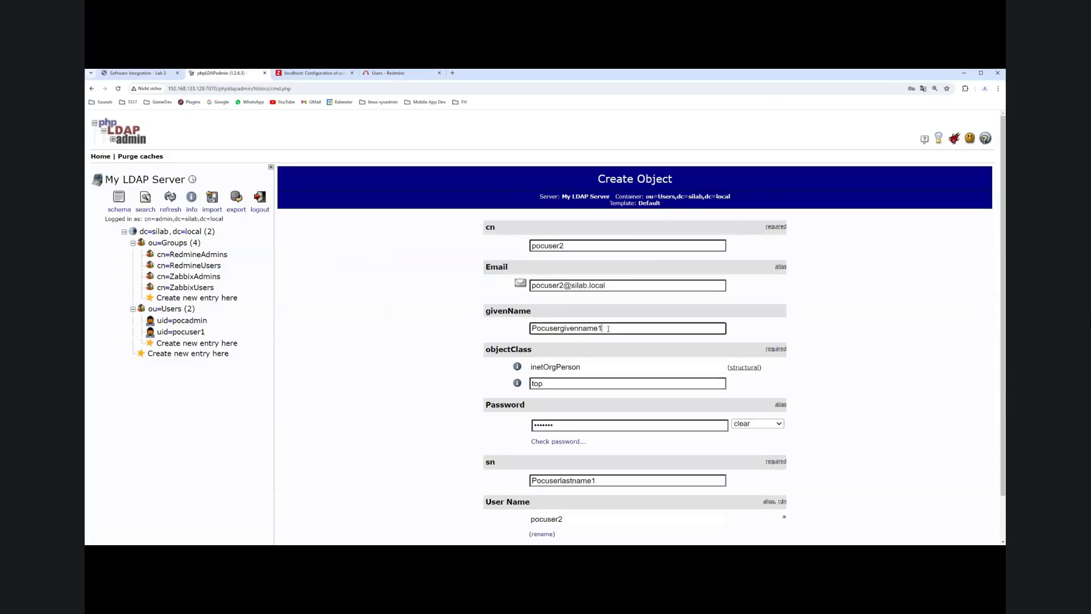
pyautogui.press('BackSpace')
pyautogui.write('2')
# Step: Replace the copied password and surname, then create and commit the pocuser2 entry
pyautogui.scroll(-1, 603, 344)
pyautogui.moveTo(562, 388); pyautogui.dragTo(516, 383)
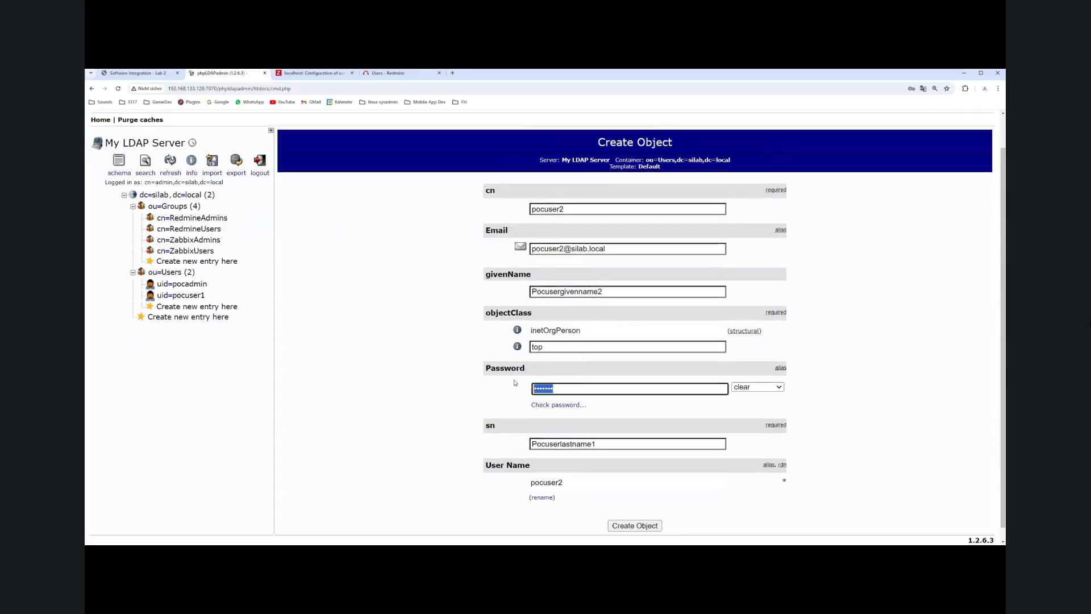
pyautogui.press('BackSpace')
pyautogui.write('pocuser2')
pyautogui.click(618, 442)
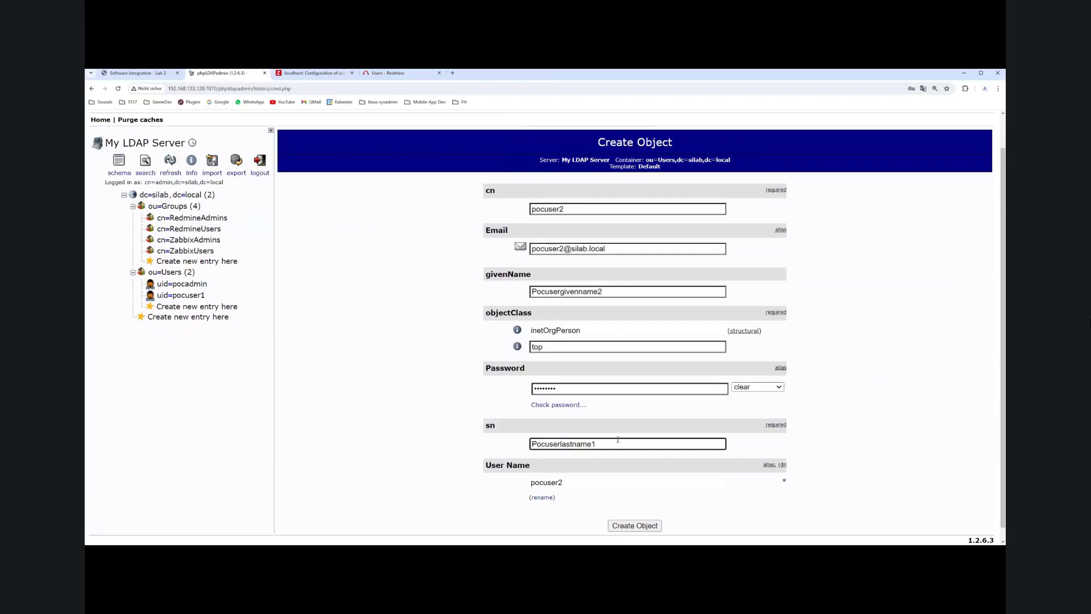
pyautogui.moveTo(577, 387); pyautogui.dragTo(521, 384)
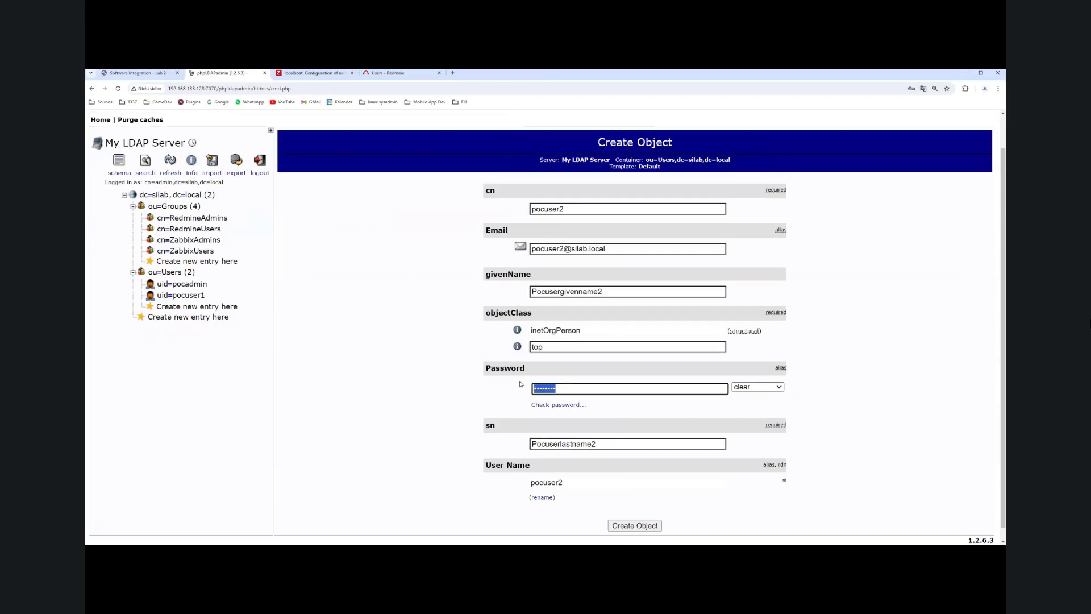
pyautogui.write('pocuse')
pyautogui.scroll(-1, 626, 483)
pyautogui.click(635, 513)
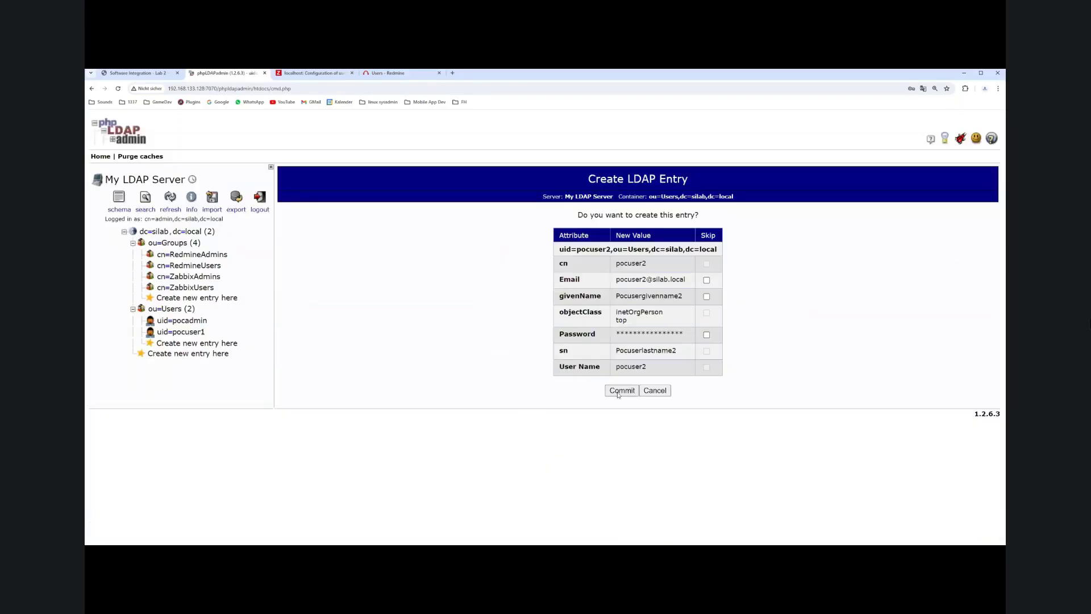
pyautogui.click(622, 390)
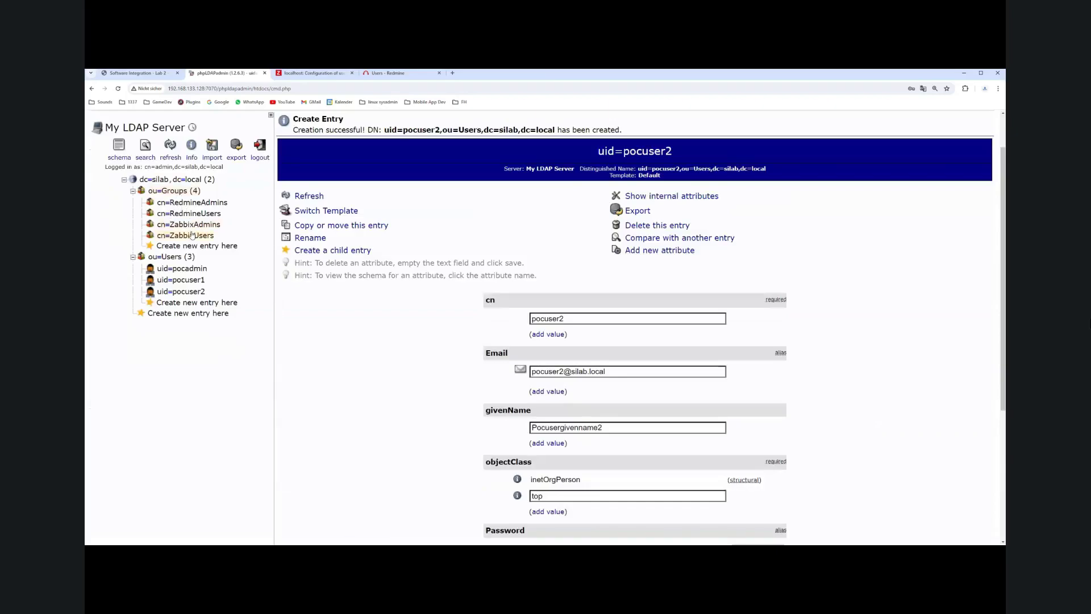
# Step: Add uid=pocuser2,ou=Users,dc=silab,dc=local as a second member of cn=ZabbixUsers and update the object
pyautogui.click(192, 235)
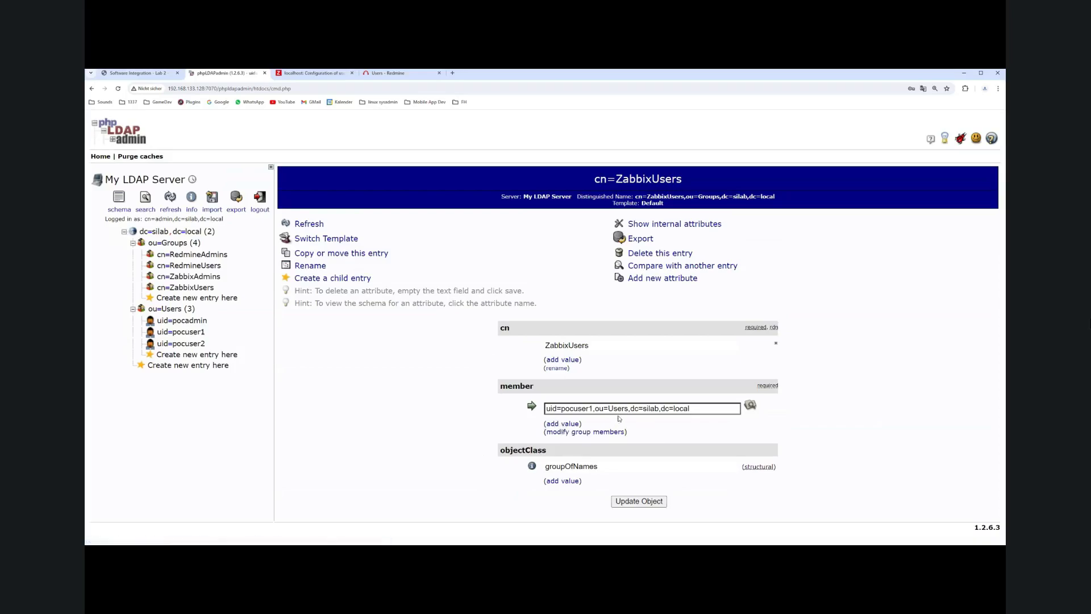
pyautogui.click(564, 425)
pyautogui.moveTo(688, 409); pyautogui.dragTo(528, 414)
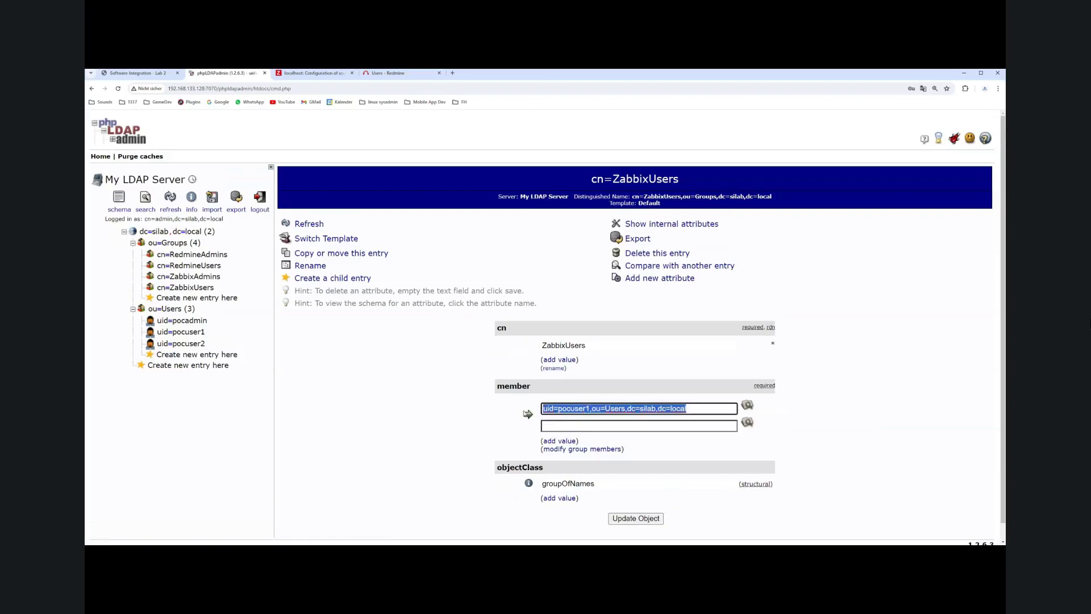
pyautogui.hotkey('ctrl', 'c')
pyautogui.click(591, 426)
pyautogui.hotkey('ctrl', 'v')
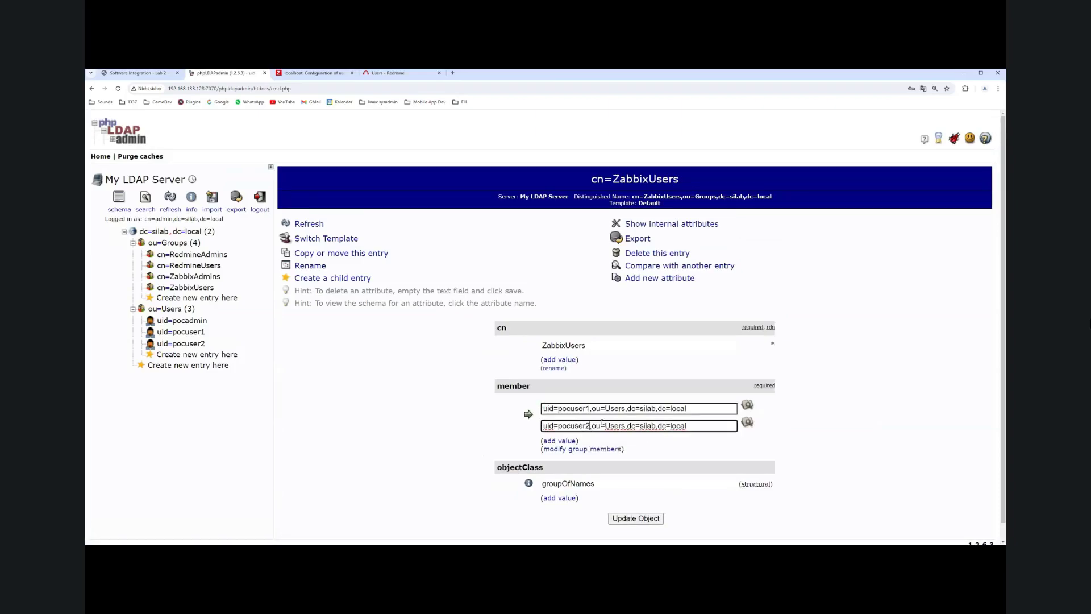
pyautogui.click(636, 518)
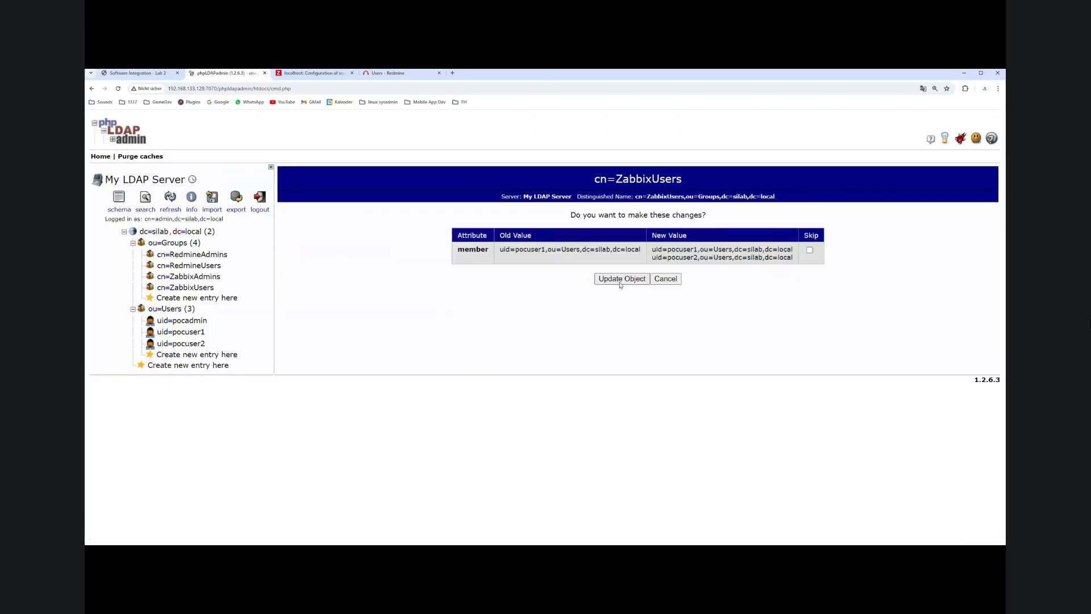
pyautogui.click(623, 279)
pyautogui.scroll(-1, 466, 193)
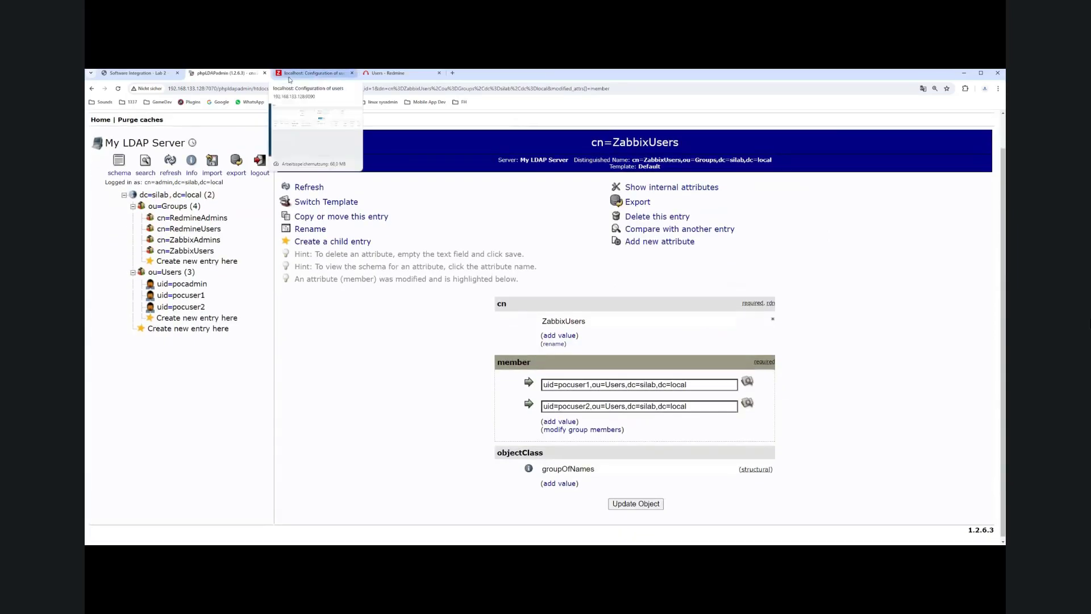
# Step: Open a private browser window and load the Zabbix server address in it
pyautogui.click(314, 73)
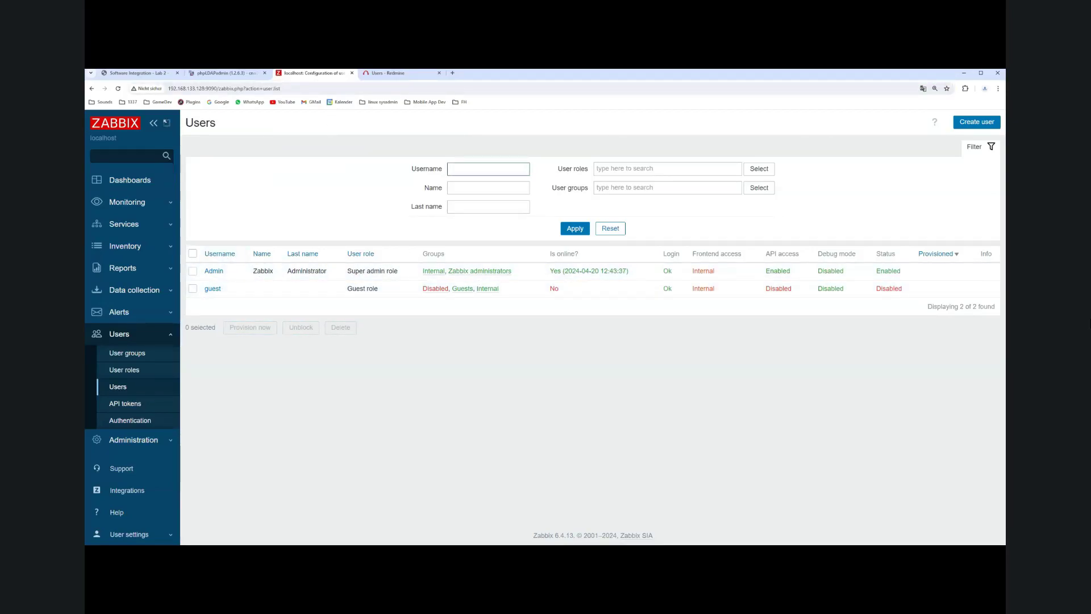
pyautogui.hotkey('ctrl', 'shift', 'n')
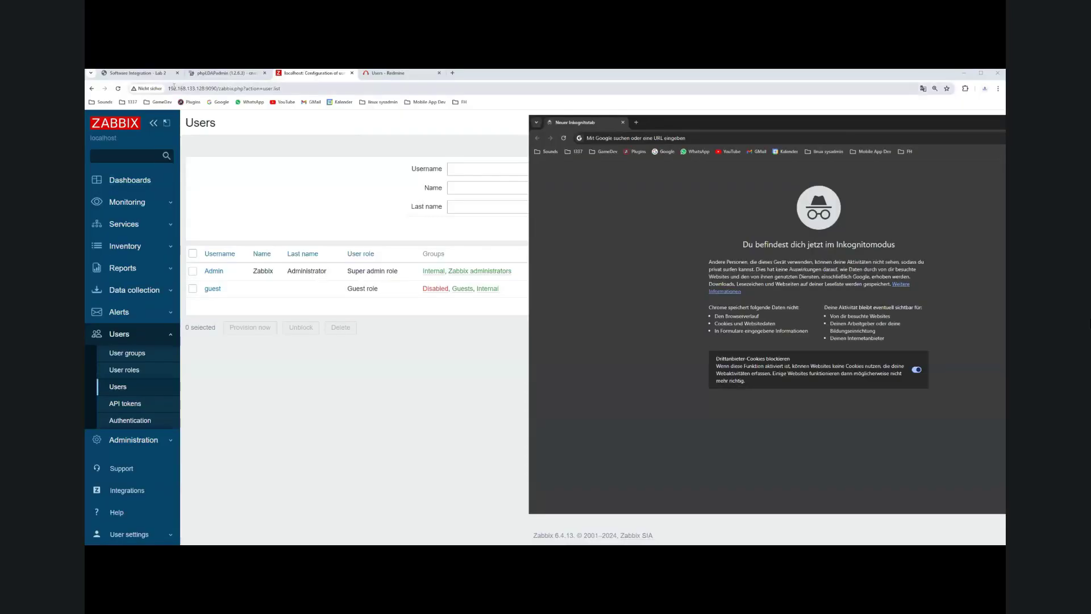
pyautogui.moveTo(167, 88); pyautogui.dragTo(217, 89)
pyautogui.click(146, 554)
pyautogui.click(176, 540)
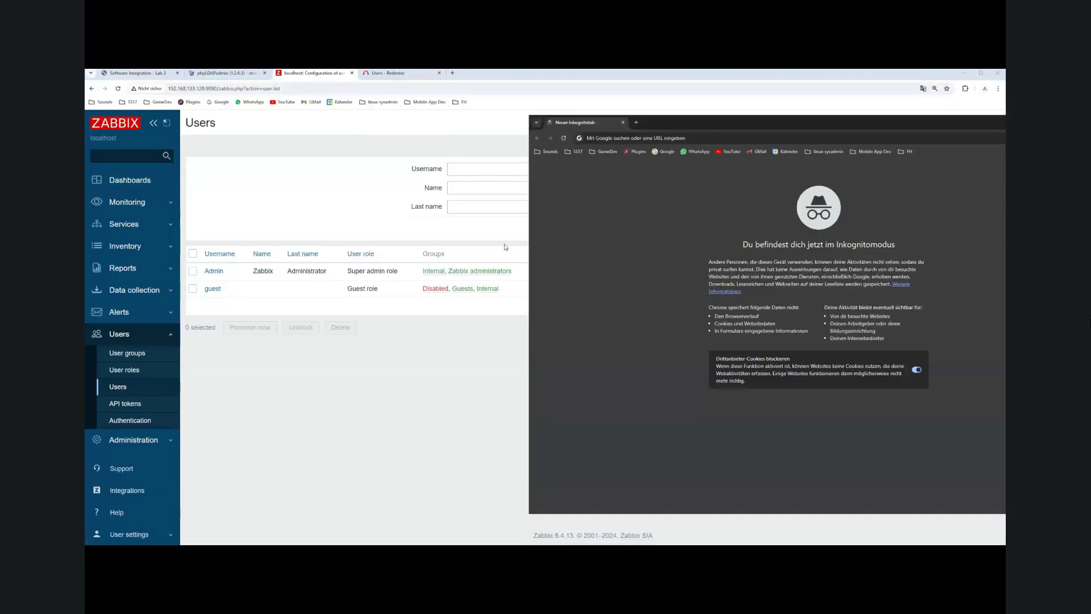
pyautogui.click(626, 137)
pyautogui.hotkey('ctrl', 'v')
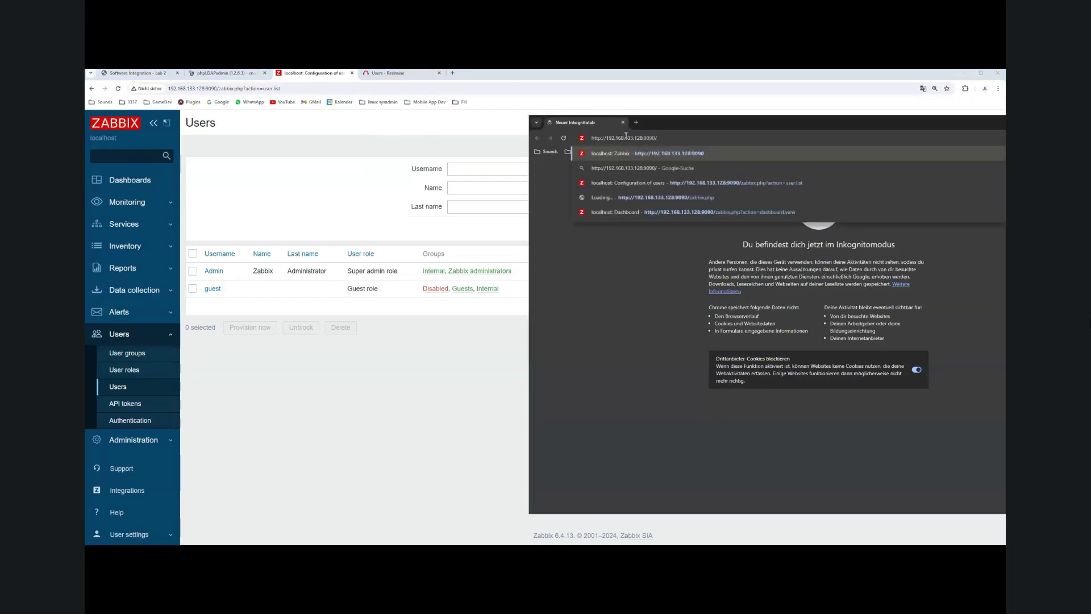
pyautogui.press('Return')
# Step: Sign in to Zabbix as pocuser2 with the account password
pyautogui.moveTo(699, 126); pyautogui.dragTo(633, 124)
pyautogui.write('pocuser2')
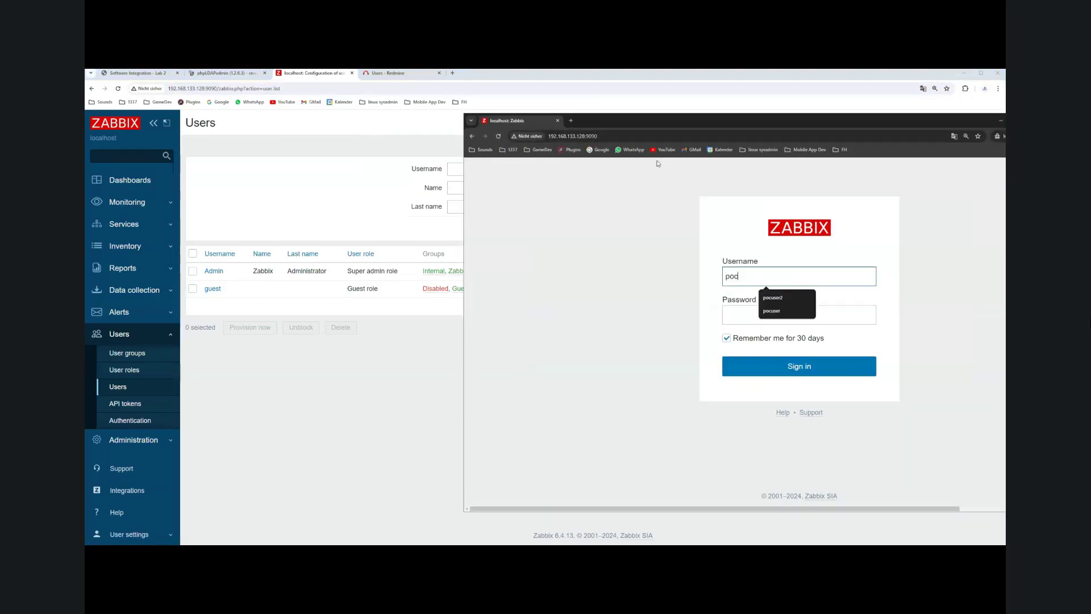
pyautogui.press('Tab')
pyautogui.write('pocuser2')
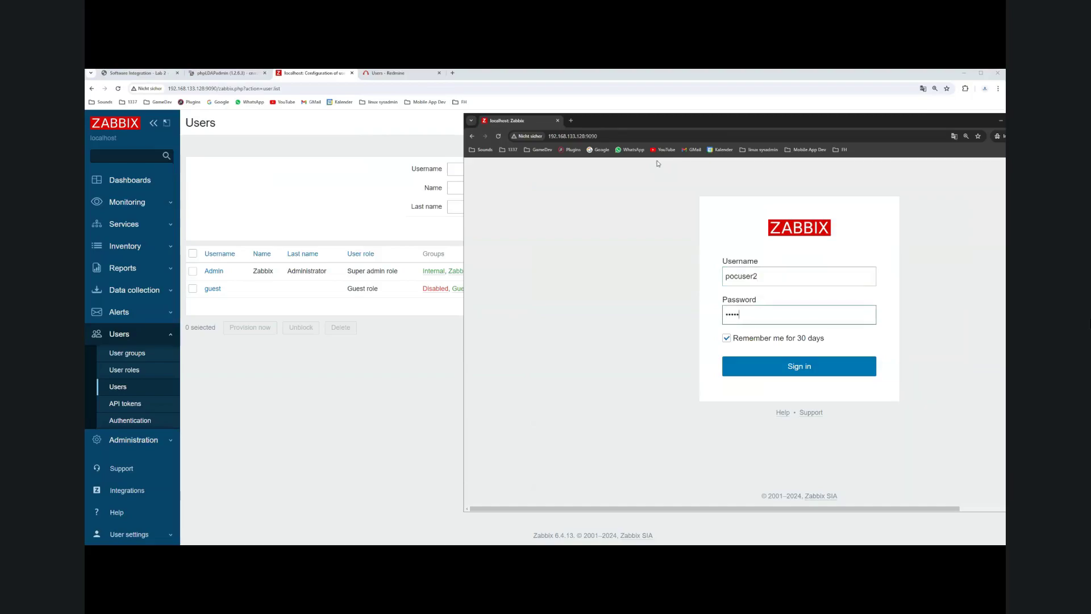
pyautogui.click(794, 357)
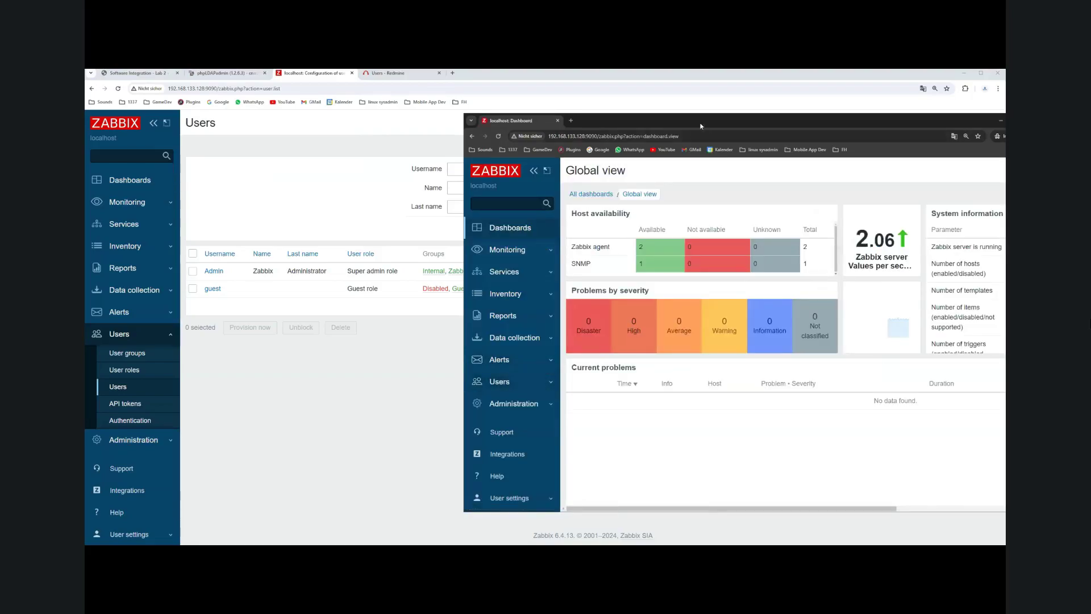
# Step: Reload the Zabbix Users list to confirm pocuser2 now appears as an LDAP user
pyautogui.rightClick(328, 200)
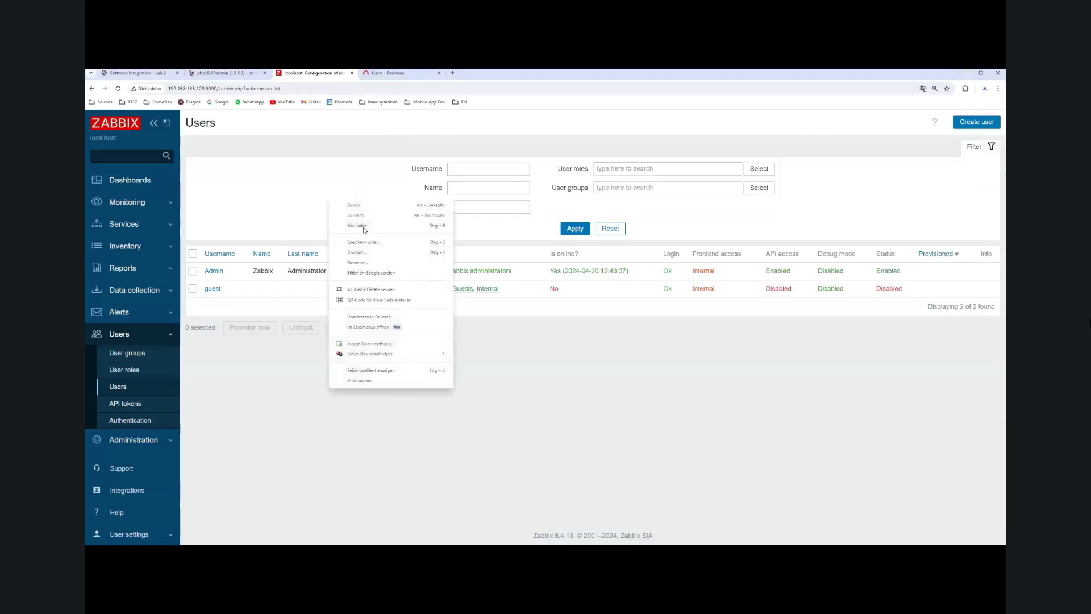
pyautogui.click(347, 225)
pyautogui.moveTo(248, 273); pyautogui.dragTo(439, 273)
pyautogui.click(442, 272)
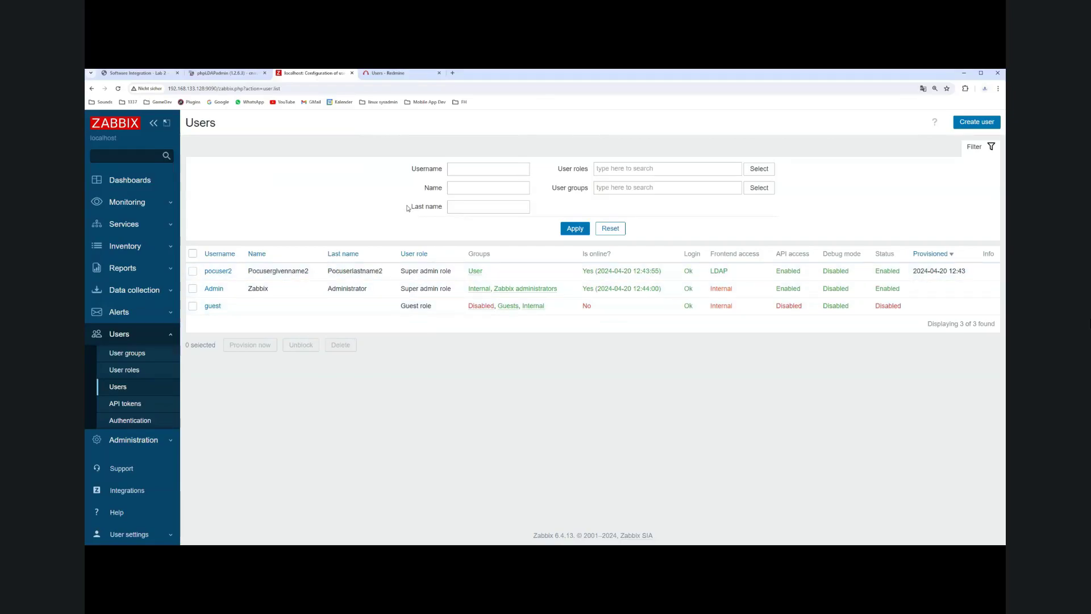
pyautogui.click(375, 74)
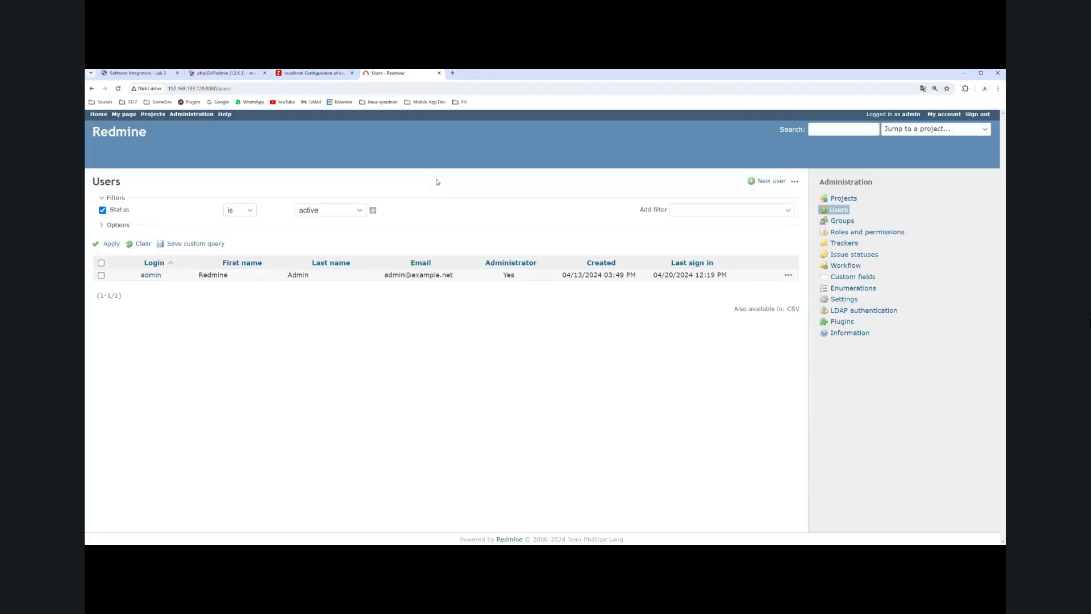
pyautogui.rightClick(437, 181)
# Step: Copy the Redmine server address and load it in a new private tab
pyautogui.click(455, 205)
pyautogui.moveTo(215, 89); pyautogui.dragTo(169, 89)
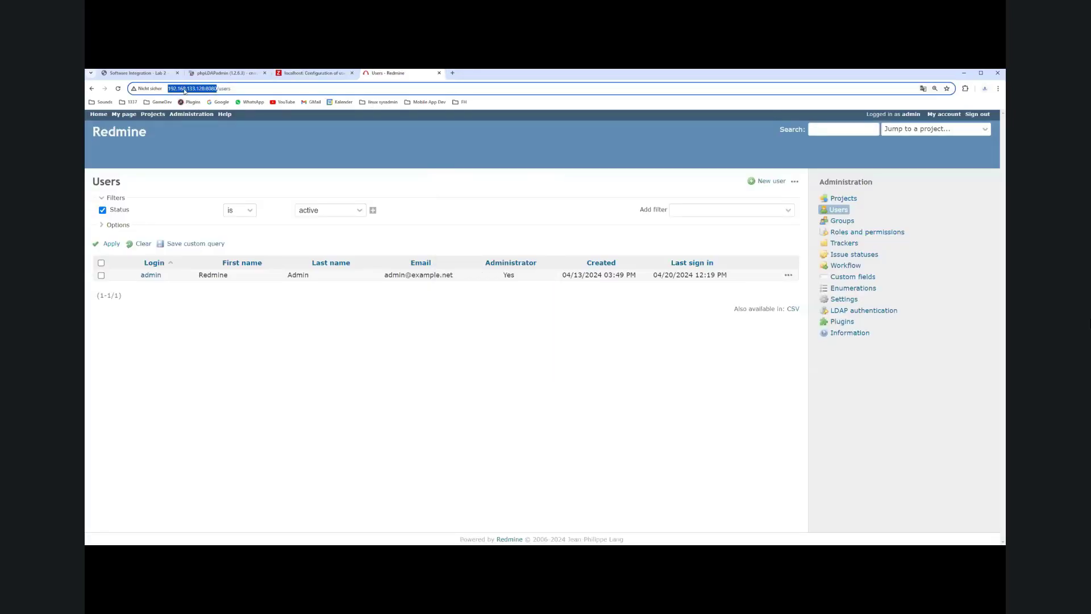
pyautogui.hotkey('ctrl', 'c')
pyautogui.hotkey('alt', 'Tab')
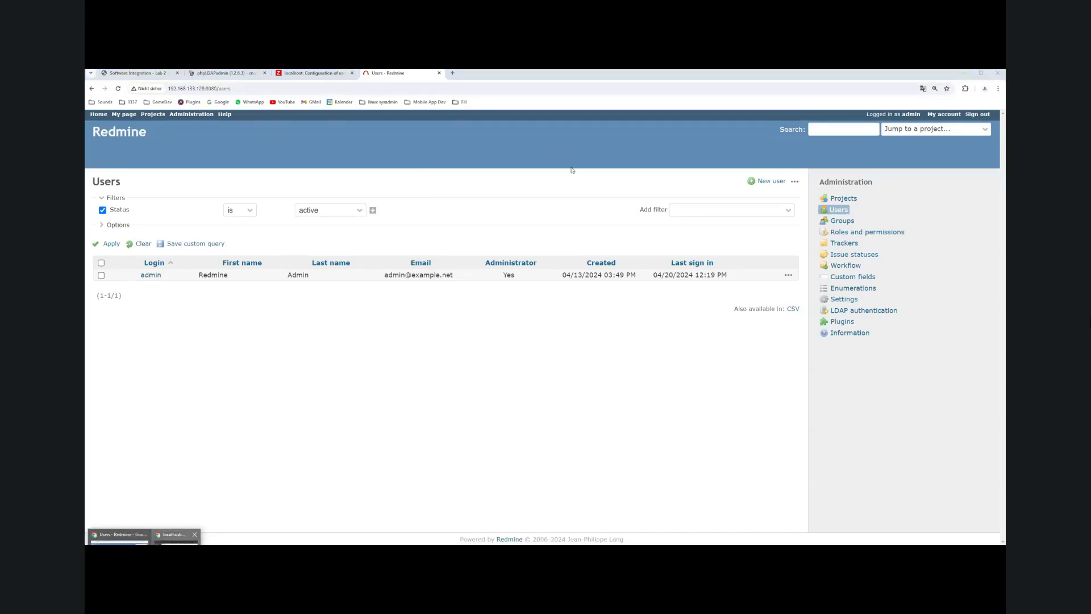
pyautogui.hotkey('ctrl', 't')
pyautogui.hotkey('ctrl', 'v')
pyautogui.press('Return')
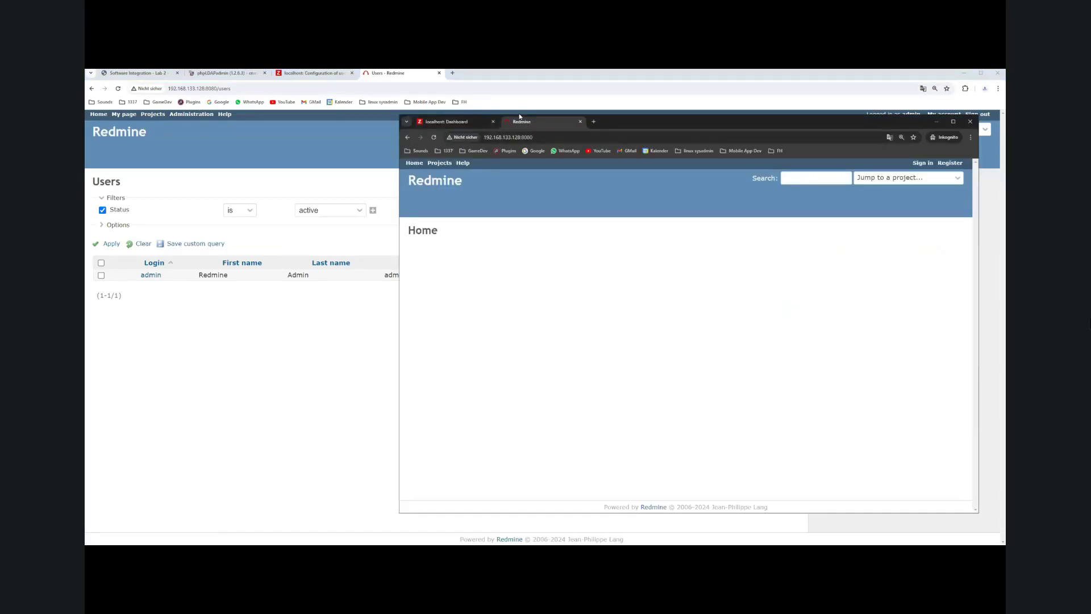
# Step: Sign in to Redmine as pocuser2 with the account password
pyautogui.click(923, 163)
pyautogui.click(636, 284)
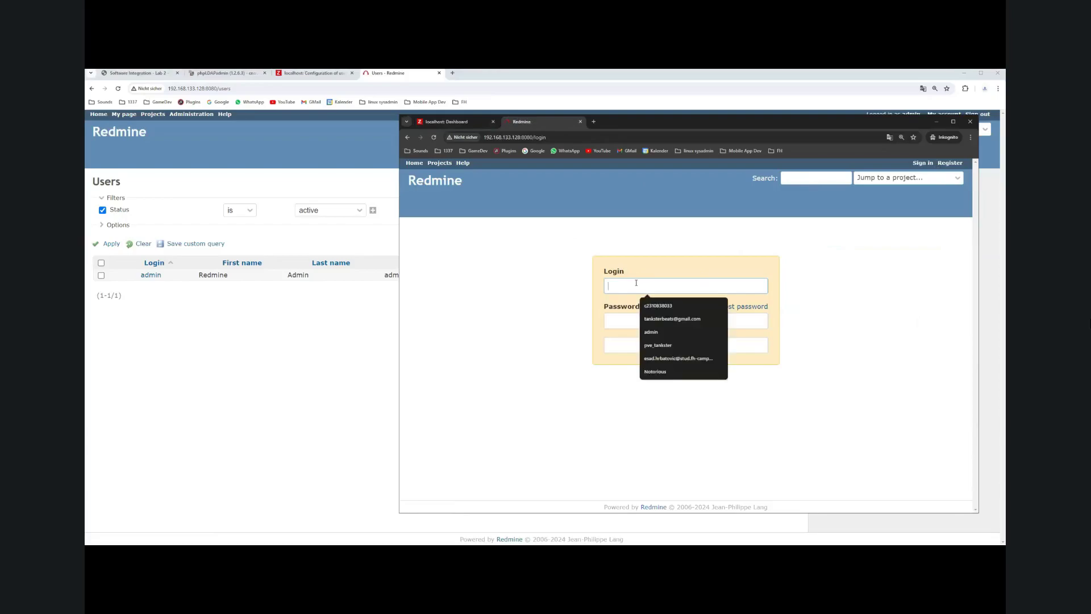
pyautogui.write('pocuser2')
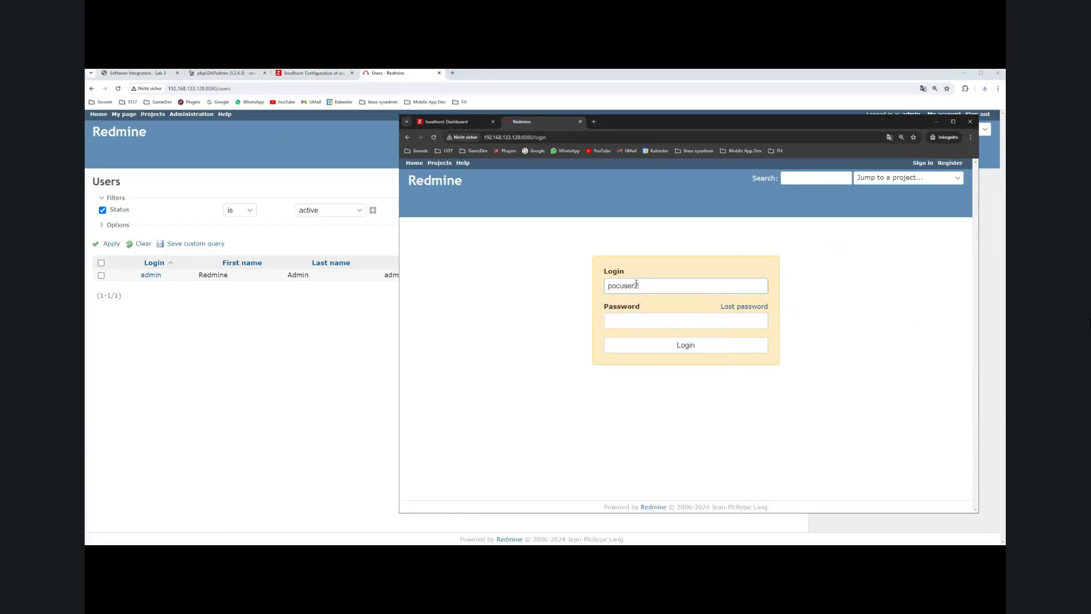
pyautogui.press('Tab')
pyautogui.write('123')
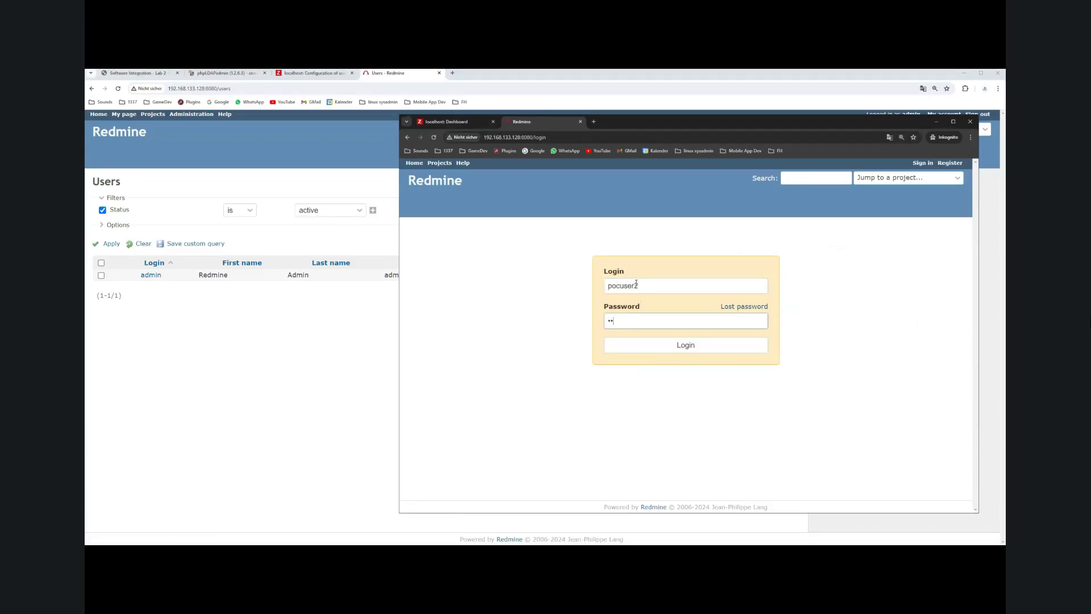
pyautogui.press('Return')
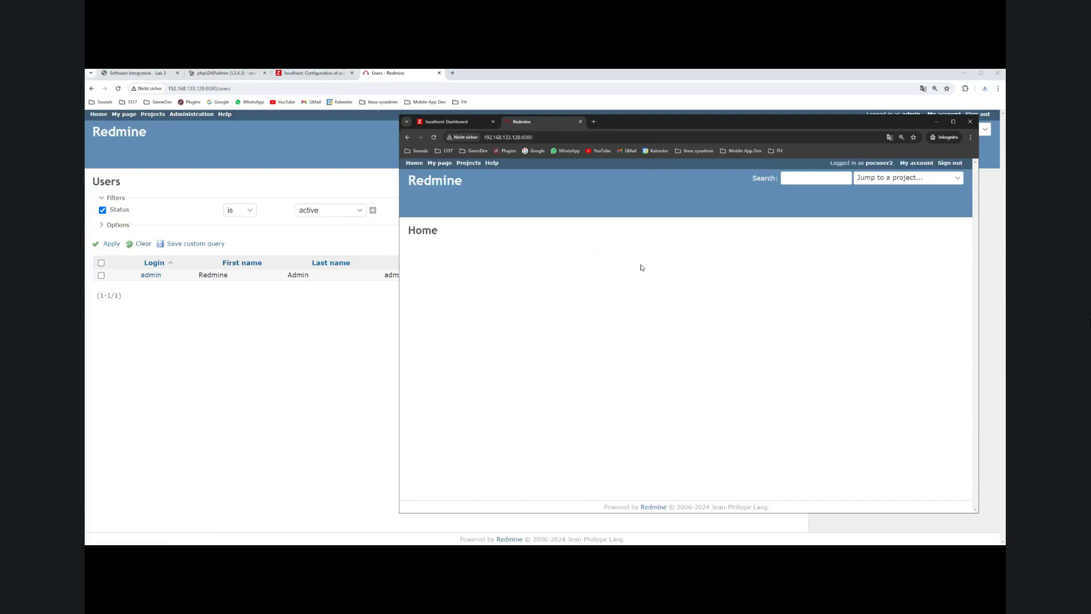
# Step: Reload Redmine's admin Users list and check pocuser2's user settings
pyautogui.click(903, 166)
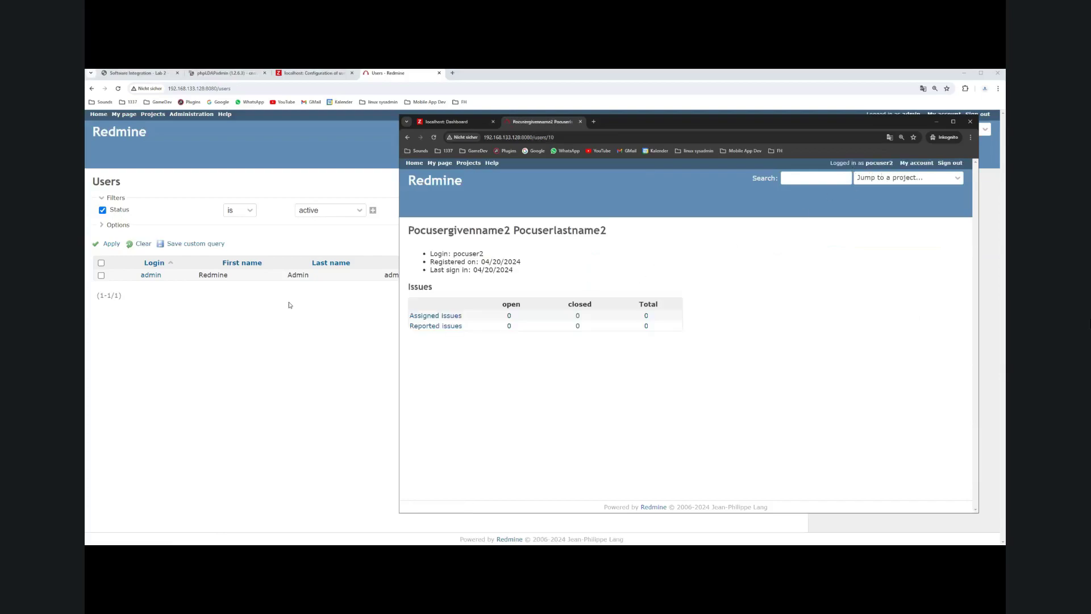
pyautogui.rightClick(287, 304)
pyautogui.click(317, 331)
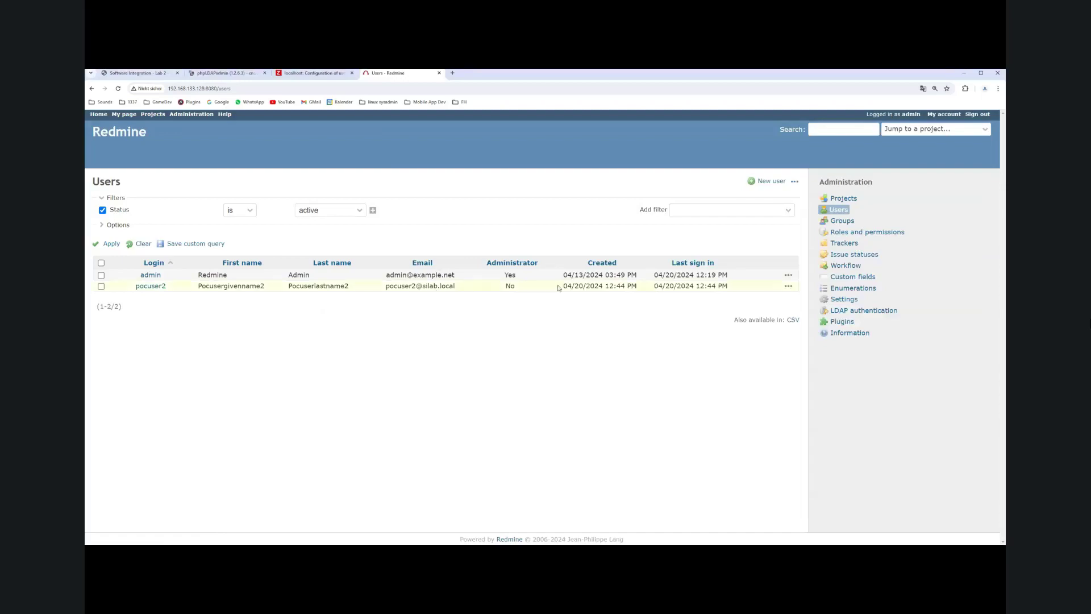
pyautogui.click(149, 287)
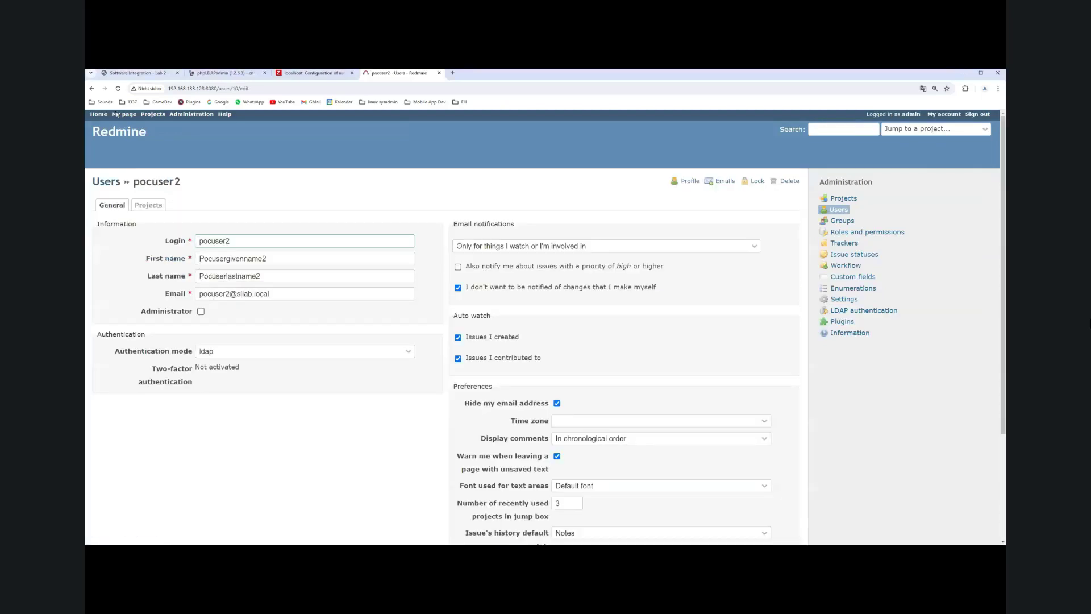
pyautogui.click(92, 88)
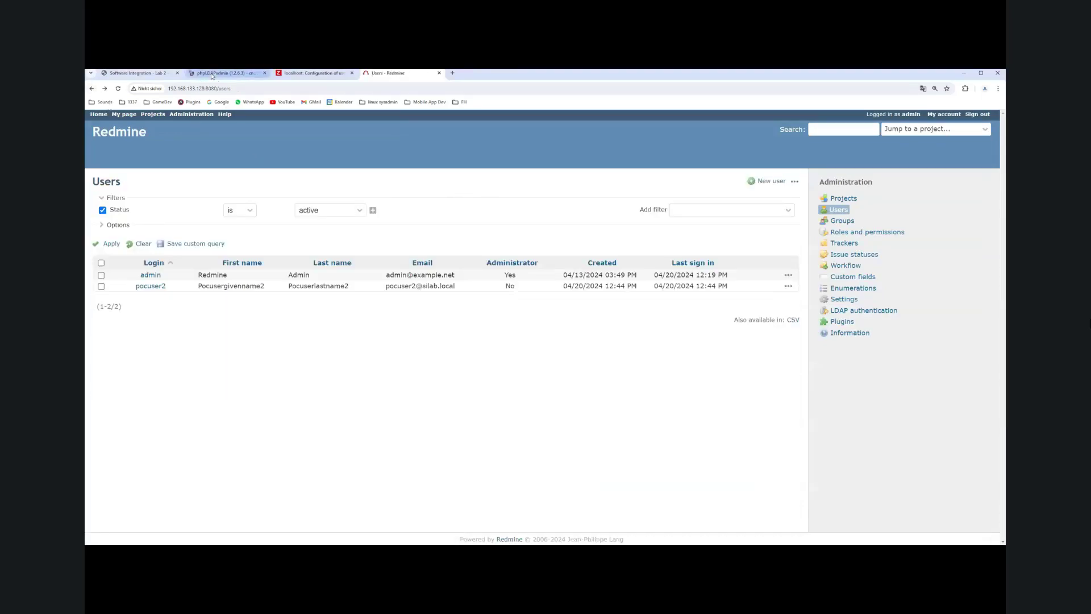
pyautogui.click(225, 72)
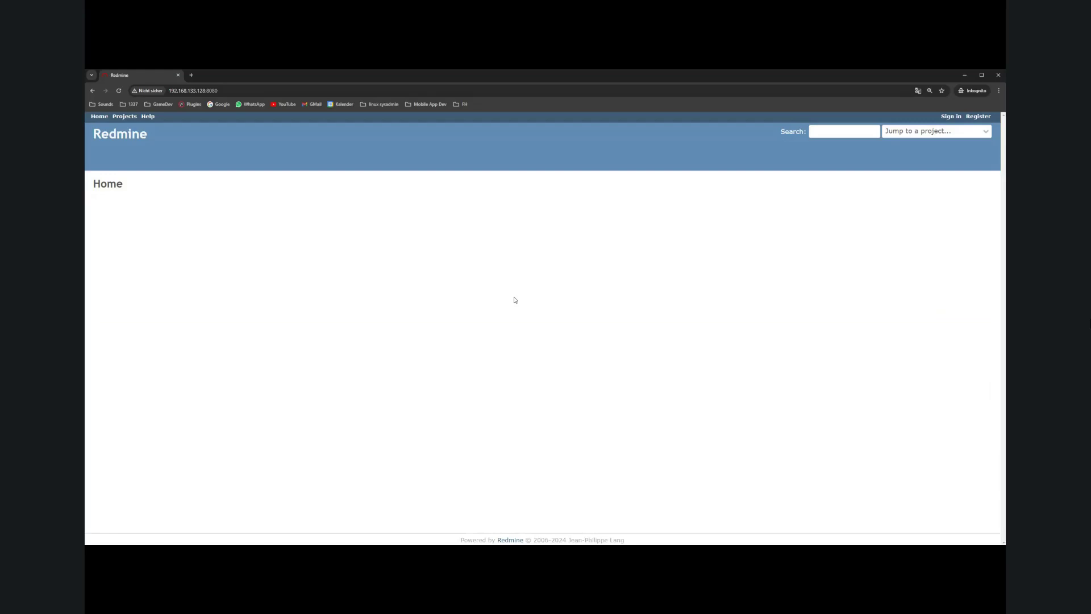
# Step: Log in to Redmine as pocuser1 with the account password
pyautogui.click(951, 116)
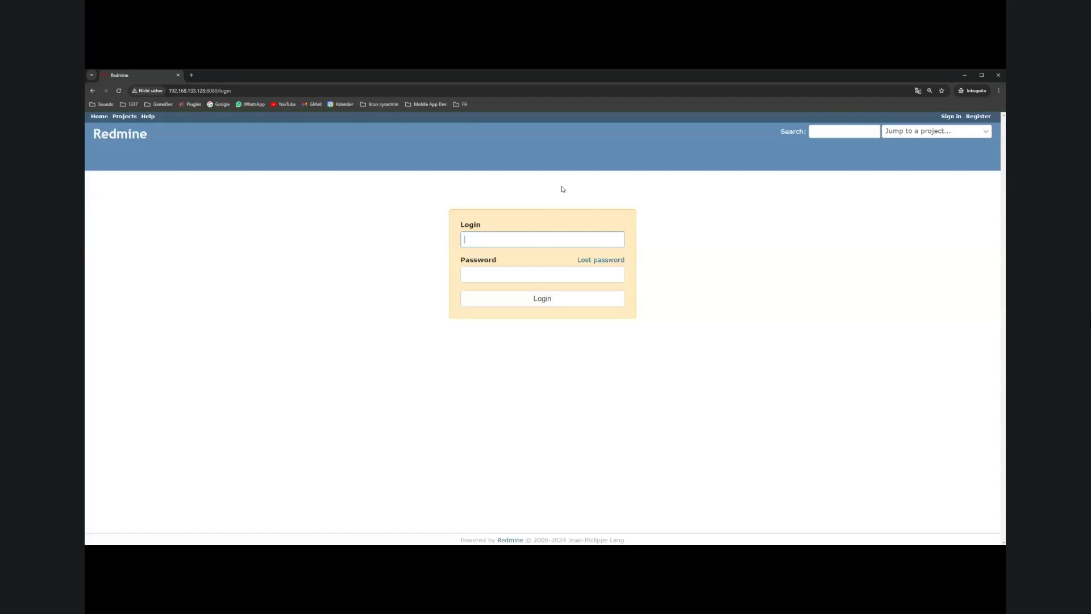
pyautogui.write('pocuser1')
pyautogui.press('Tab')
pyautogui.write('••••••••')
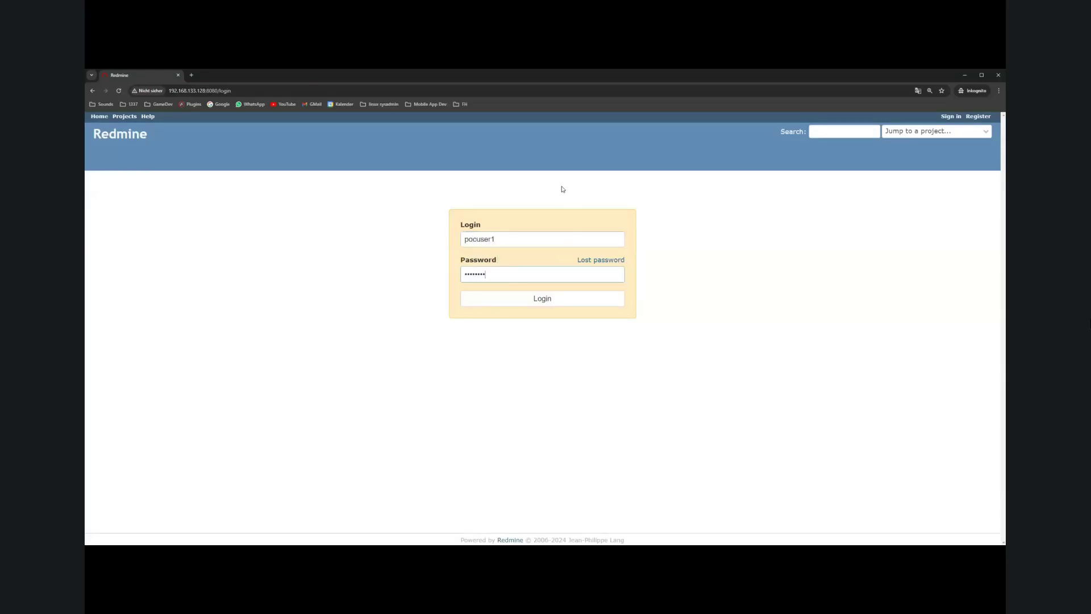
pyautogui.press('Return')
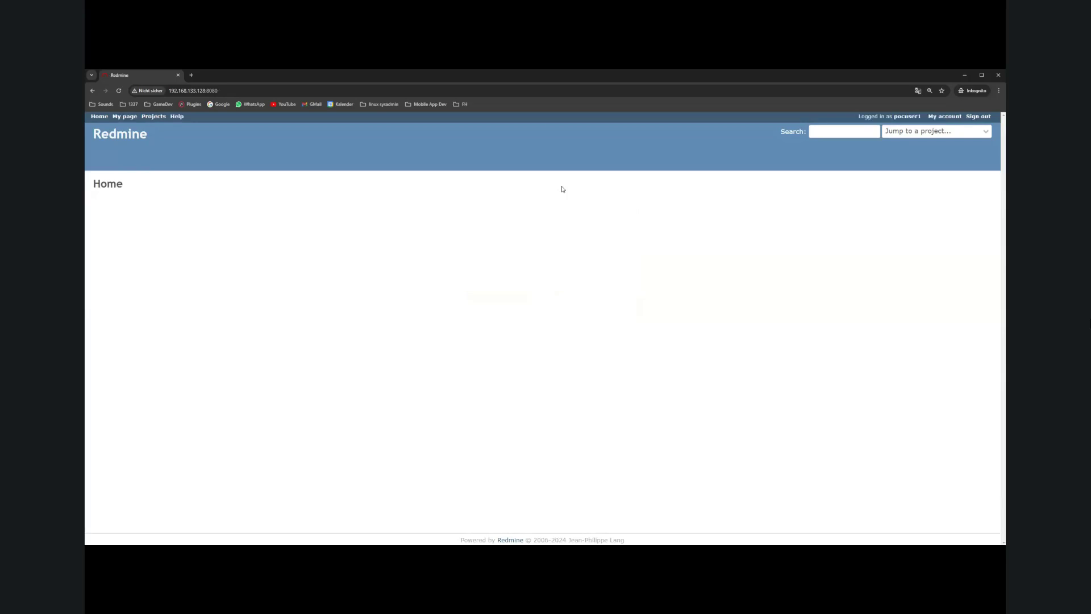
# Step: In lab2-poc, start a new issue with subject 'Incident' and description 'Test Incident'
pyautogui.click(889, 136)
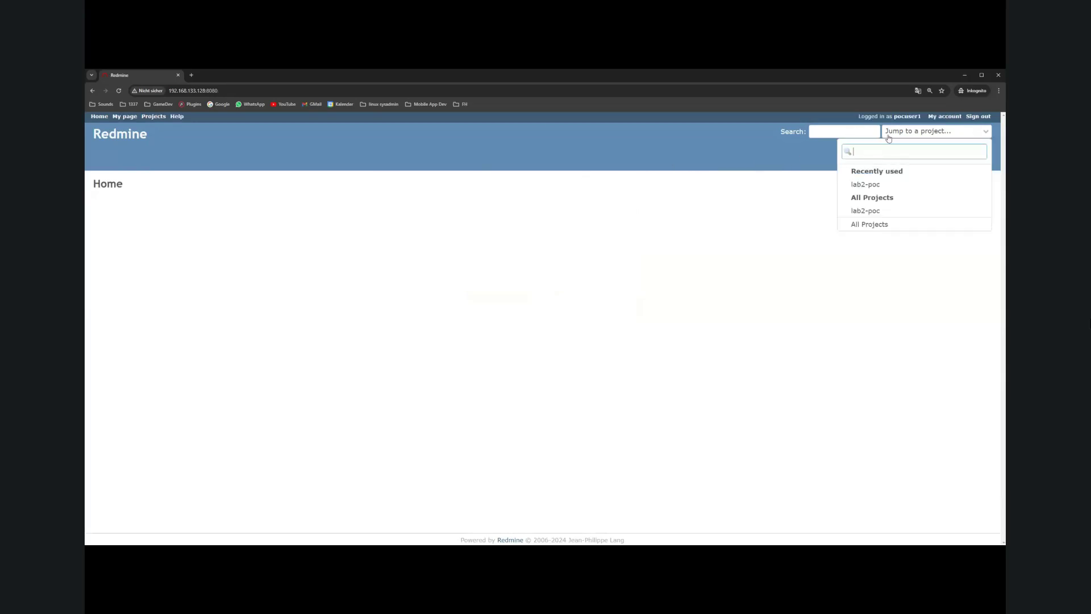
pyautogui.click(901, 185)
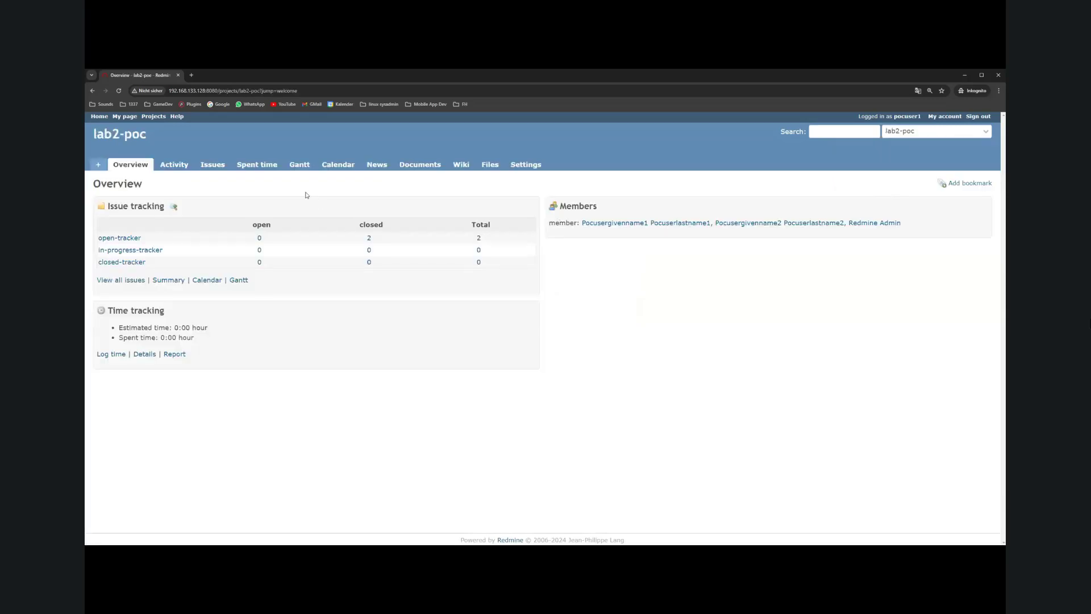
pyautogui.click(220, 170)
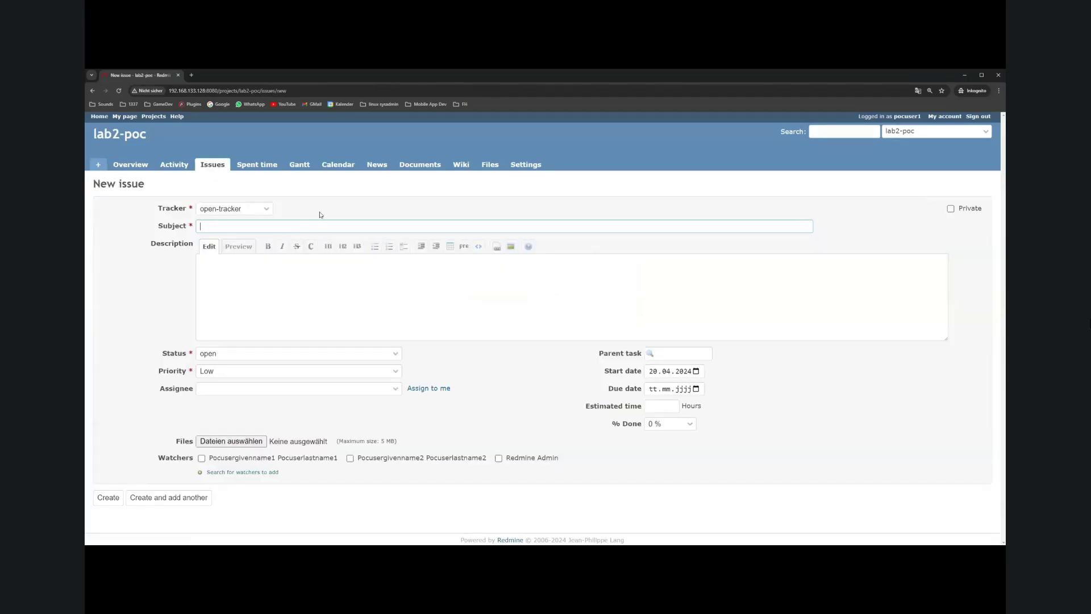
pyautogui.write('Incident')
pyautogui.click(303, 275)
pyautogui.write('T')
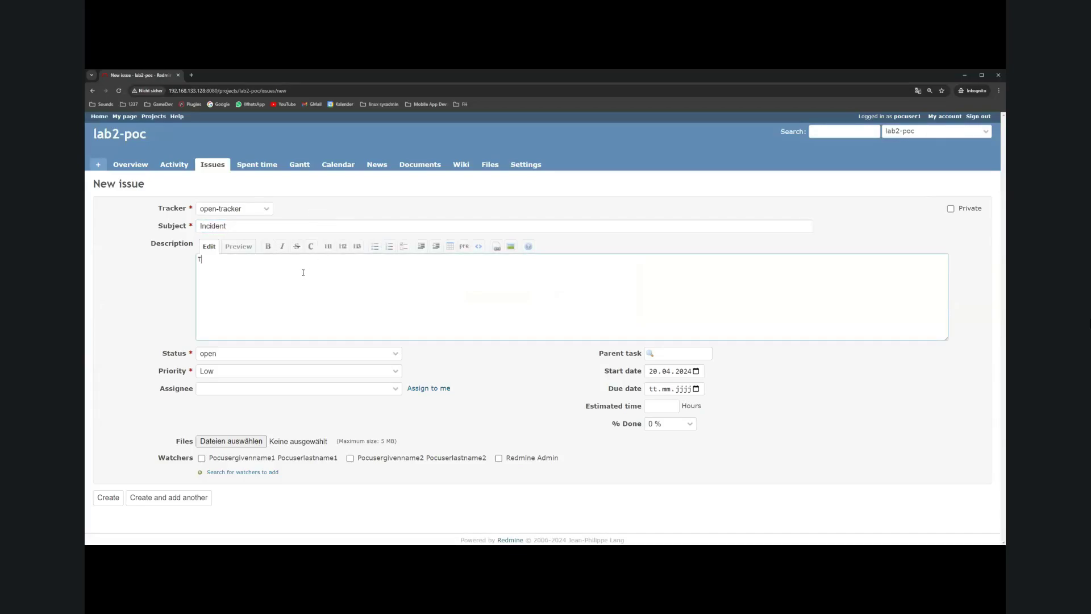
pyautogui.write('est Incident')
# Step: Keep status open, set priority Medium, create the issue, and return to Issues
pyautogui.click(158, 302)
pyautogui.click(226, 358)
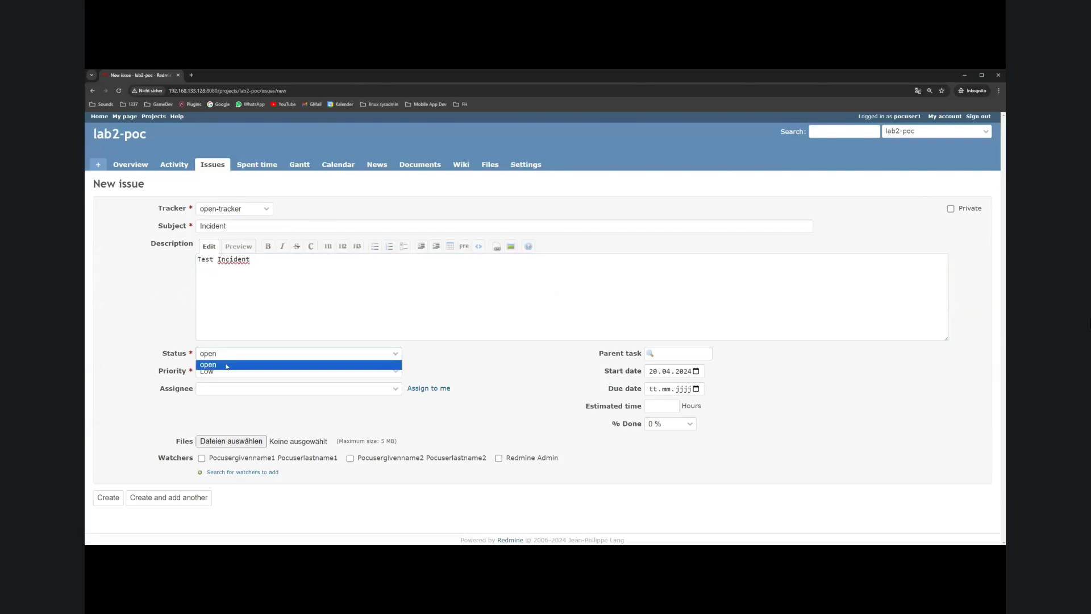
pyautogui.click(224, 366)
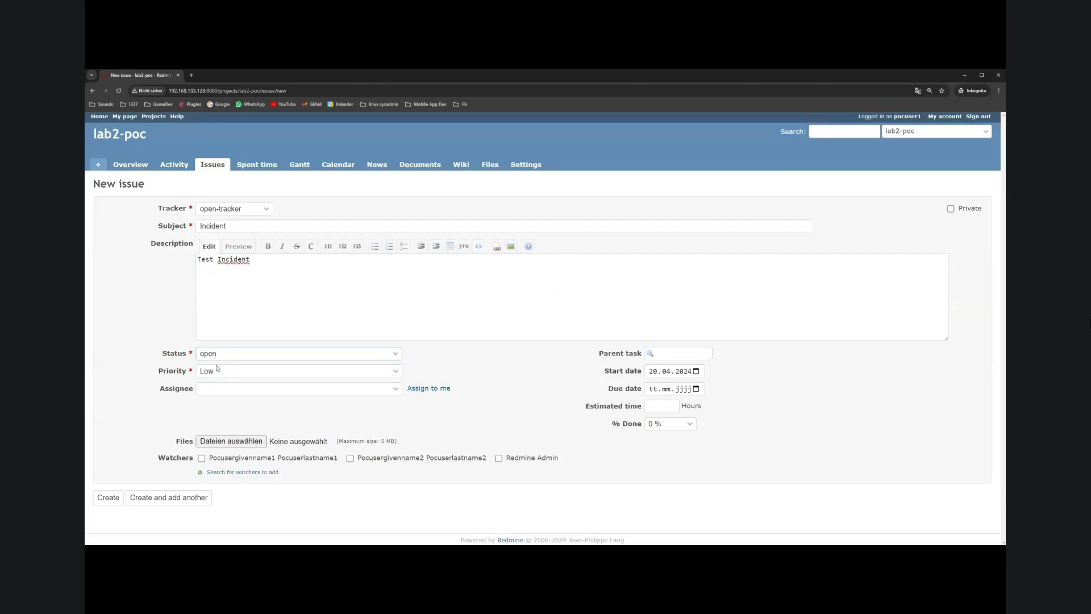
pyautogui.click(218, 374)
pyautogui.click(223, 391)
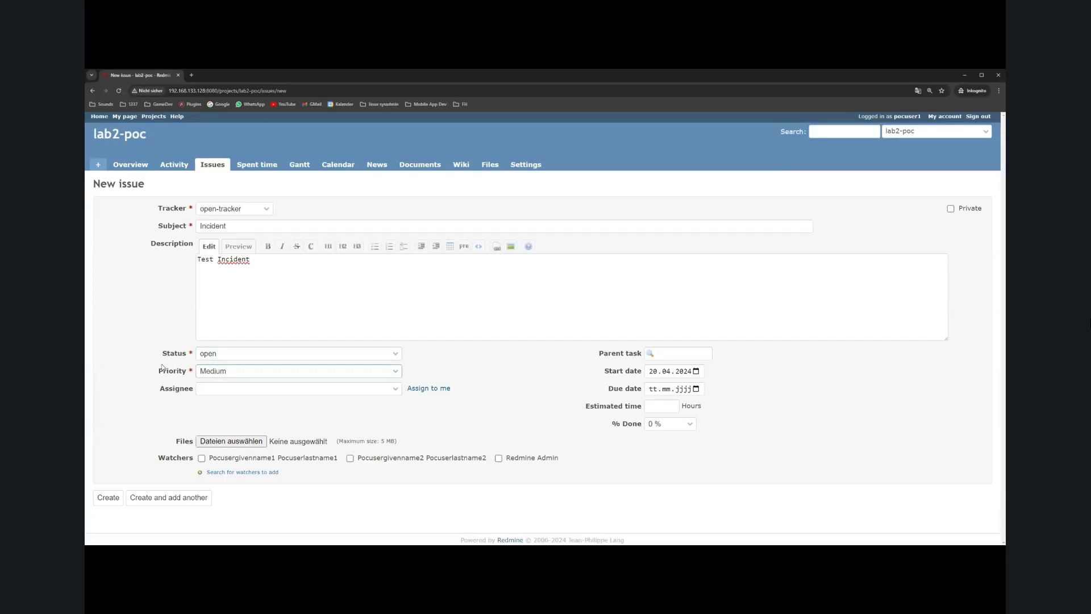
pyautogui.click(109, 499)
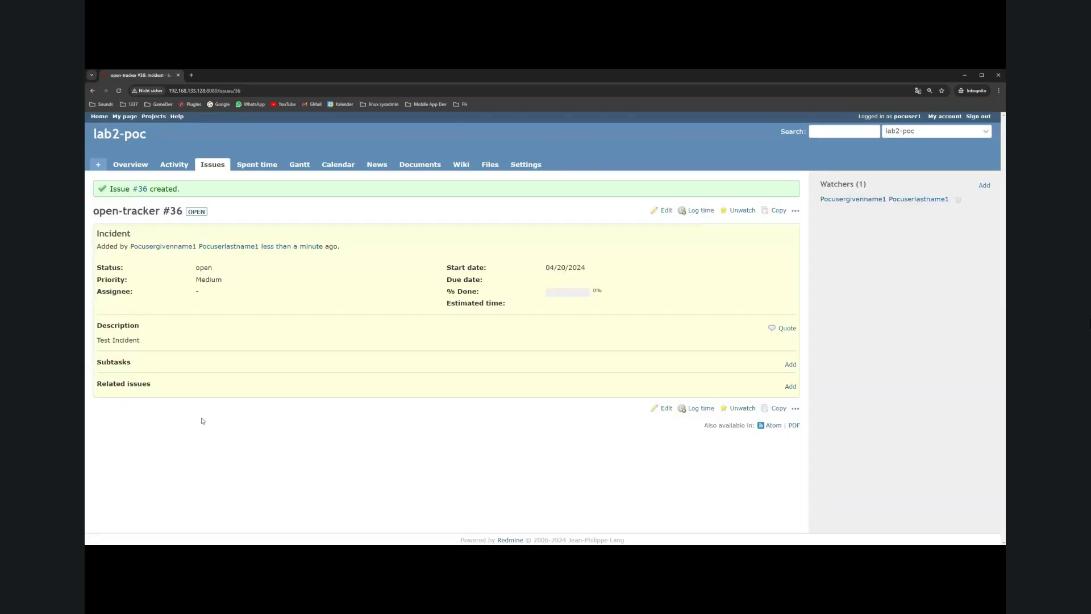
pyautogui.click(211, 164)
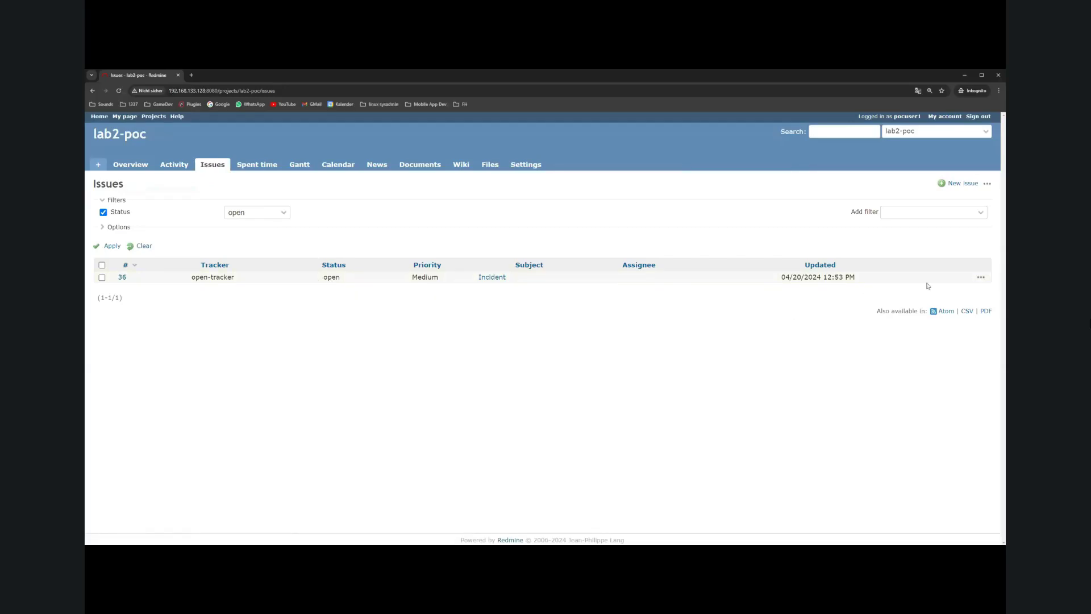
# Step: Assign issue 36 to the second test user, then sign out and open the login form
pyautogui.click(981, 276)
pyautogui.moveTo(955, 333)
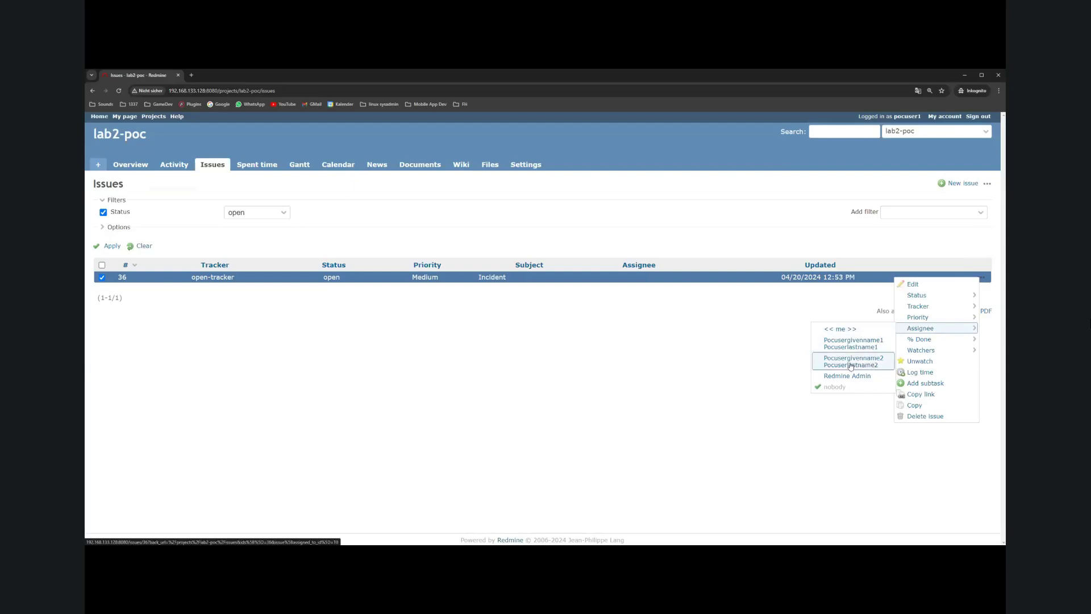
pyautogui.click(852, 362)
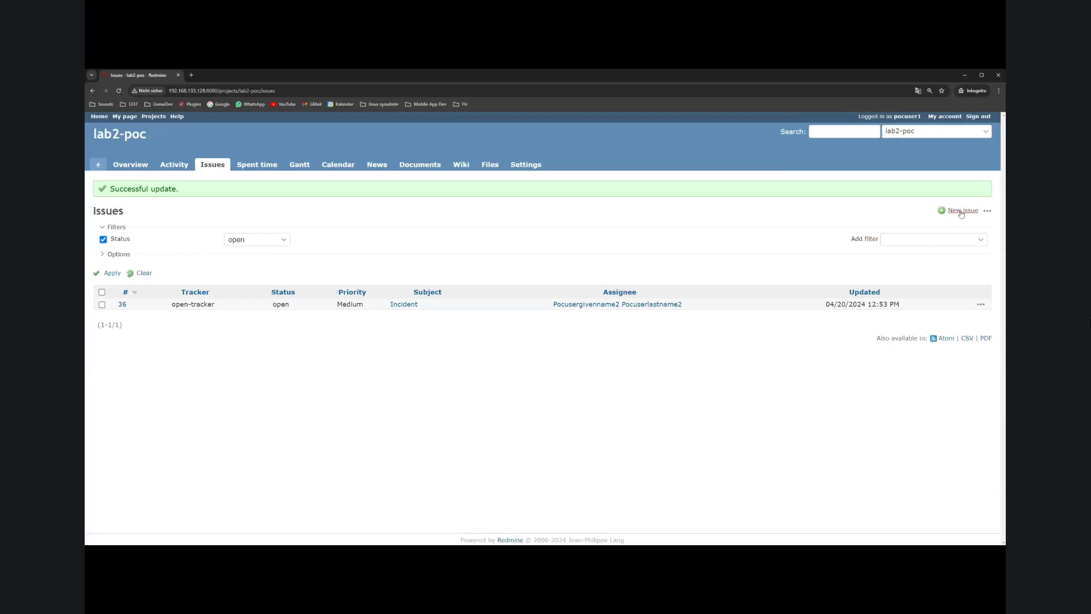
pyautogui.click(977, 117)
pyautogui.click(951, 116)
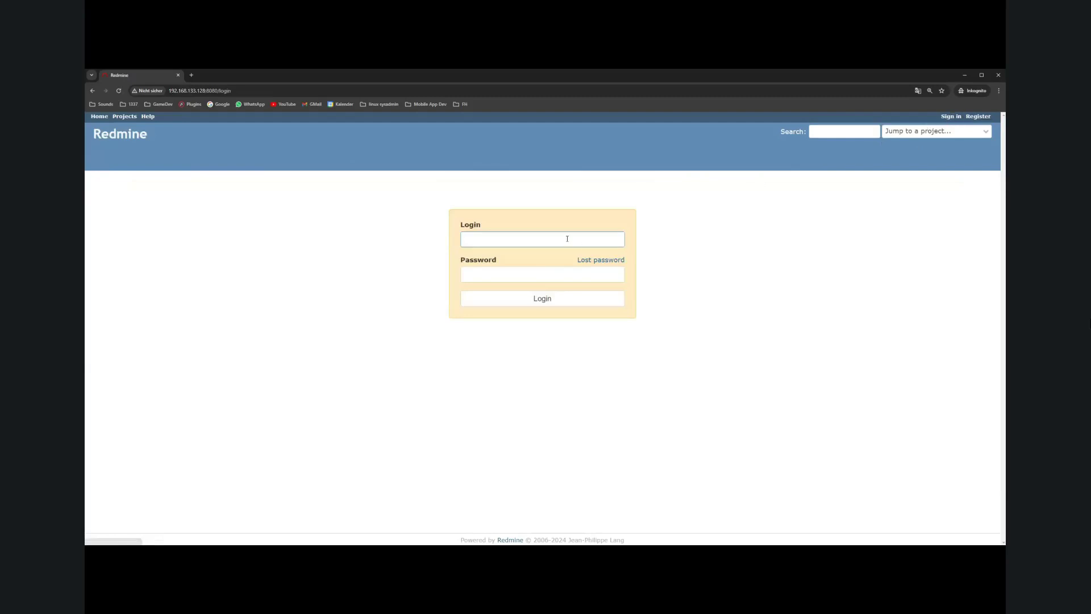
# Step: Sign in as pocuser2 and open the lab2-poc project's issue list
pyautogui.write('pocuser2')
pyautogui.press('Tab')
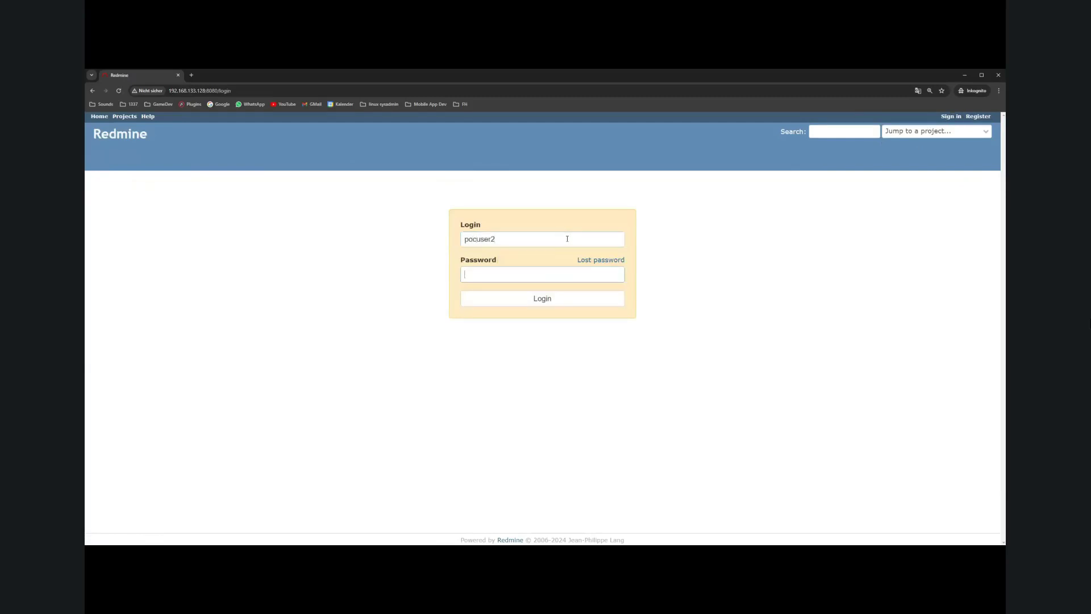
pyautogui.click(566, 305)
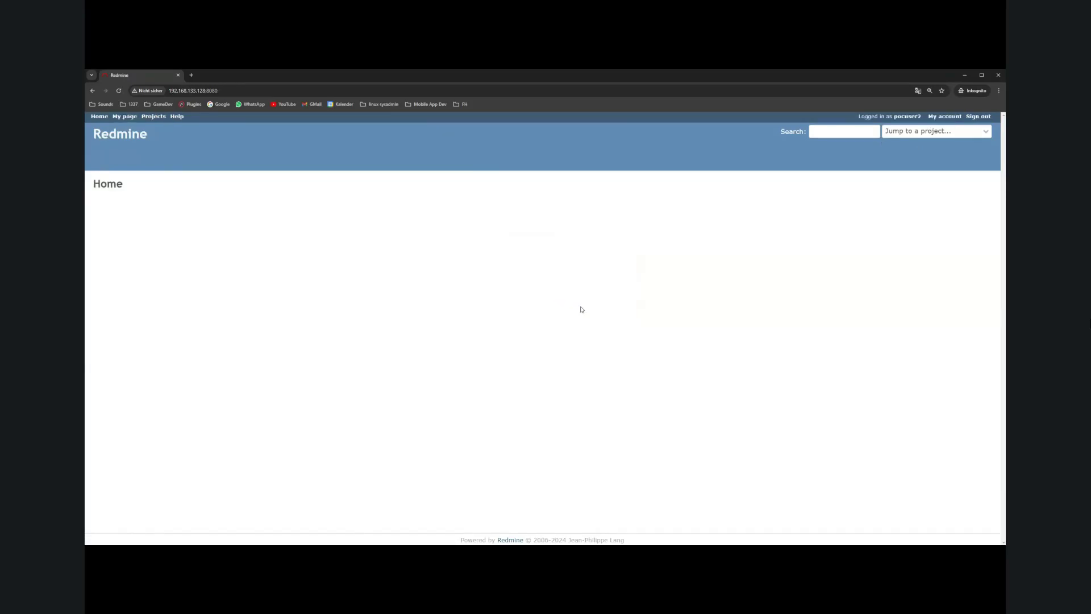
pyautogui.click(912, 135)
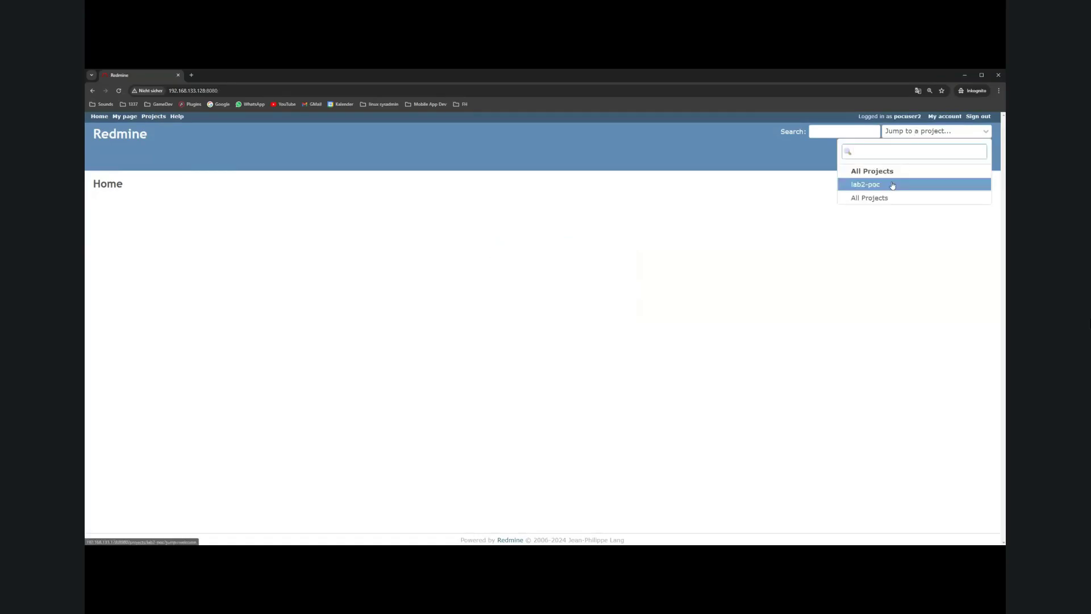
pyautogui.click(891, 183)
pyautogui.click(211, 166)
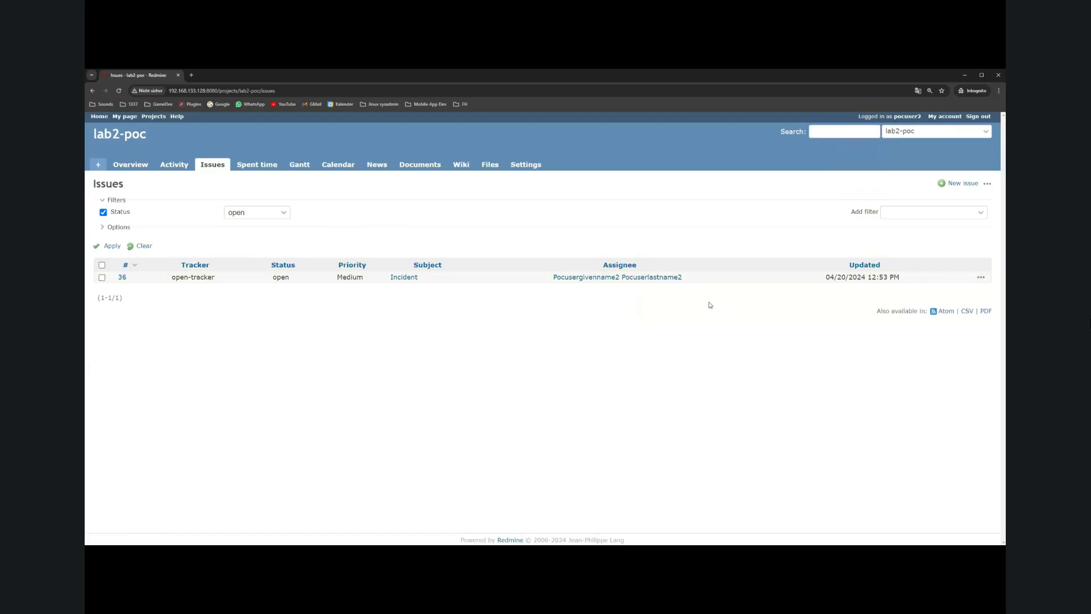
# Step: Change issue 36's status to in-progress and save
pyautogui.click(979, 278)
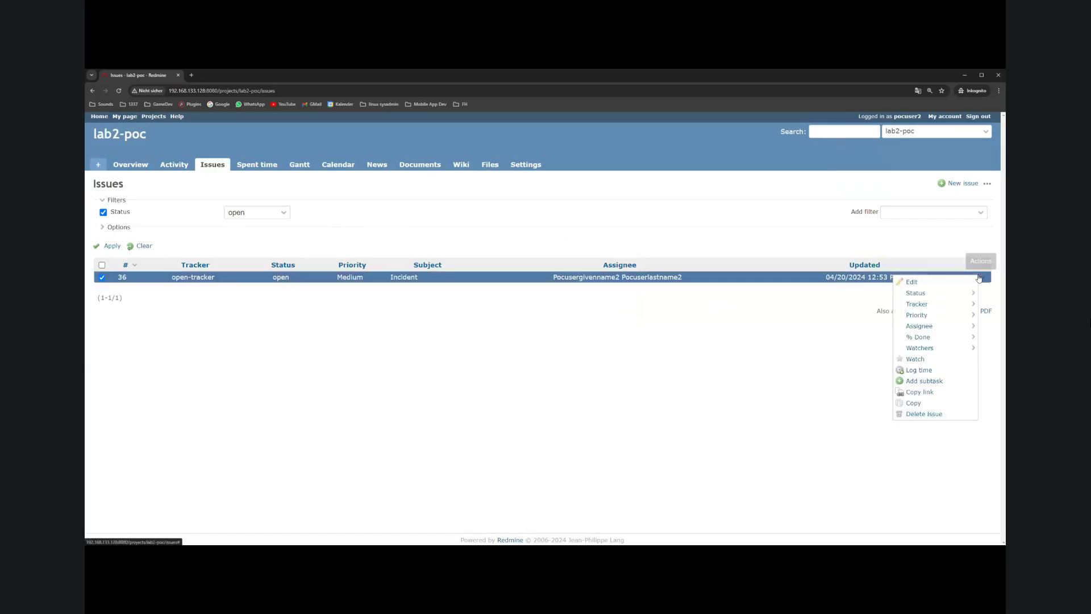
pyautogui.moveTo(941, 321)
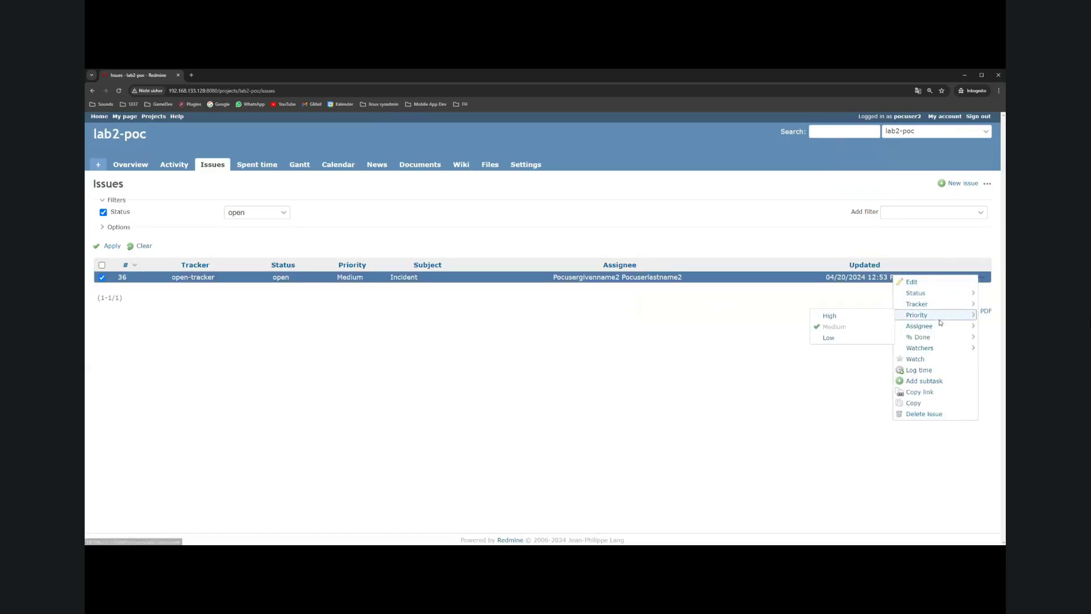
pyautogui.click(912, 283)
pyautogui.scroll(2, 608, 302)
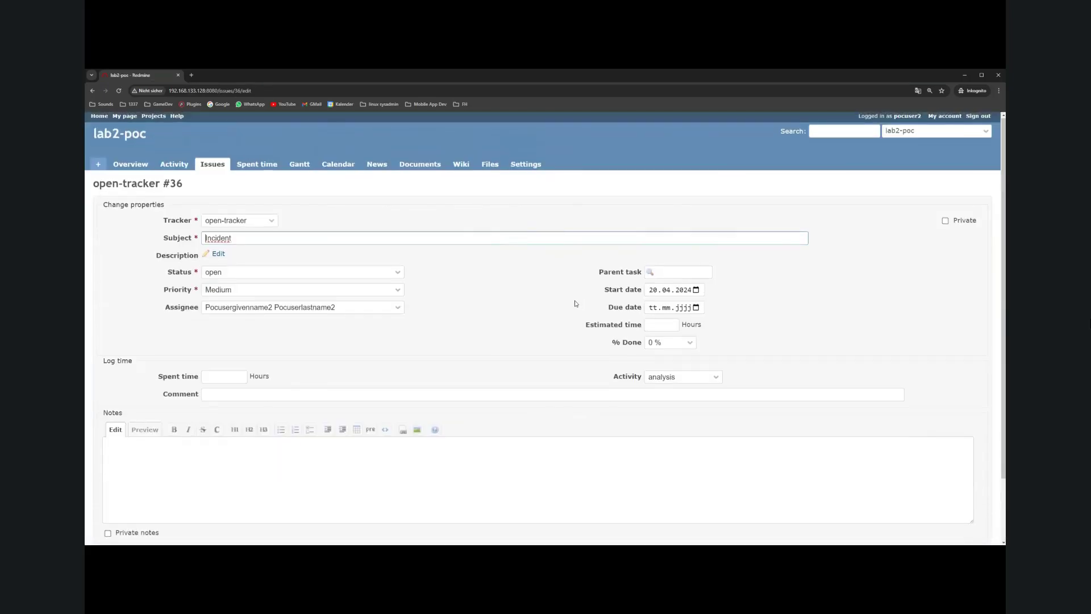
pyautogui.click(253, 272)
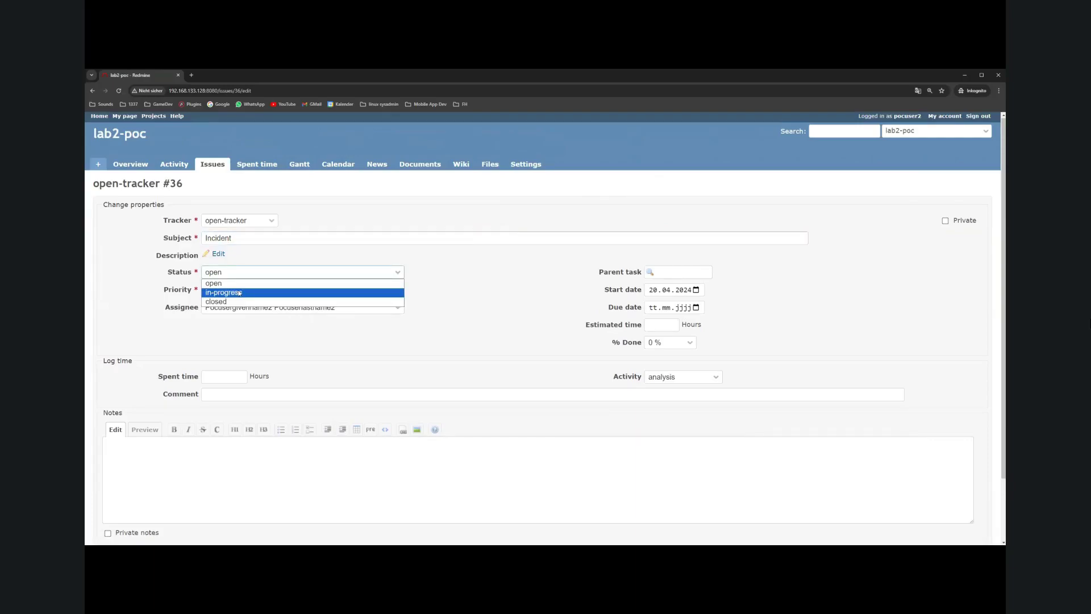
pyautogui.click(239, 293)
pyautogui.scroll(-2, 326, 312)
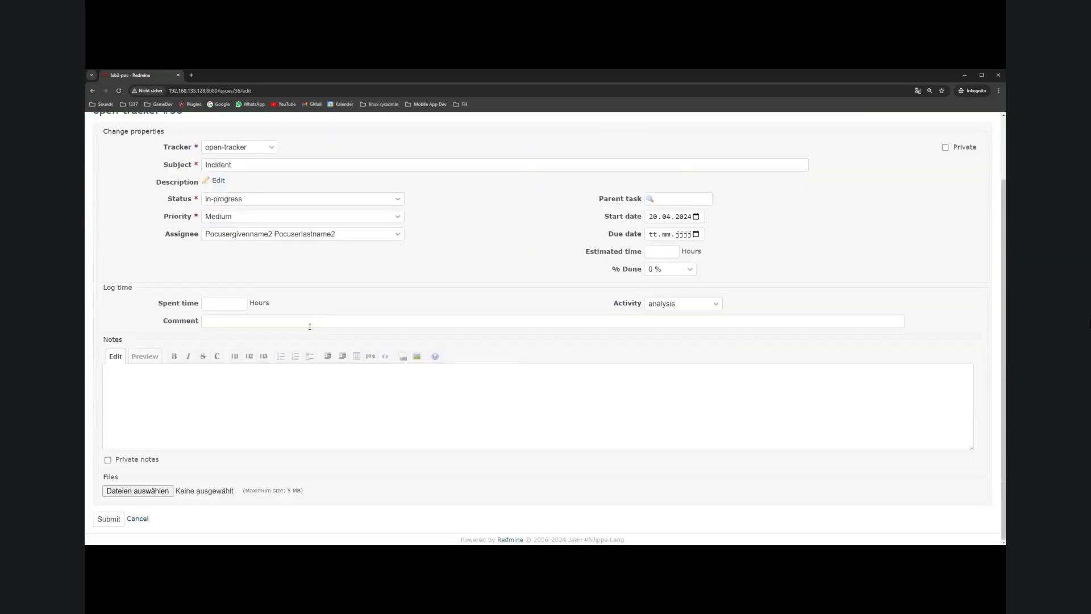
pyautogui.click(110, 519)
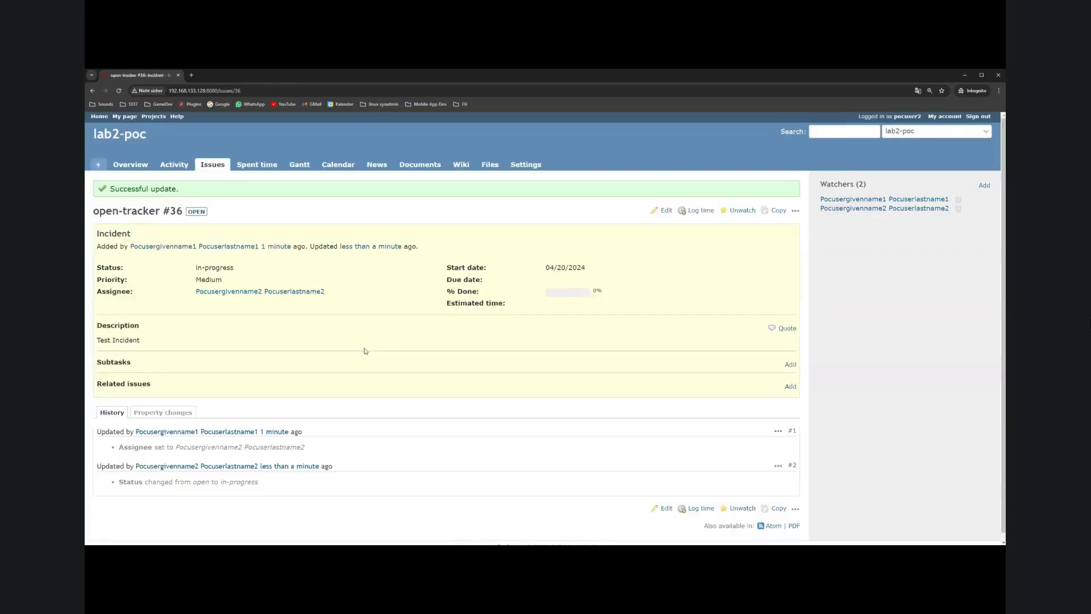
pyautogui.click(213, 165)
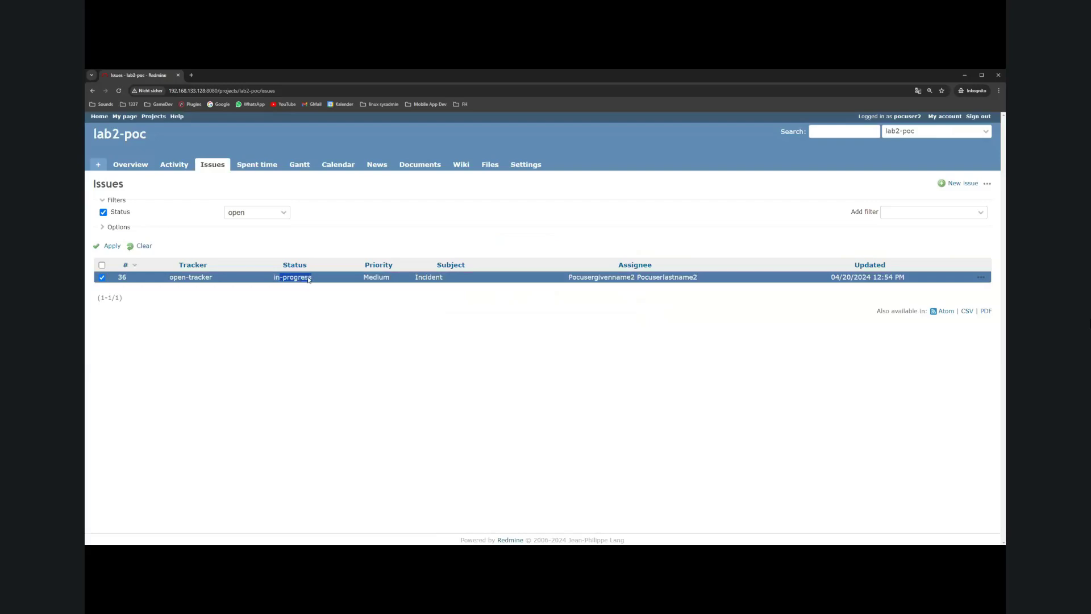
# Step: Close issue 36 with the note 'This is done' and tracker closed-tracker
pyautogui.click(981, 277)
pyautogui.moveTo(941, 296)
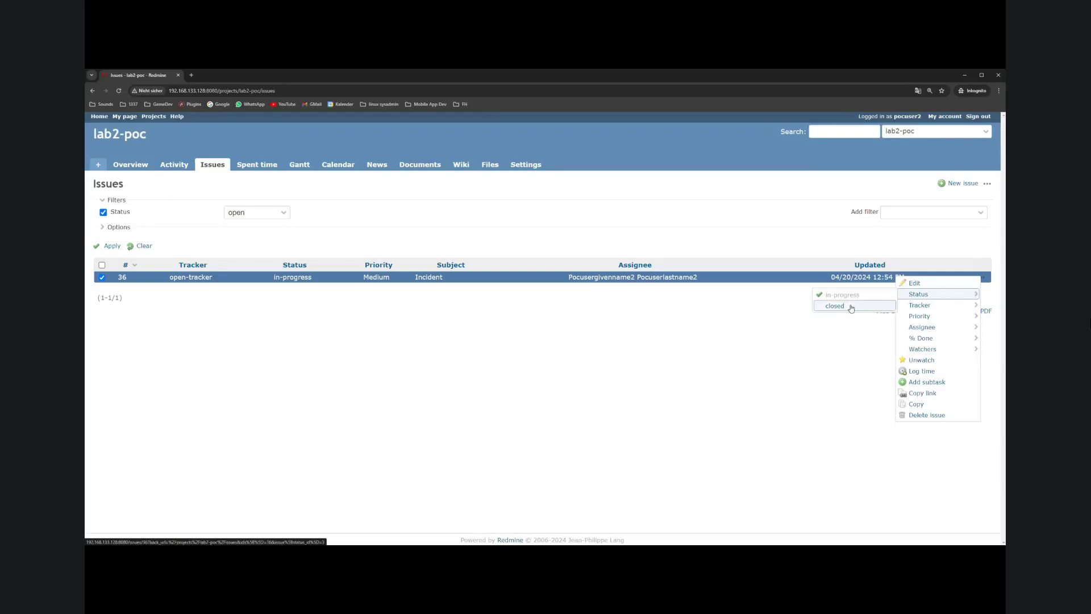
pyautogui.click(914, 283)
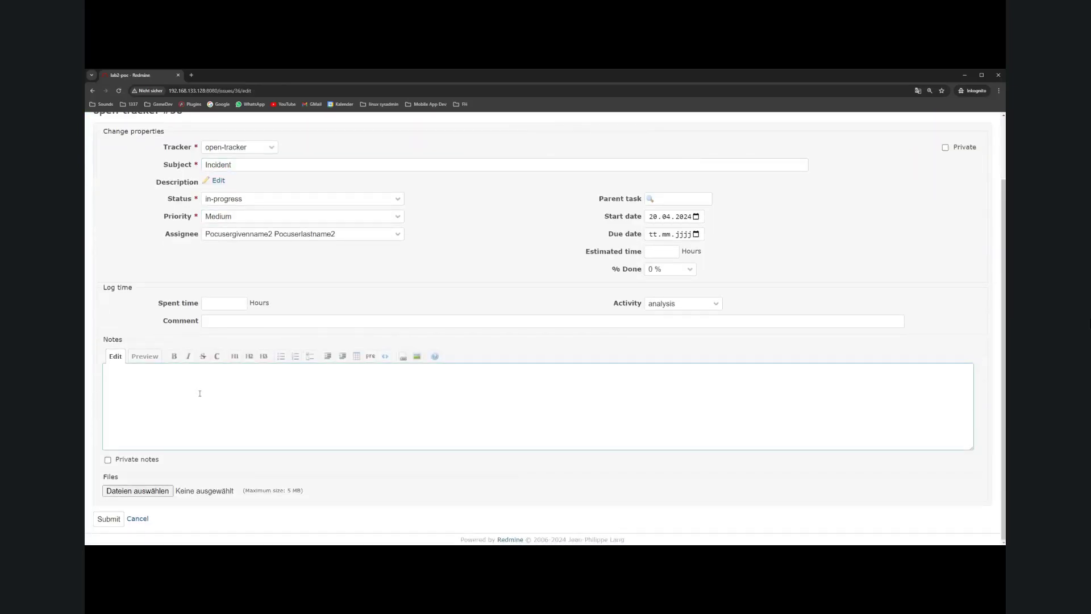
pyautogui.write('This is done')
pyautogui.scroll(2, 248, 261)
pyautogui.click(242, 276)
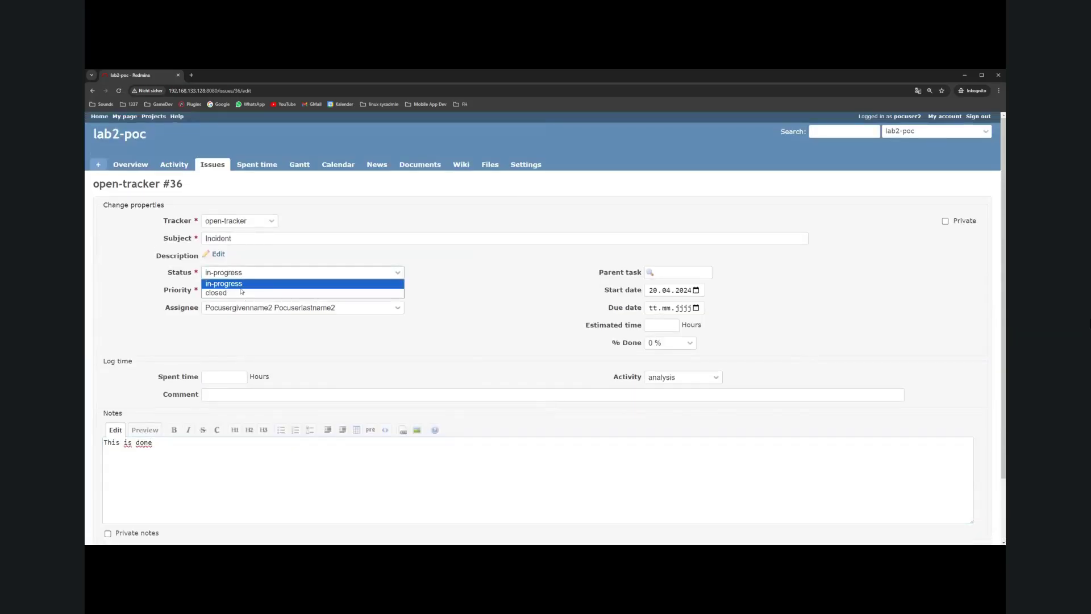
pyautogui.click(270, 292)
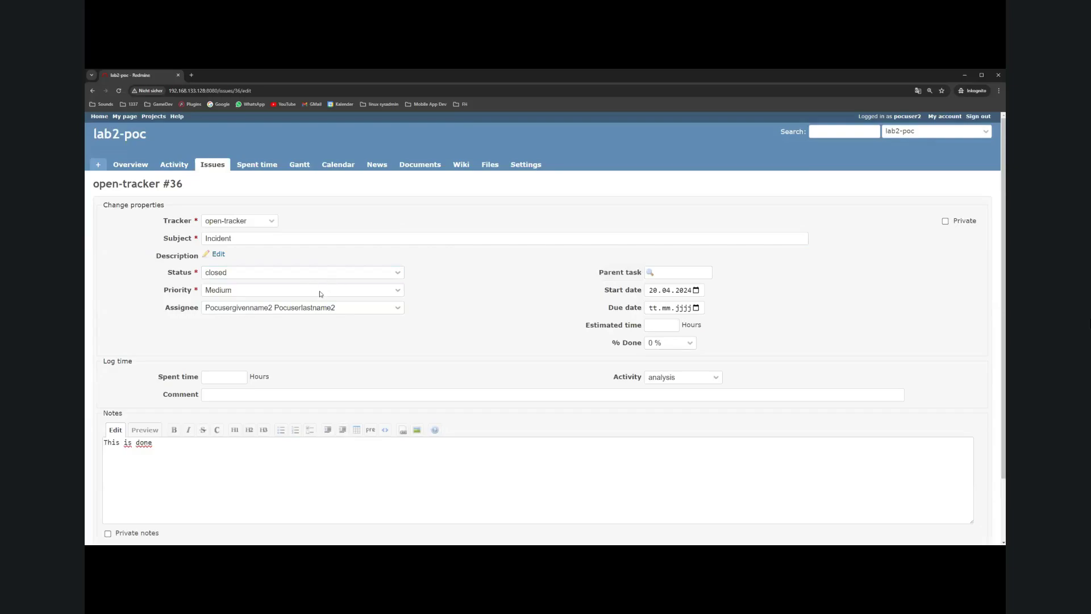
pyautogui.click(239, 221)
pyautogui.click(233, 237)
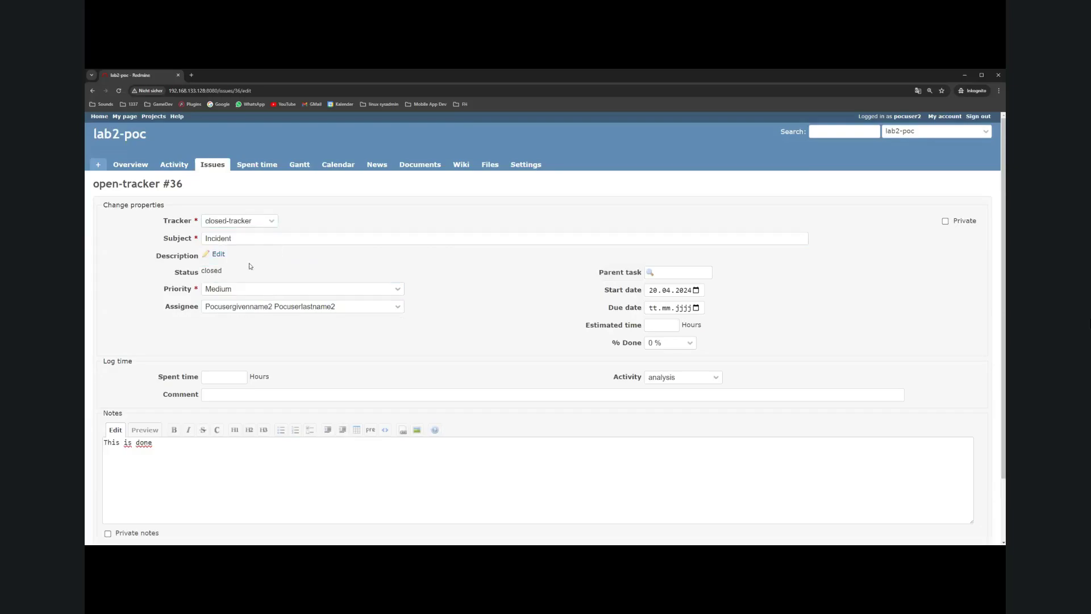
pyautogui.scroll(-2, 152, 505)
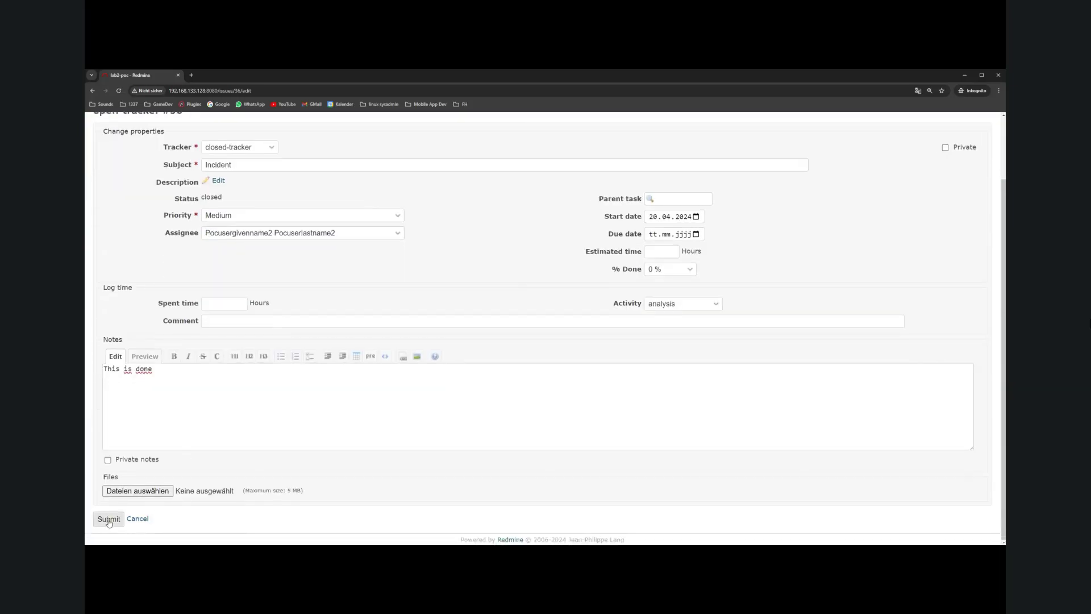
pyautogui.click(108, 520)
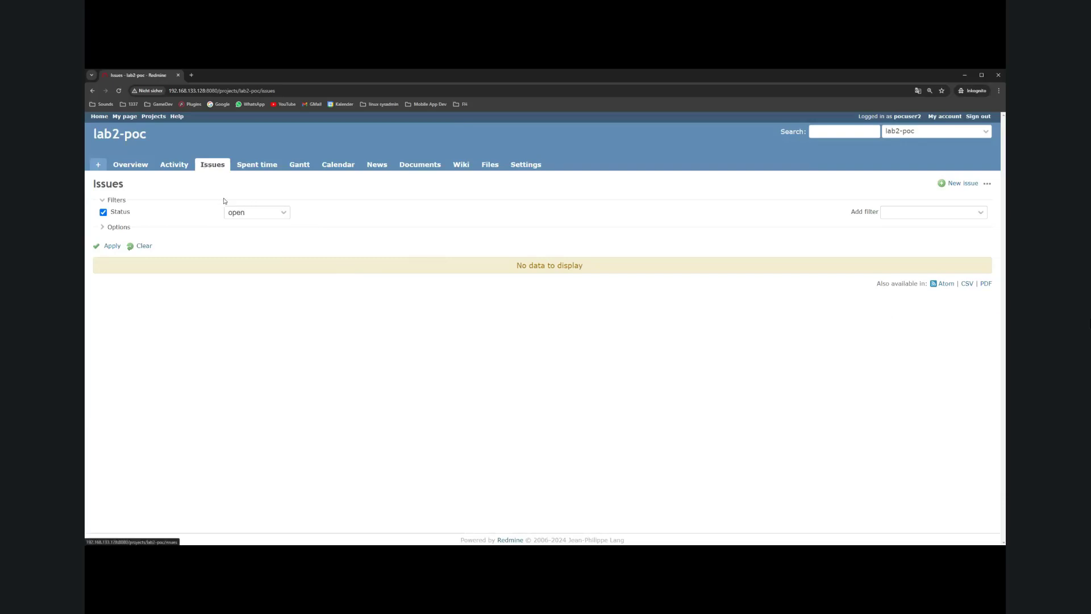
pyautogui.click(254, 213)
# Step: Filter lab2-poc's issues to closed, confirm issue 36 is listed, and sign out
pyautogui.click(254, 278)
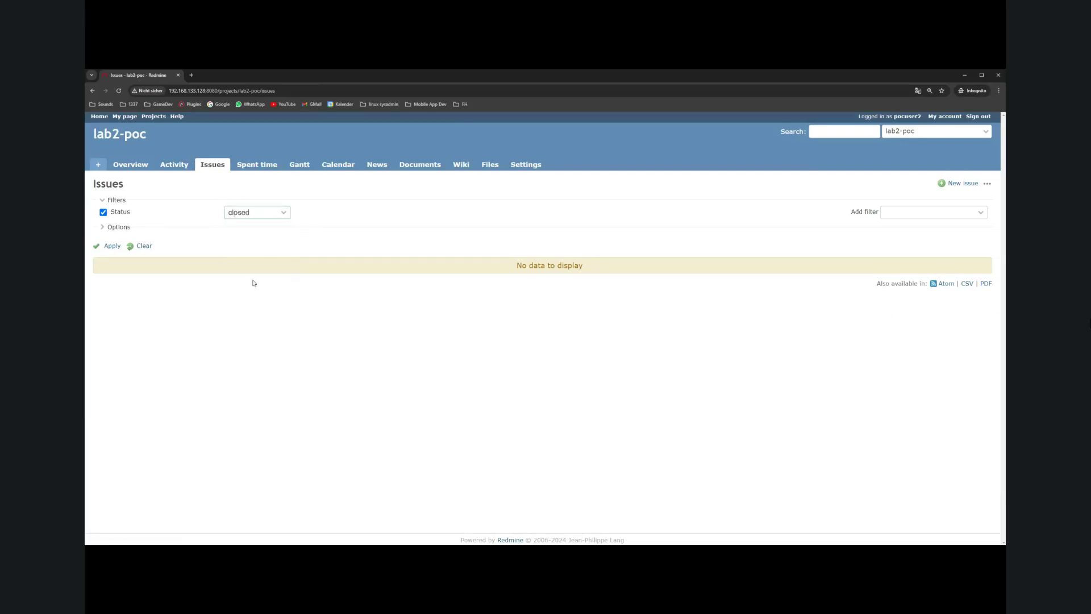
pyautogui.click(111, 246)
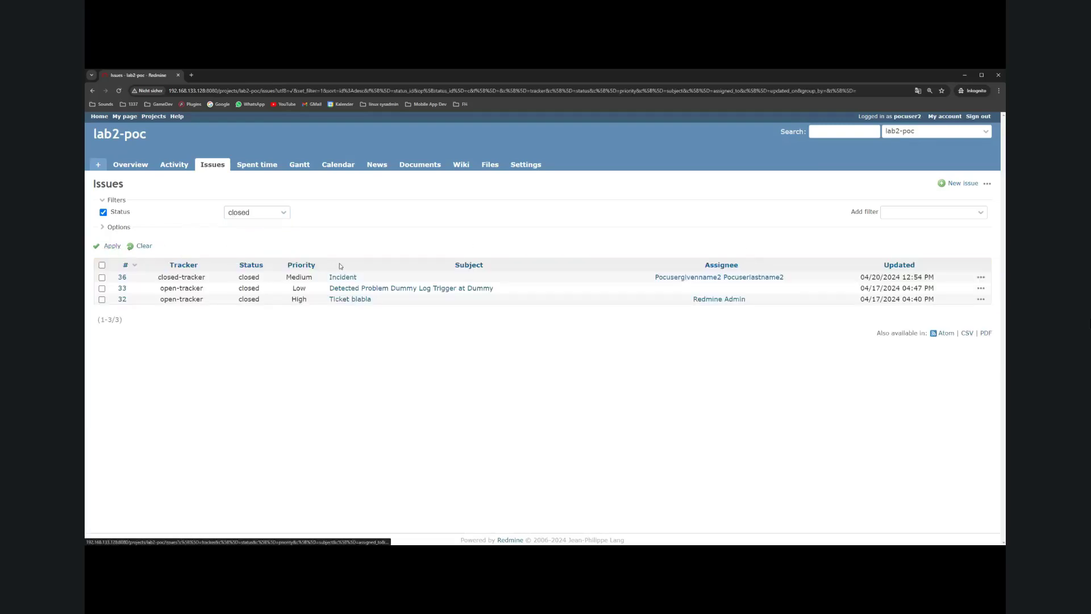
pyautogui.moveTo(363, 277); pyautogui.dragTo(132, 279)
pyautogui.click(132, 279)
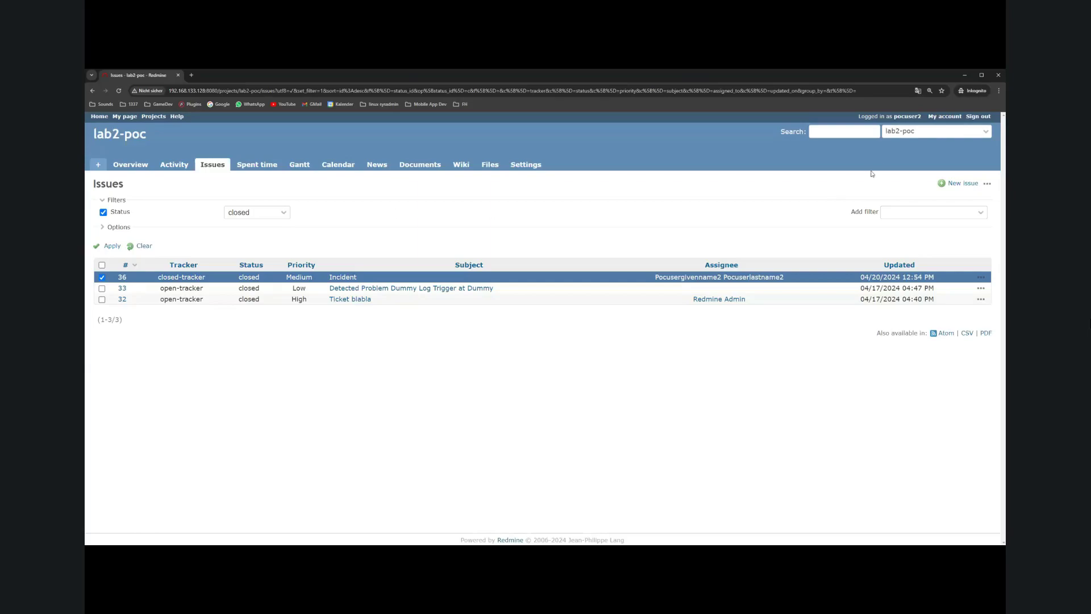
pyautogui.click(974, 117)
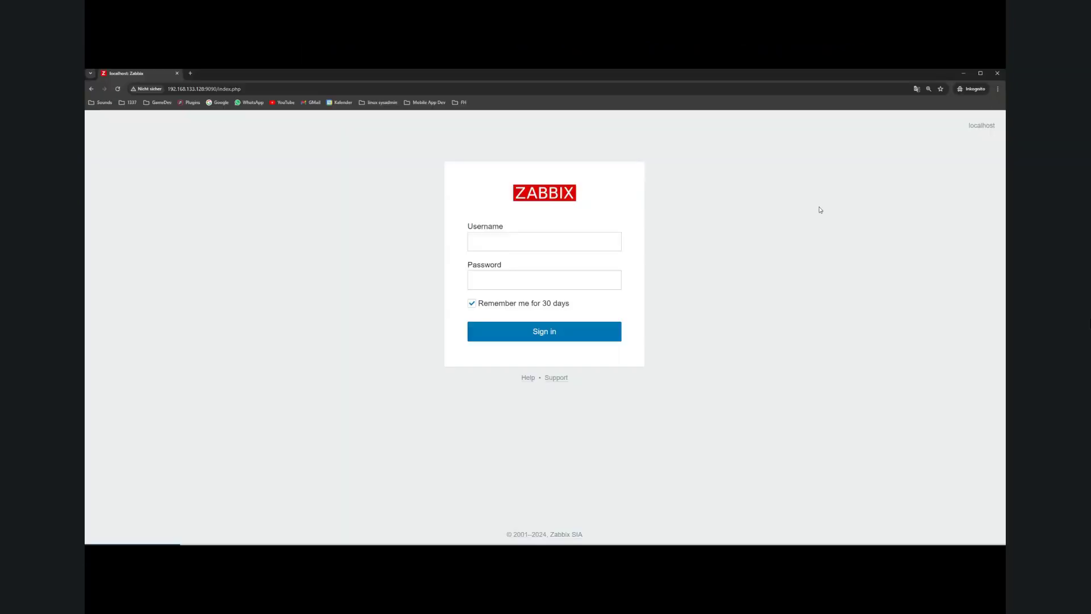
# Step: Enter username pocuser1 and the account password in the Zabbix sign-in form
pyautogui.click(574, 240)
pyautogui.click(723, 216)
pyautogui.click(601, 241)
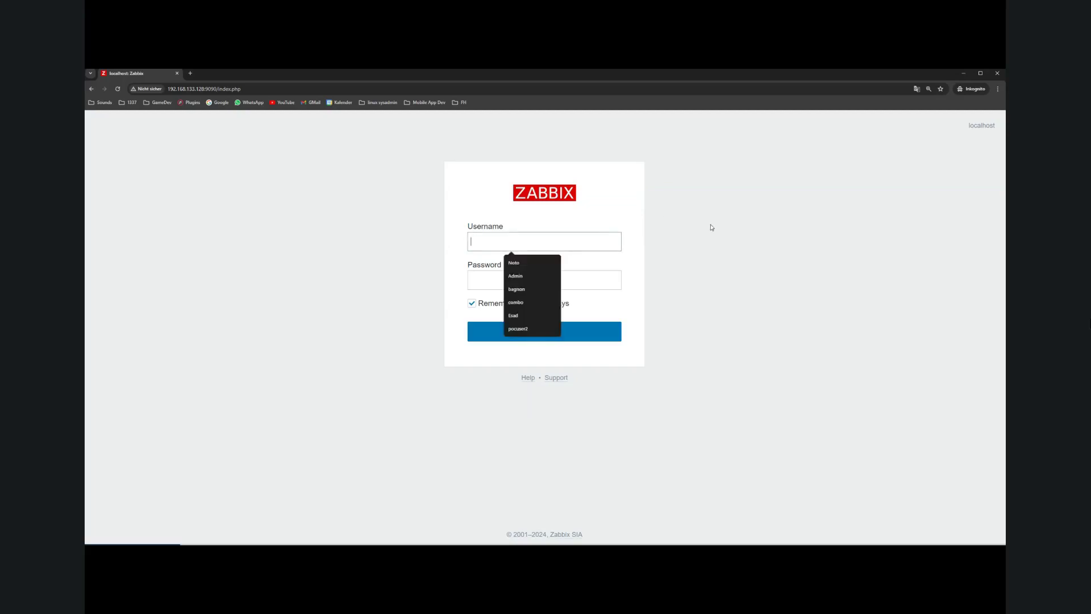
pyautogui.write('po')
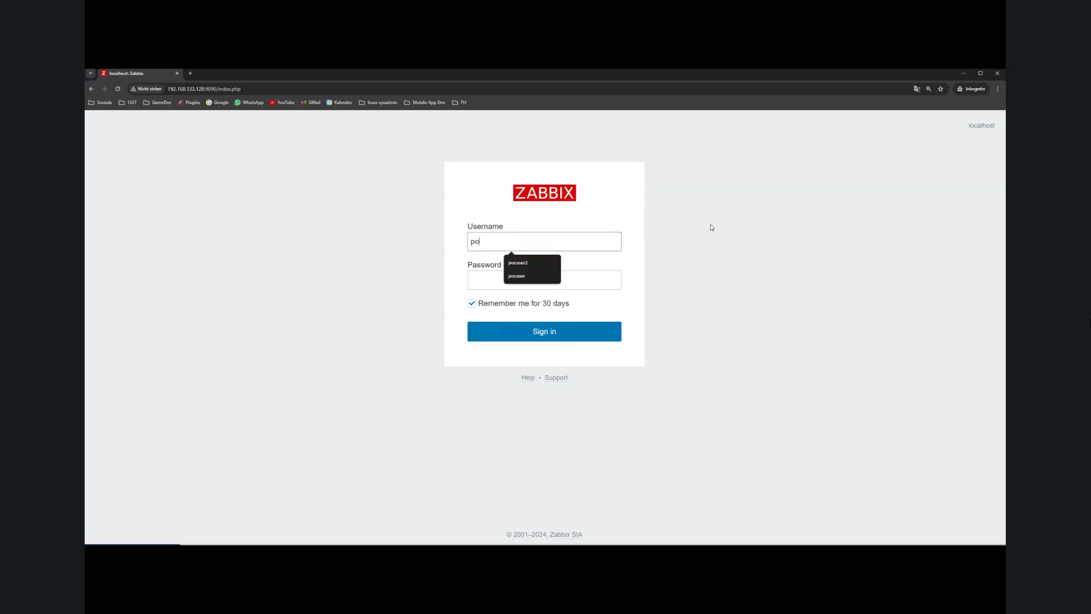
pyautogui.write('cuser1')
pyautogui.press('Tab')
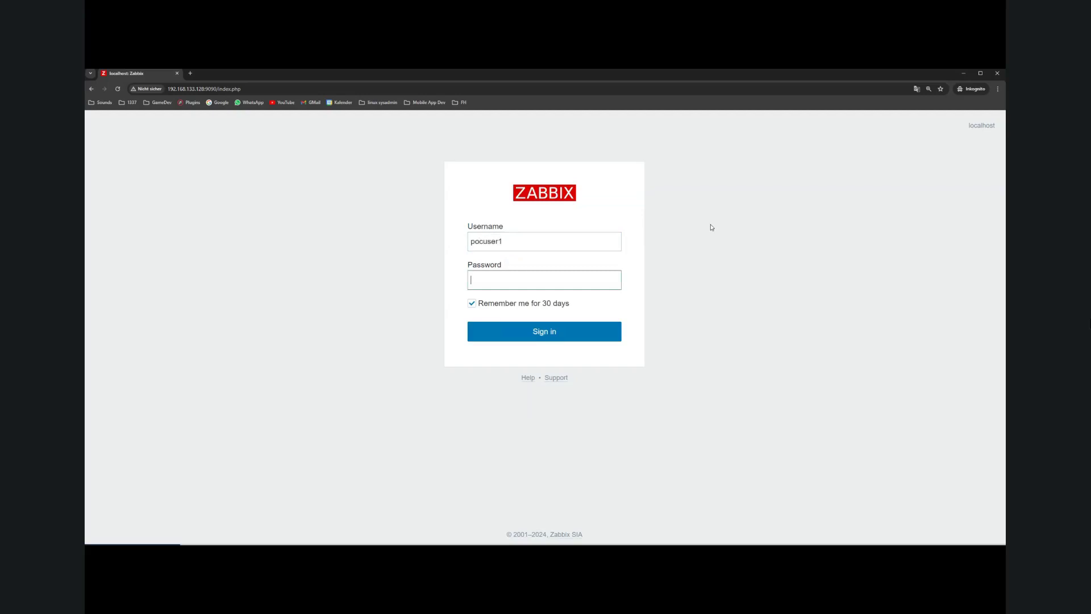
pyautogui.write('********')
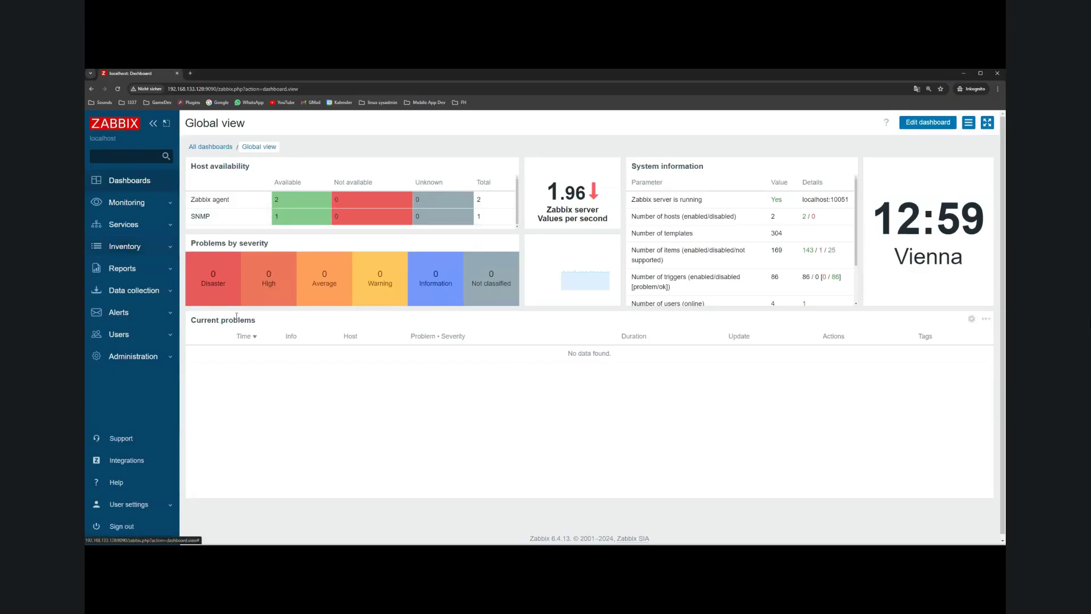
# Step: Open Monitoring > Problems, then bring the Ubuntu VM terminal window forward
pyautogui.click(167, 204)
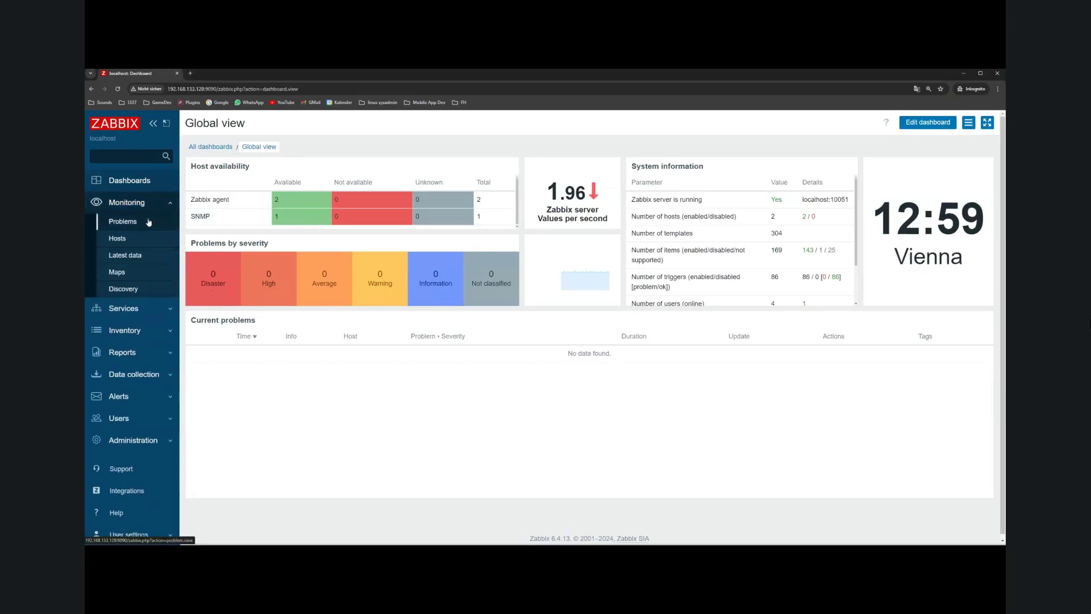
pyautogui.click(147, 222)
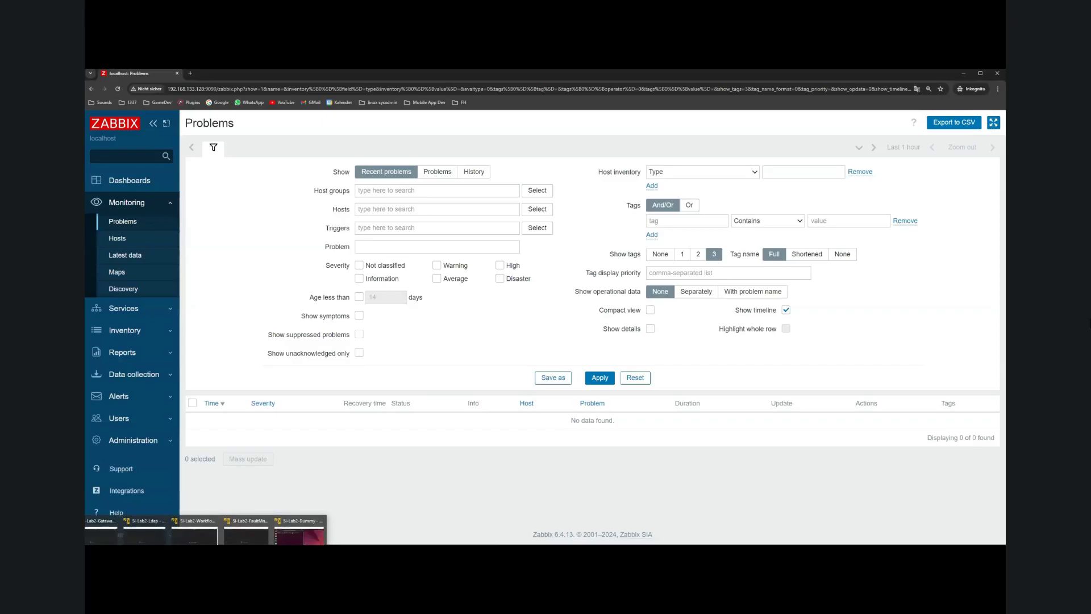
pyautogui.click(279, 526)
pyautogui.moveTo(532, 177); pyautogui.dragTo(599, 166)
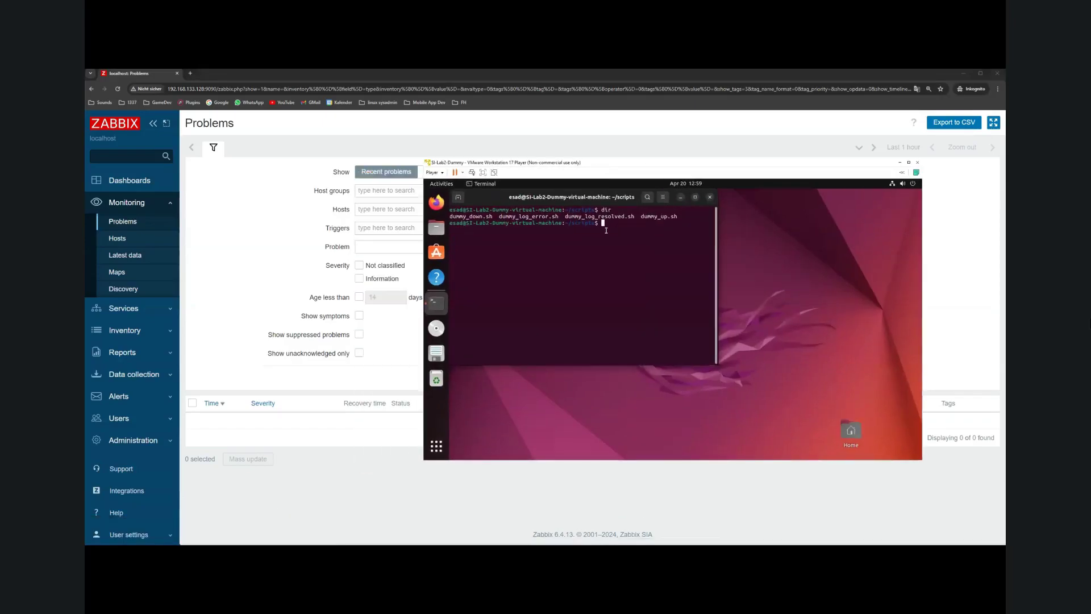
# Step: Run sudo ./dummy_down.sh in the Ubuntu VM terminal and bring the Zabbix Problems page back
pyautogui.write('sudo ./dummy_down.sh')
pyautogui.press('Return')
pyautogui.press('Return')
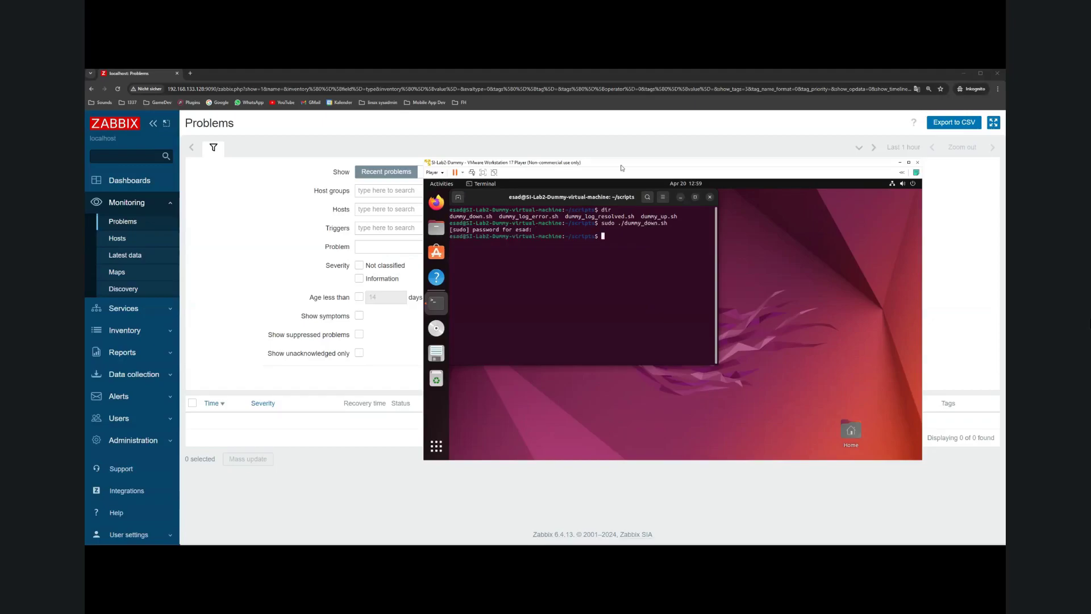
pyautogui.moveTo(619, 161); pyautogui.dragTo(614, 157)
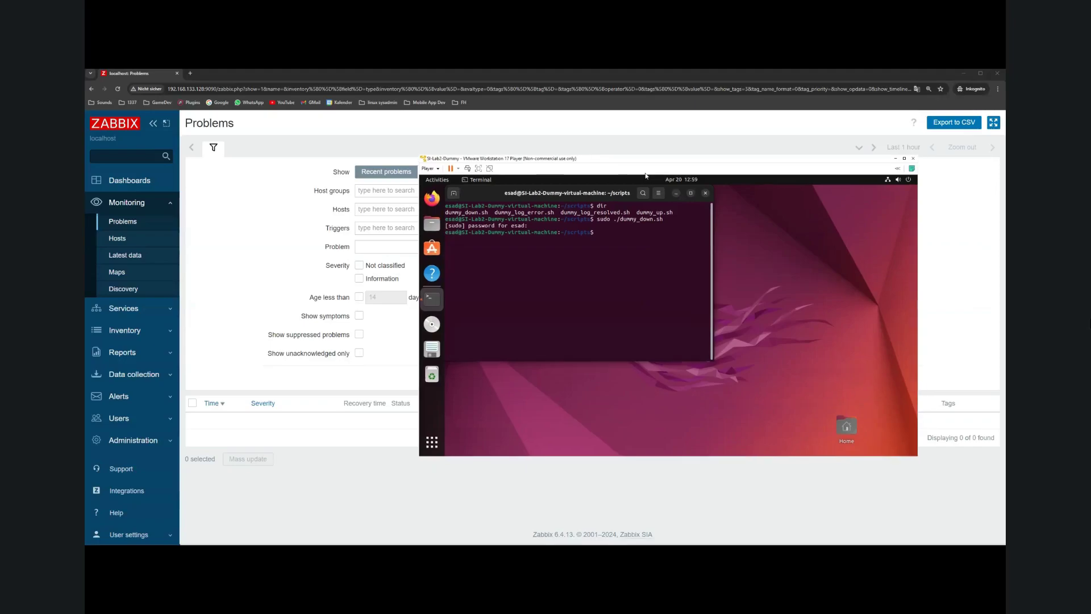
pyautogui.click(605, 147)
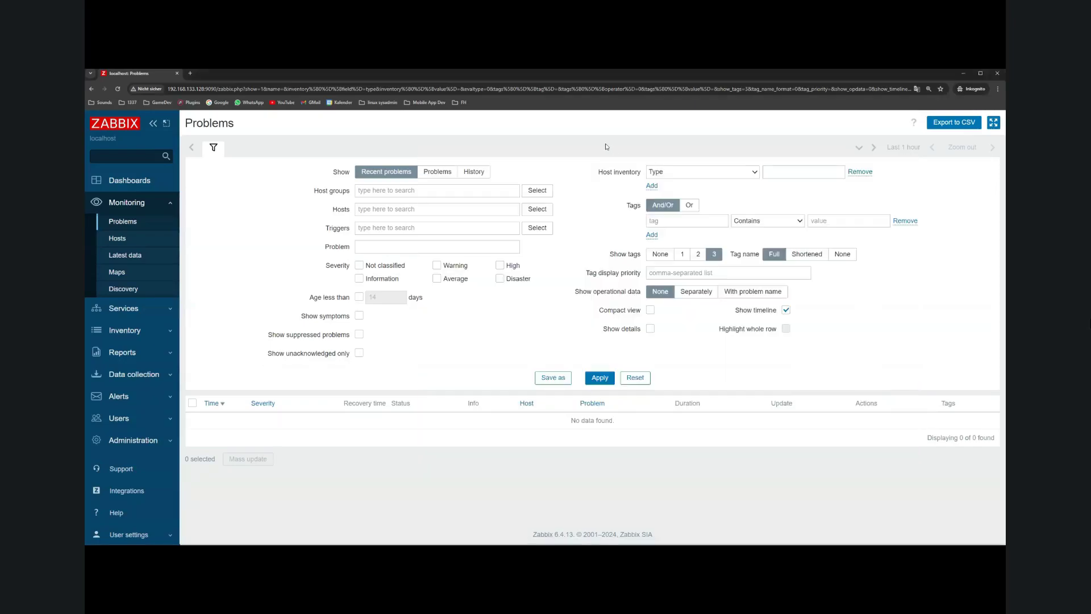
# Step: Reload the Problems page and inspect the new SNMP Trap Dummy Trigger problem's description
pyautogui.rightClick(605, 146)
pyautogui.click(643, 172)
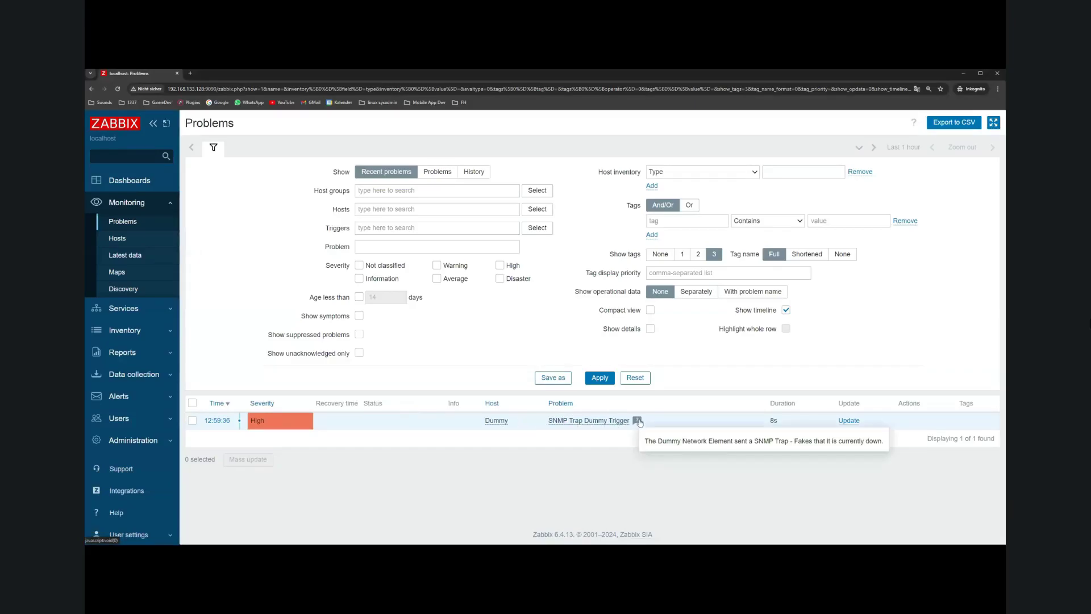
pyautogui.click(609, 422)
pyautogui.click(640, 422)
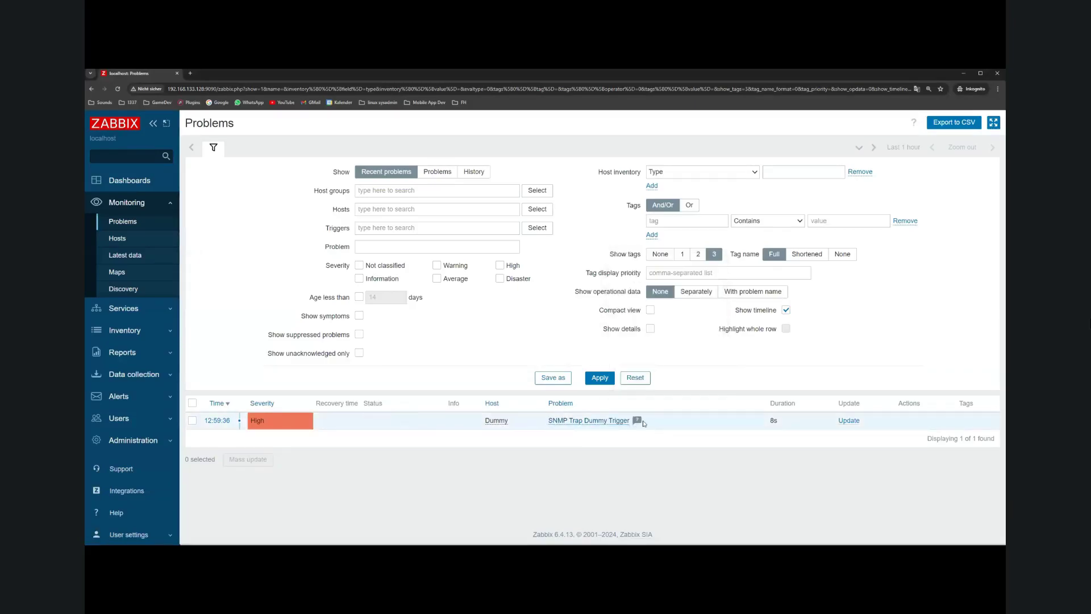
pyautogui.click(640, 422)
pyautogui.moveTo(664, 441); pyautogui.dragTo(890, 443)
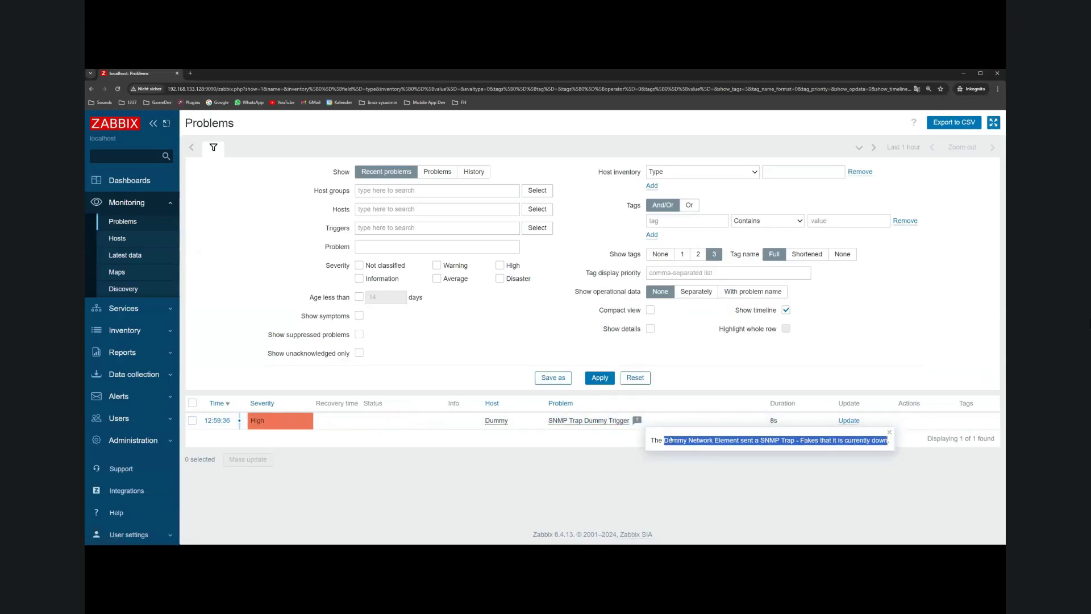
pyautogui.moveTo(651, 441); pyautogui.dragTo(859, 441)
pyautogui.click(652, 460)
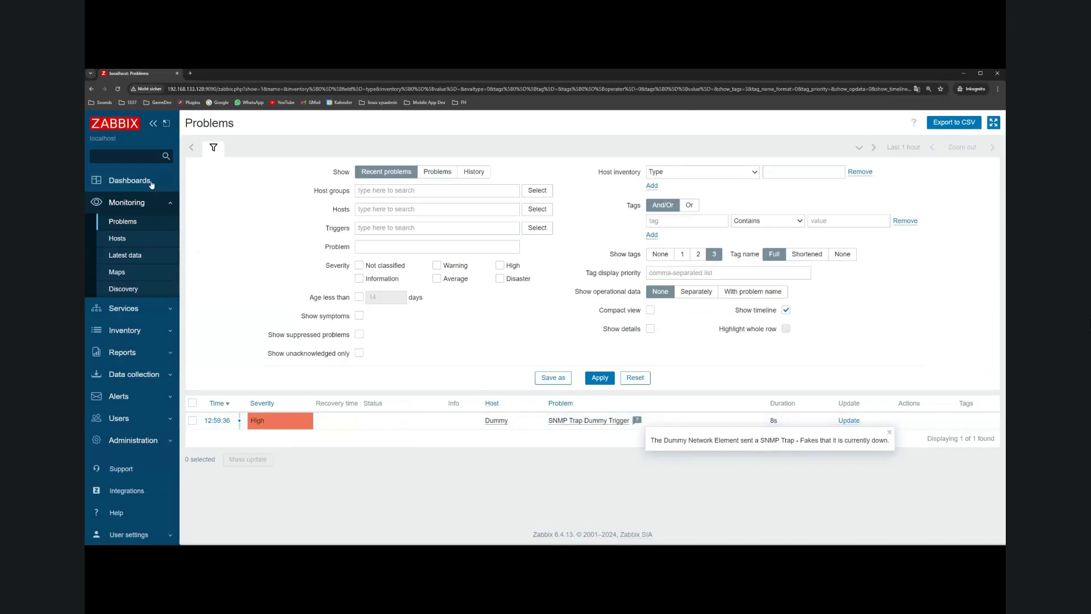
# Step: Go via Dashboards back to Monitoring > Problems and open the Dummy problem's Update form
pyautogui.click(96, 179)
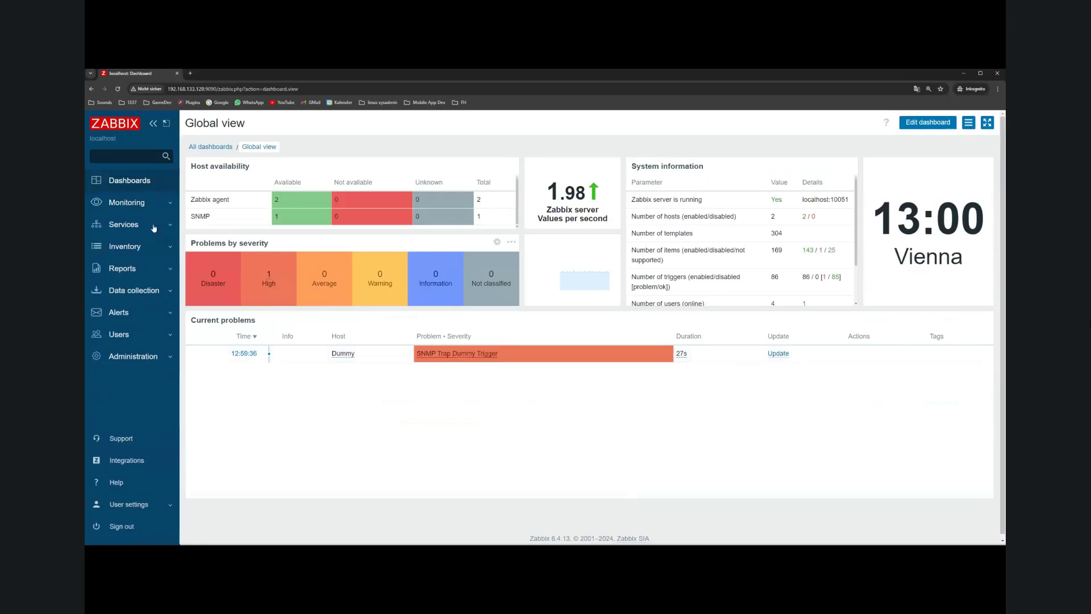
pyautogui.click(126, 203)
pyautogui.click(123, 221)
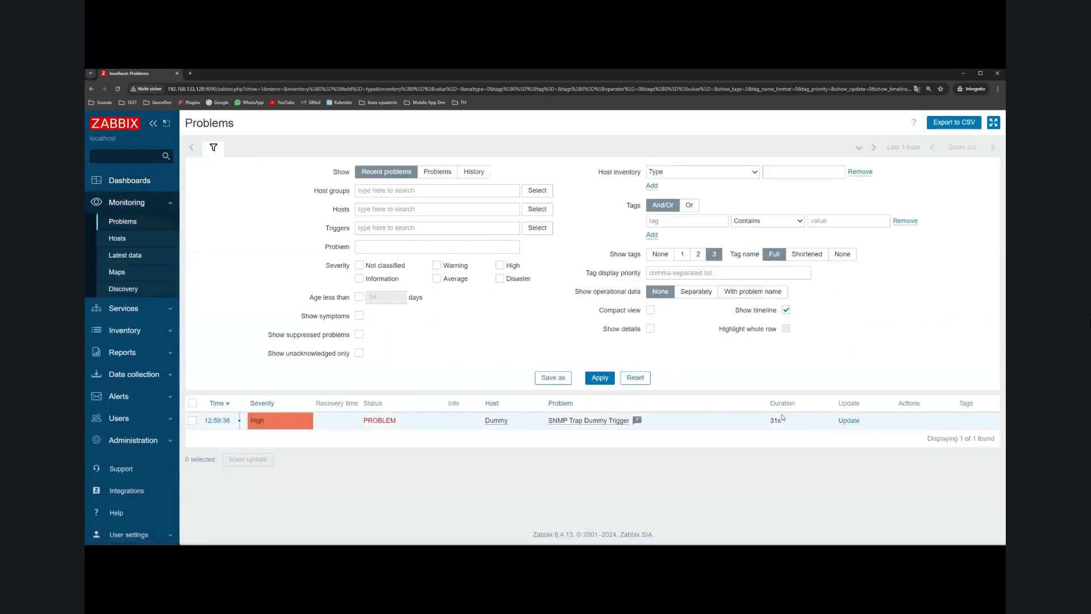
pyautogui.click(849, 420)
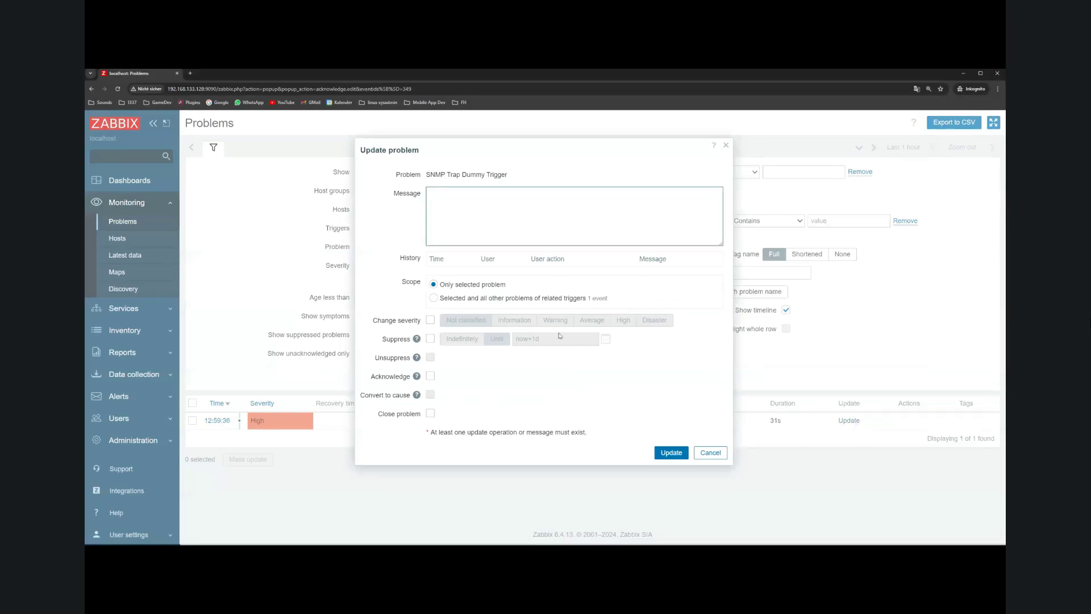
# Step: Acknowledge the SNMP Trap Dummy Trigger problem with the message 'Comment'
pyautogui.click(431, 375)
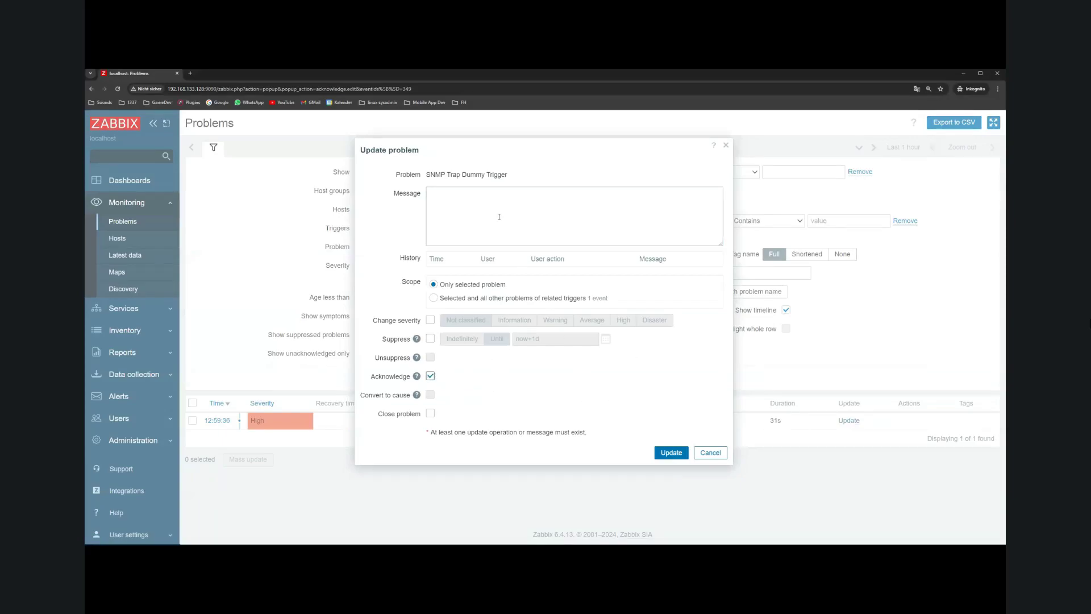
pyautogui.click(499, 217)
pyautogui.write('Comment')
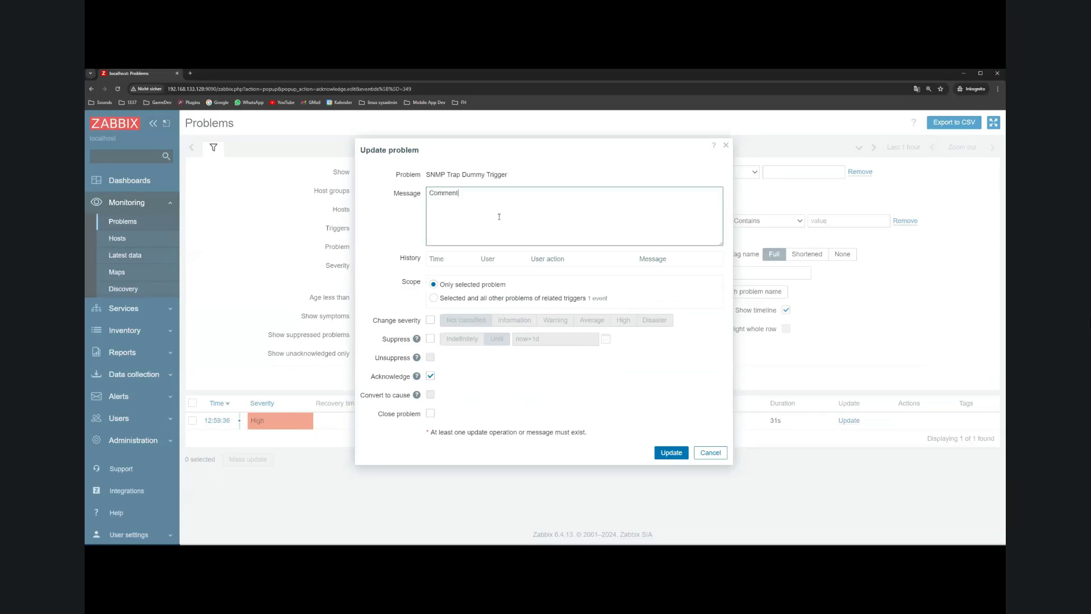
pyautogui.click(684, 453)
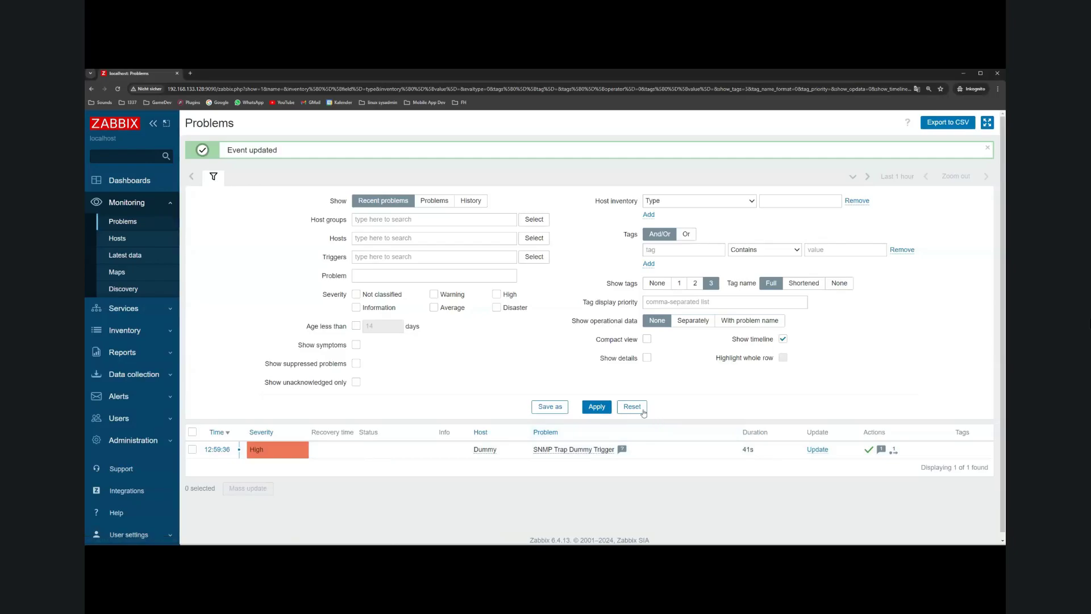
# Step: Open a new browser tab and copy the Zabbix server address
pyautogui.click(190, 73)
pyautogui.click(143, 73)
pyautogui.moveTo(168, 89); pyautogui.dragTo(215, 90)
pyautogui.hotkey('ctrl', 'c')
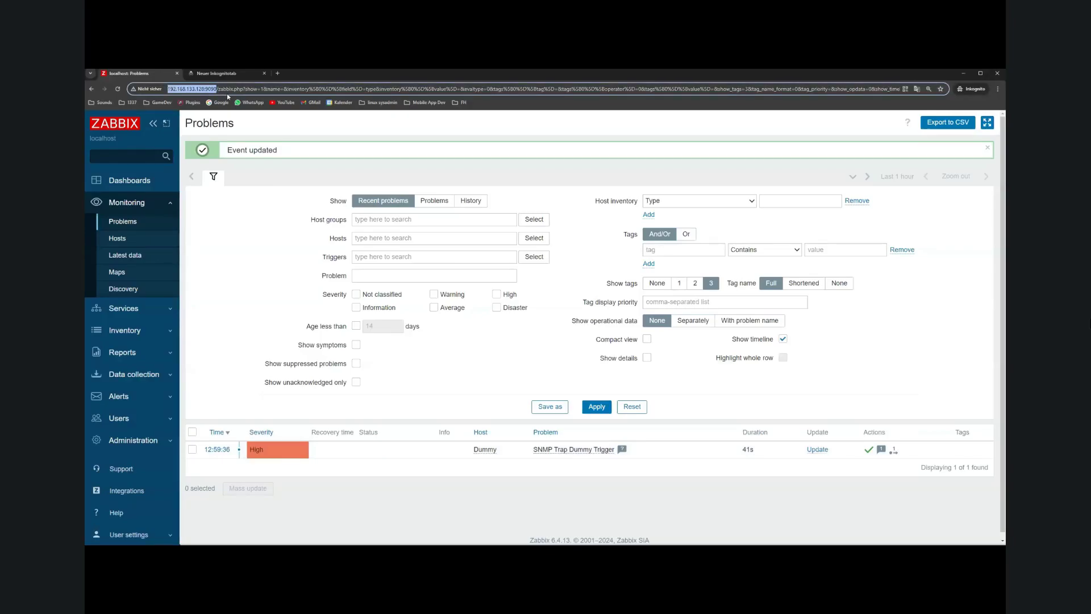
# Step: Open the Dummy Network Element page on port 6060 and run dummy_down.sh
pyautogui.click(218, 73)
pyautogui.hotkey('ctrl', 'v')
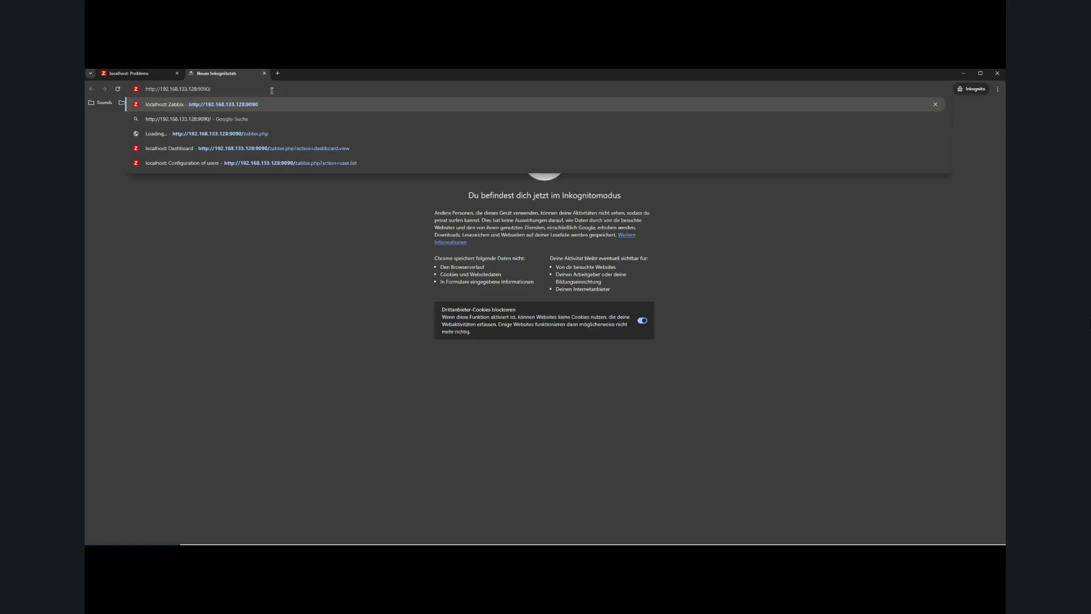
pyautogui.press('BackSpace')
pyautogui.press('BackSpace')
pyautogui.press('BackSpace')
pyautogui.press('BackSpace')
pyautogui.press('BackSpace')
pyautogui.write('6060')
pyautogui.press('Return')
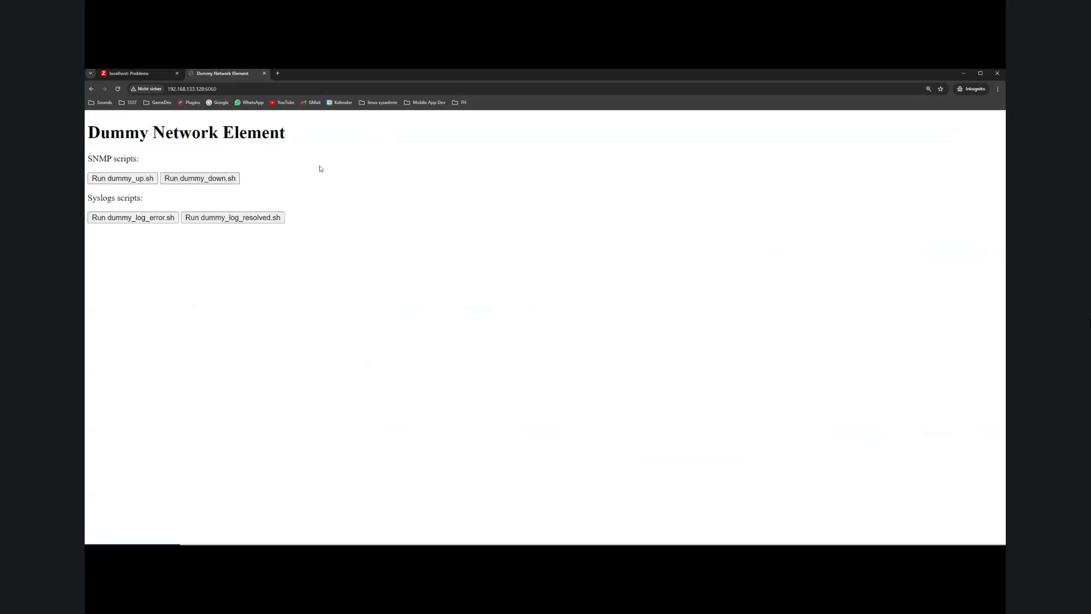
pyautogui.click(214, 181)
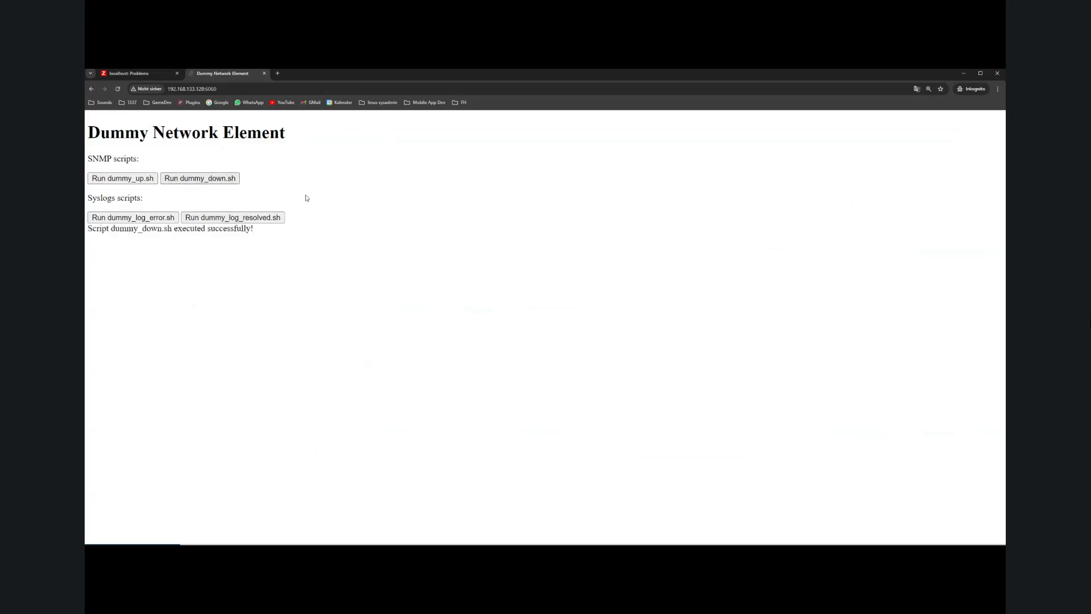
pyautogui.moveTo(252, 229)
pyautogui.mouseDown()
pyautogui.moveTo(88, 229)
pyautogui.moveTo(258, 233)
pyautogui.mouseUp()
# Step: Reload the Zabbix Problems list to check the Dummy SNMP trap problem
pyautogui.click(332, 239)
pyautogui.click(138, 74)
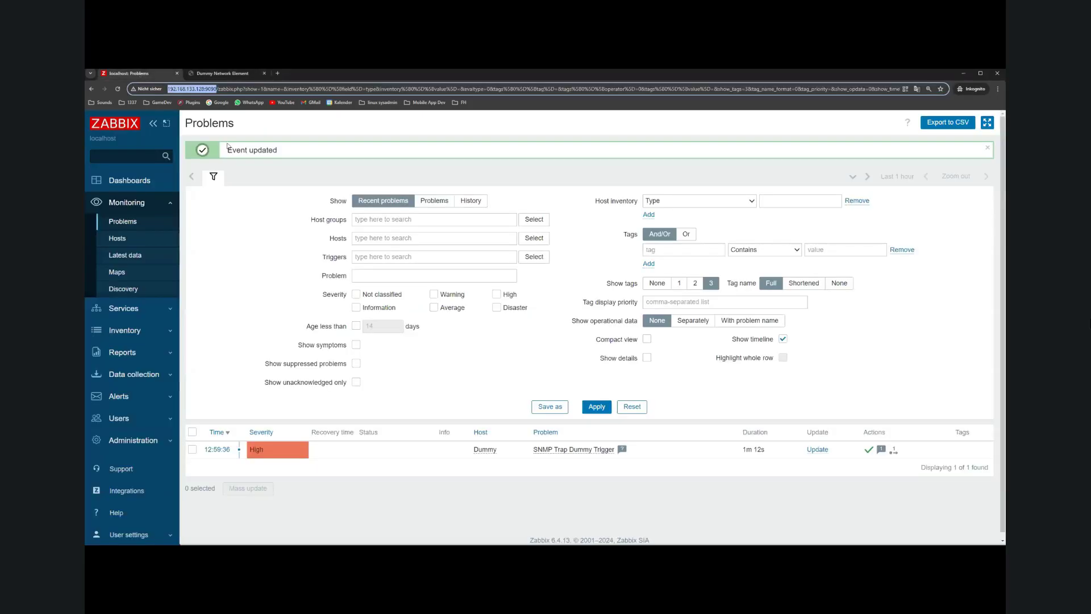
pyautogui.scroll(-1, 455, 299)
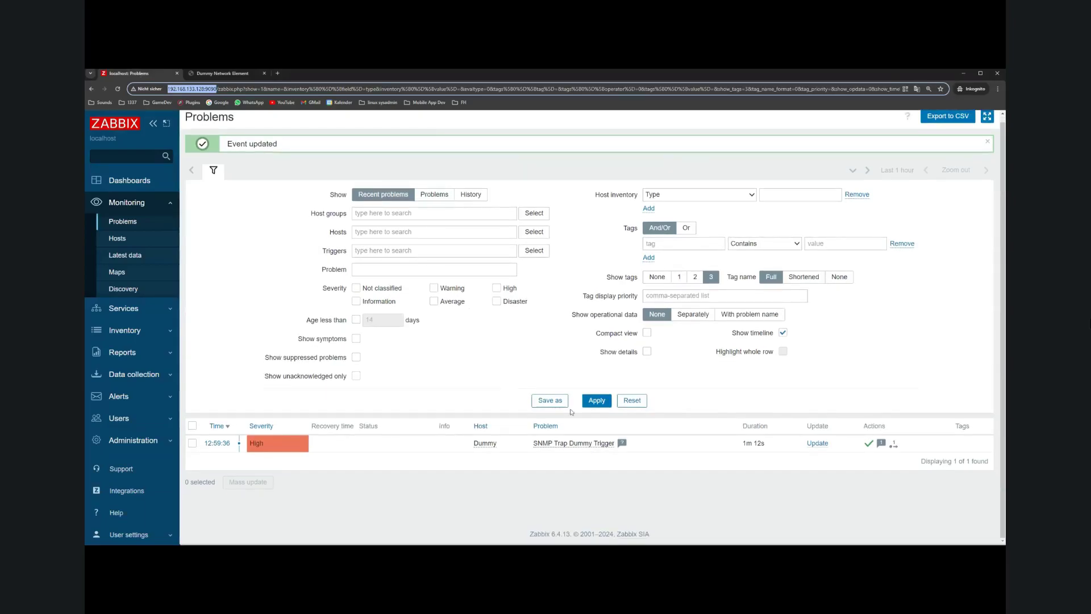
pyautogui.rightClick(481, 355)
pyautogui.click(528, 384)
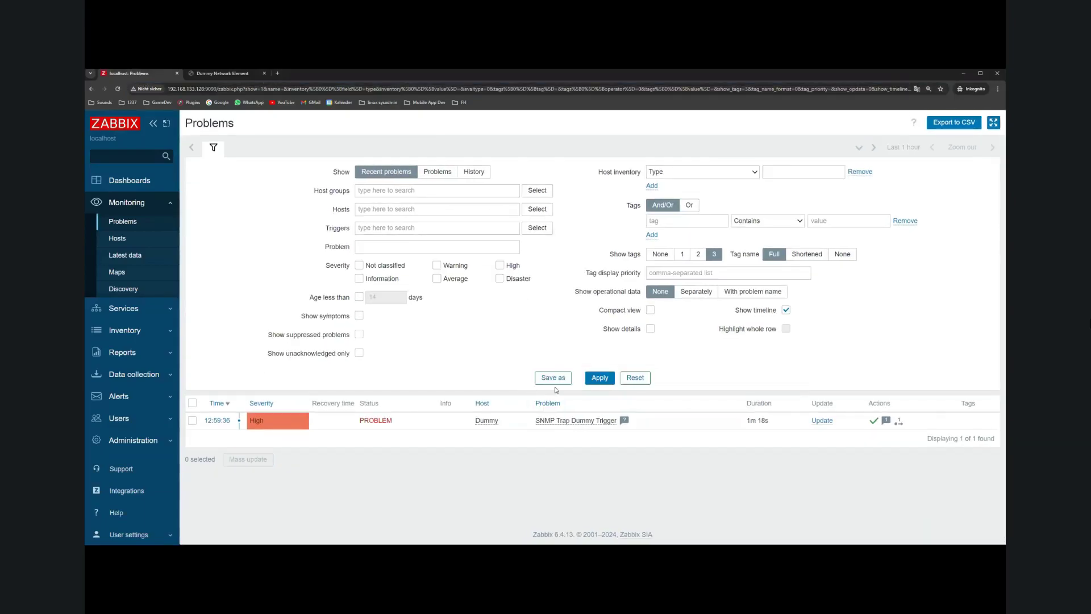
pyautogui.rightClick(502, 353)
pyautogui.click(519, 367)
# Step: Run dummy_up.sh on the Dummy Network Element page and confirm the problem shows RESOLVED
pyautogui.click(234, 75)
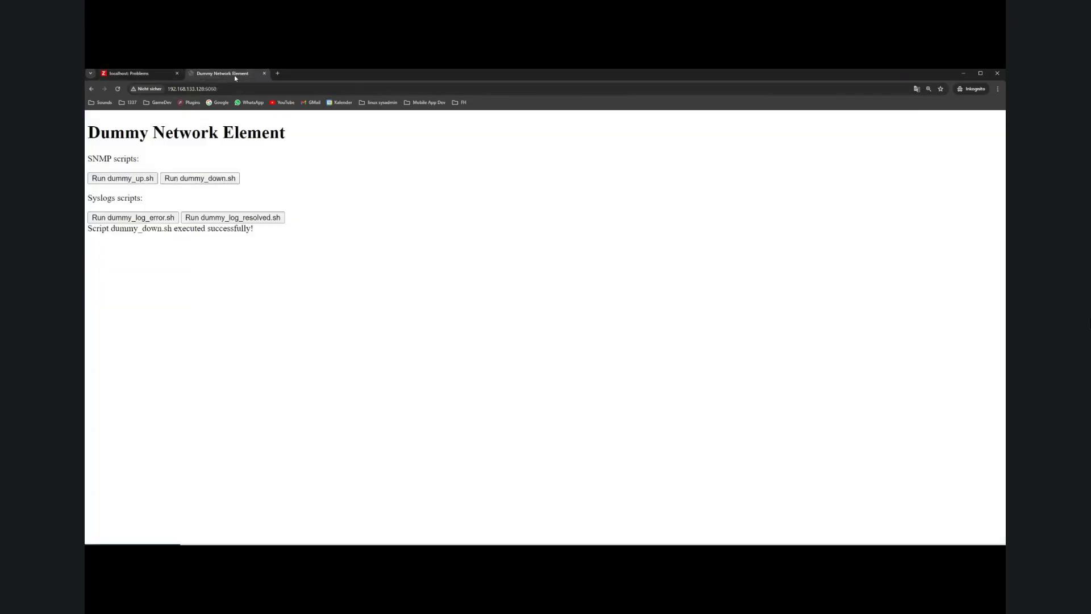
pyautogui.click(142, 180)
pyautogui.click(137, 74)
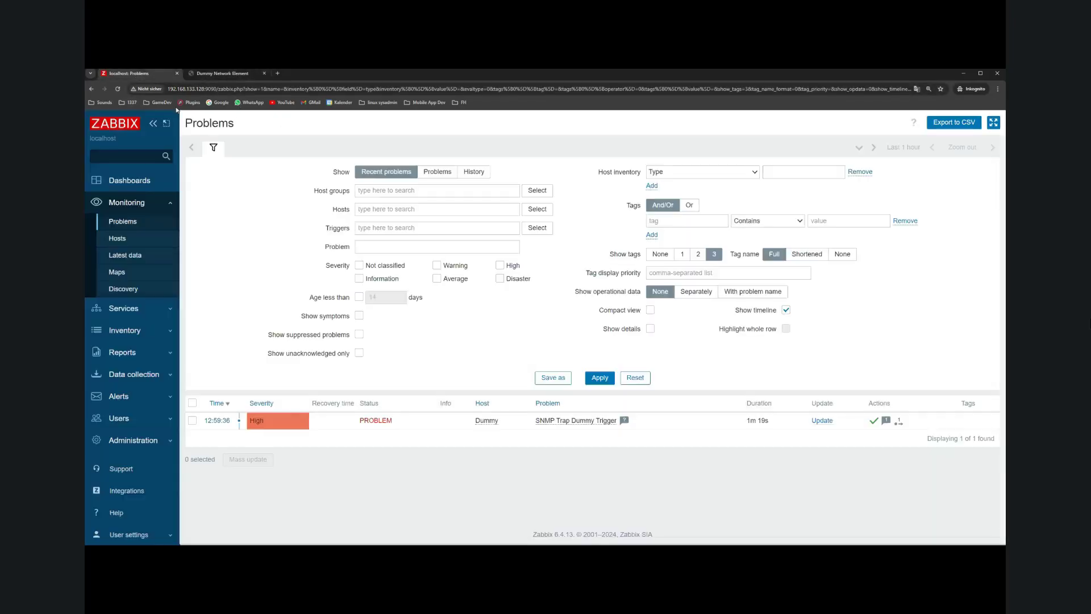
pyautogui.rightClick(286, 221)
pyautogui.click(332, 248)
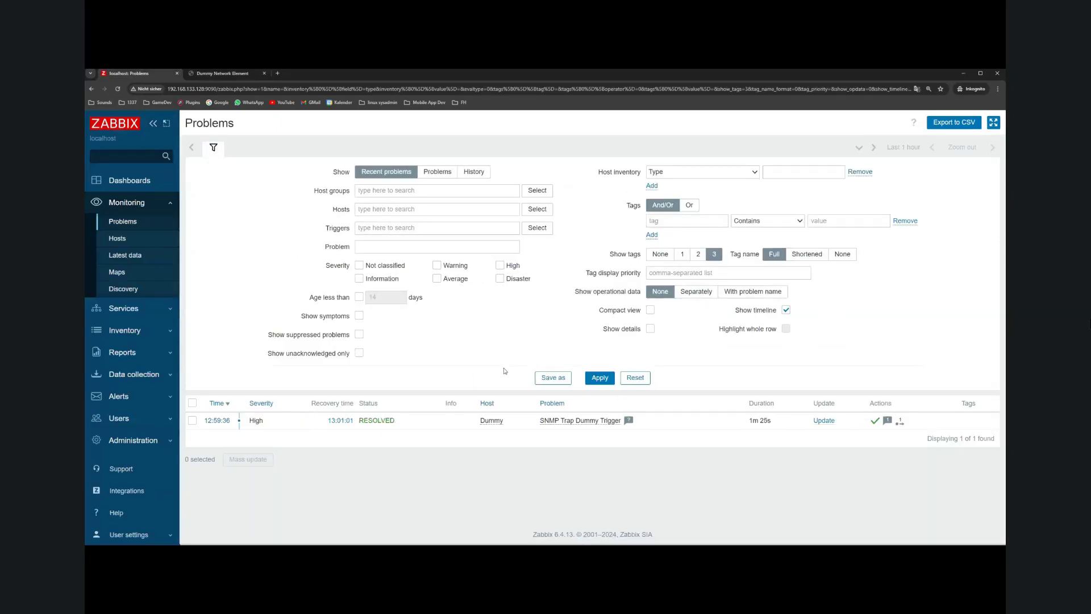
pyautogui.click(139, 181)
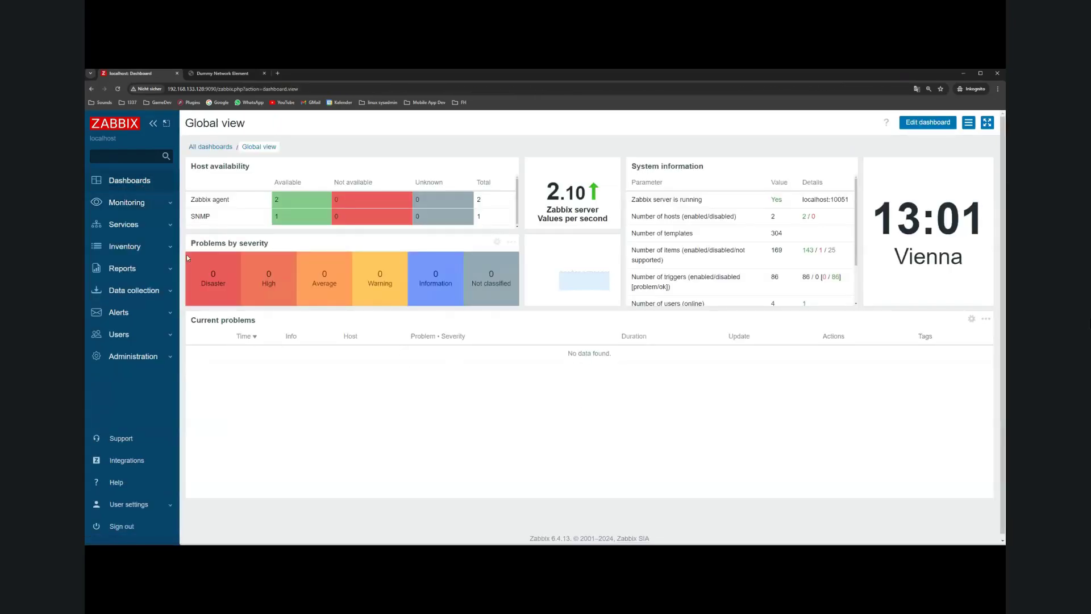
pyautogui.click(126, 202)
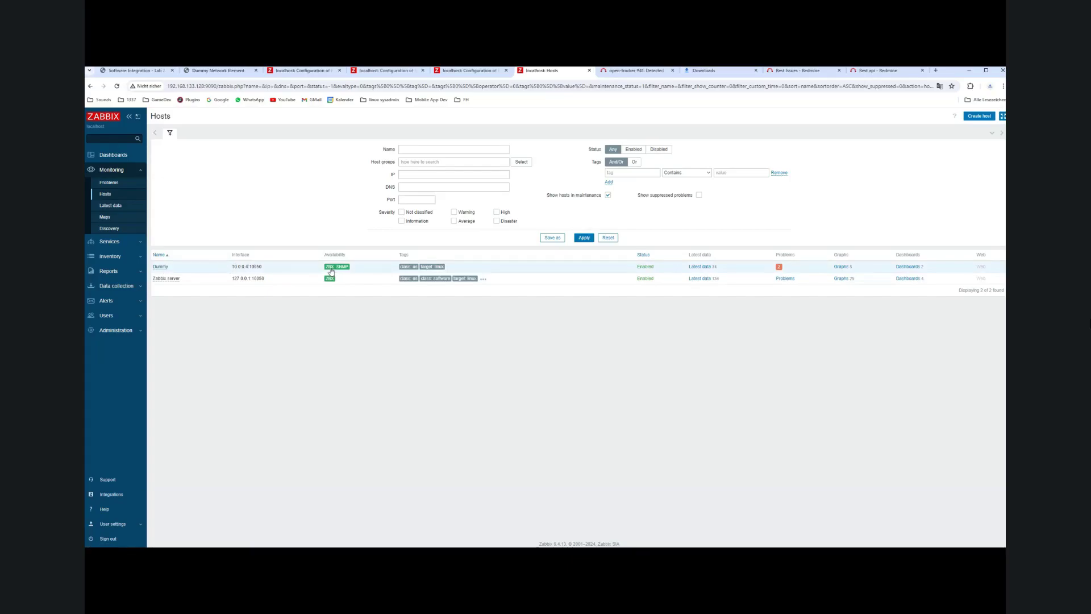
# Step: Open the Problems page filtered to host Dummy from its Problems count on Monitoring > Hosts
pyautogui.moveTo(348, 271)
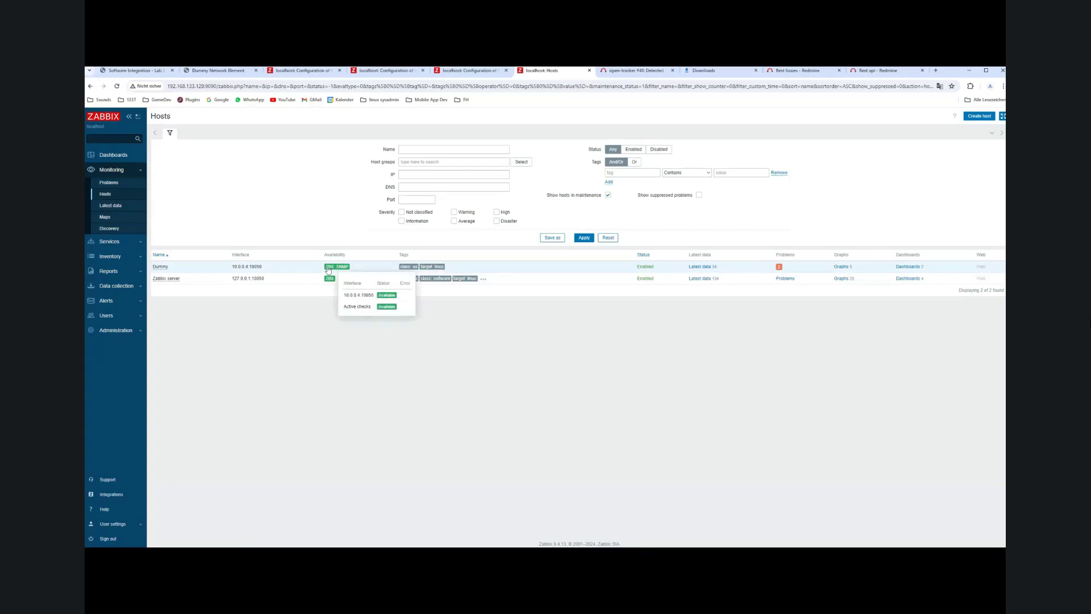
pyautogui.click(108, 182)
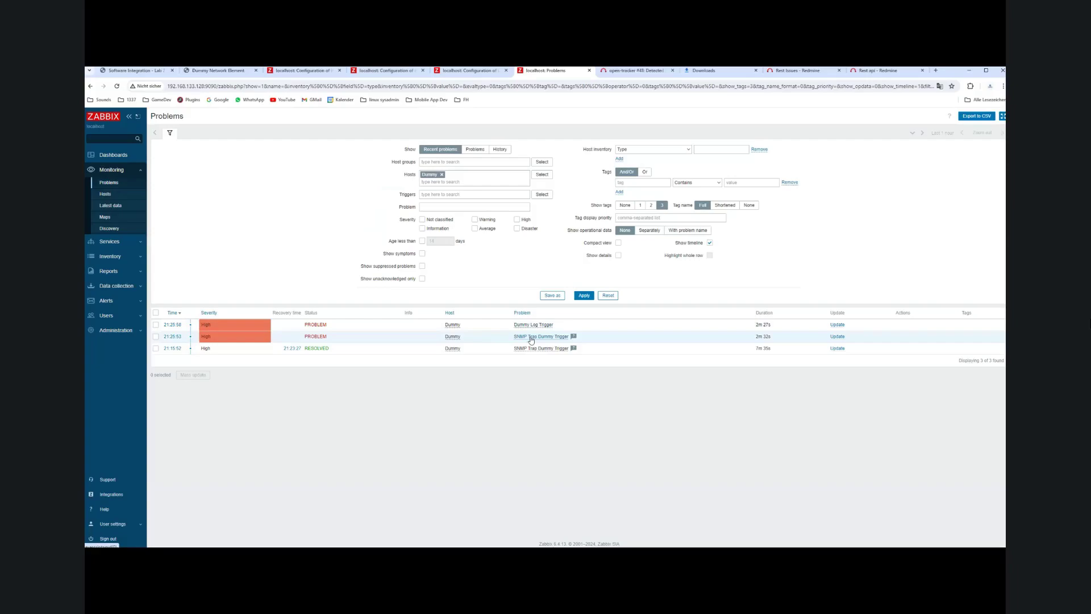
# Step: Open host Dummy's items list and open the SNMP Traps item in a new tab
pyautogui.click(108, 194)
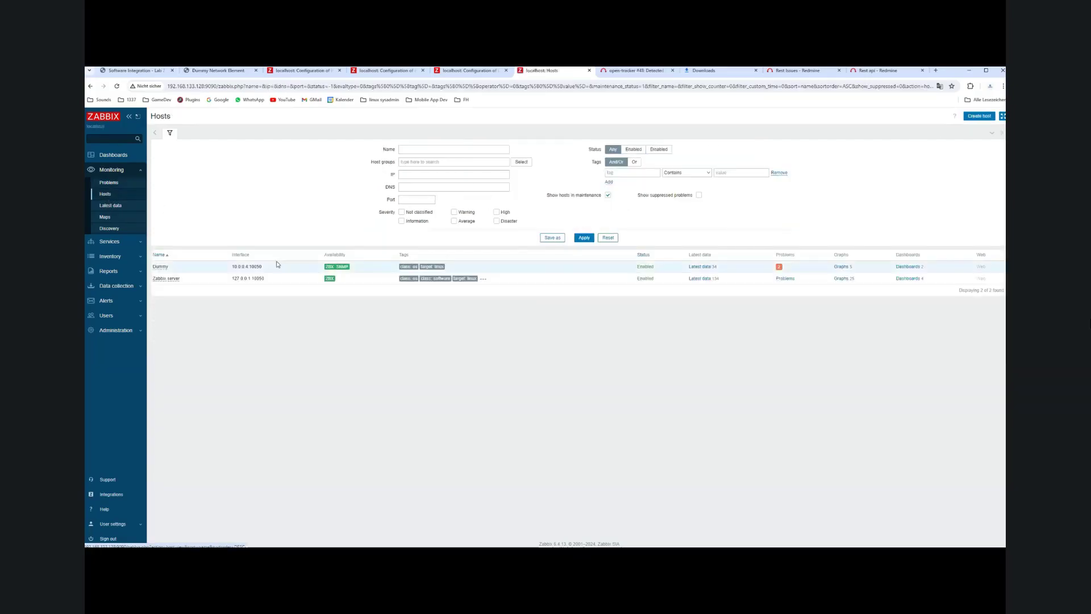
pyautogui.click(160, 266)
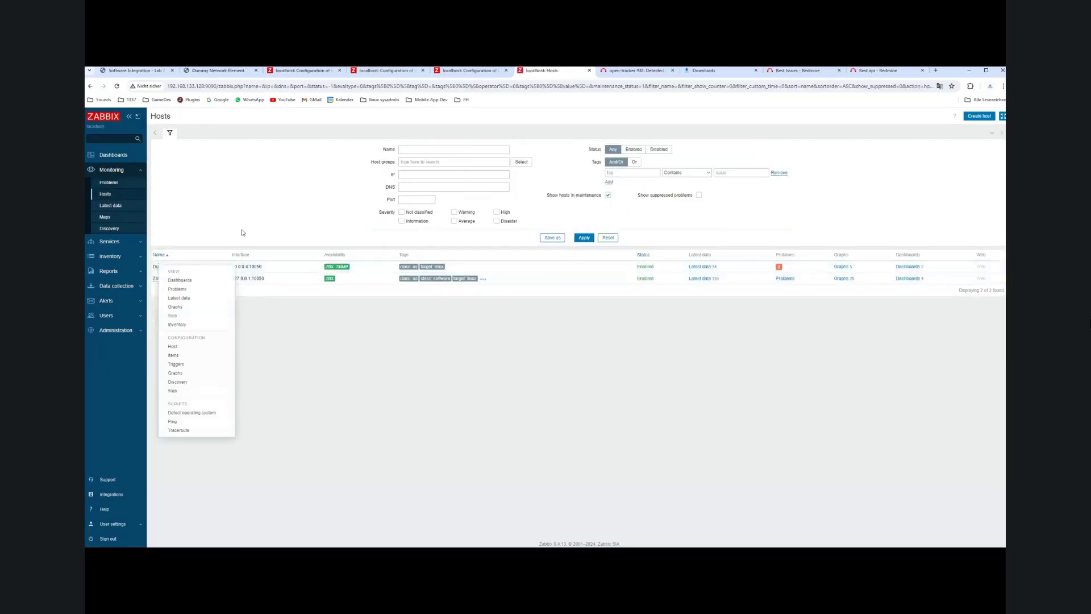
pyautogui.click(179, 358)
pyautogui.scroll(-8, 201, 493)
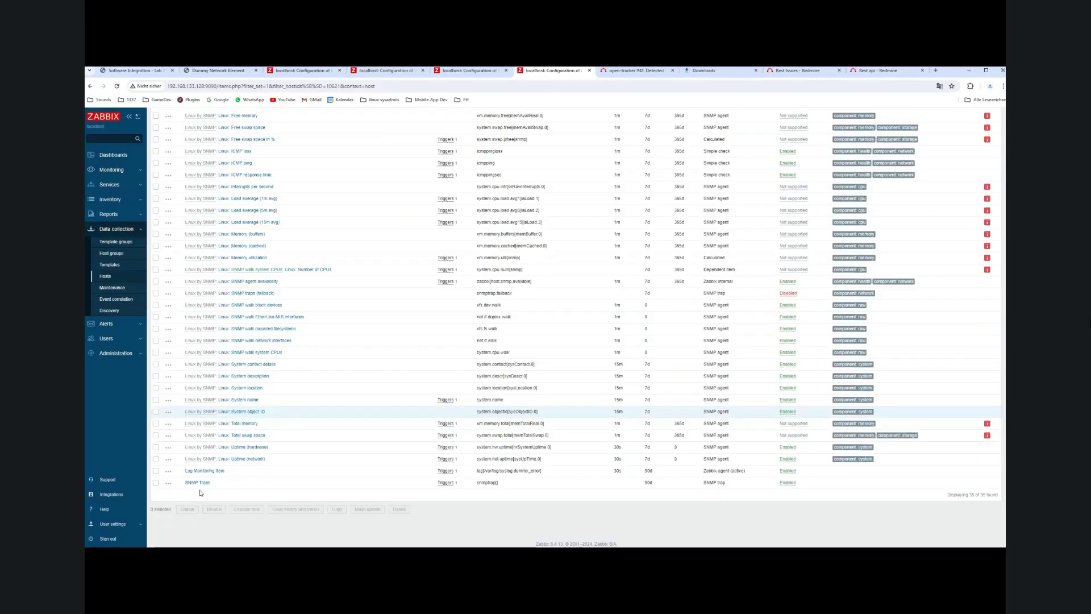
pyautogui.middleClick(199, 483)
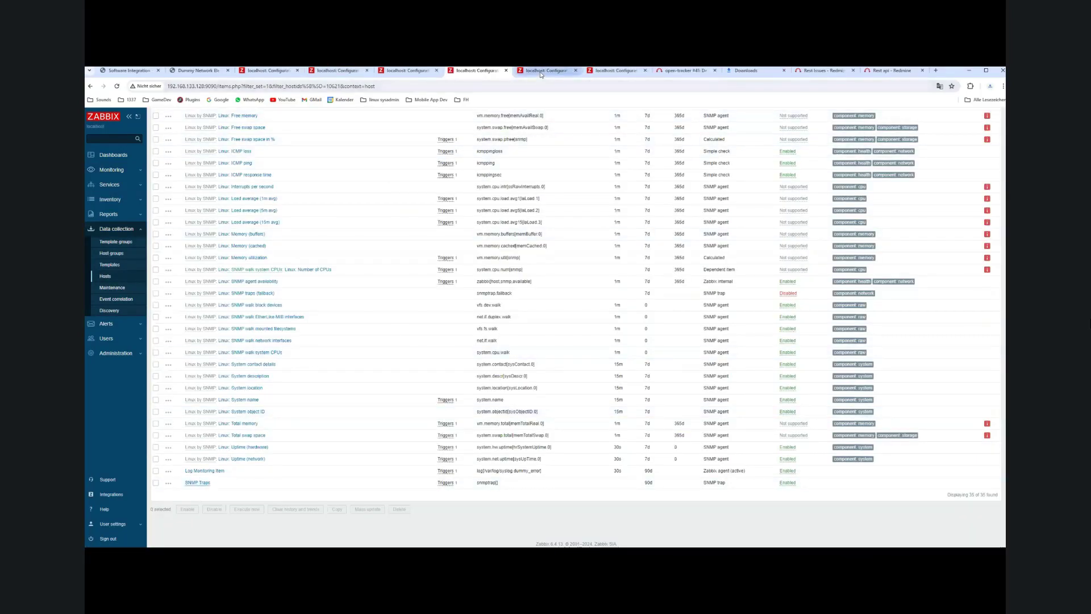
# Step: Close the three unused Redmine tabs and open the Log Monitoring Item settings
pyautogui.middleClick(540, 74)
pyautogui.middleClick(541, 74)
pyautogui.middleClick(539, 74)
pyautogui.middleClick(538, 74)
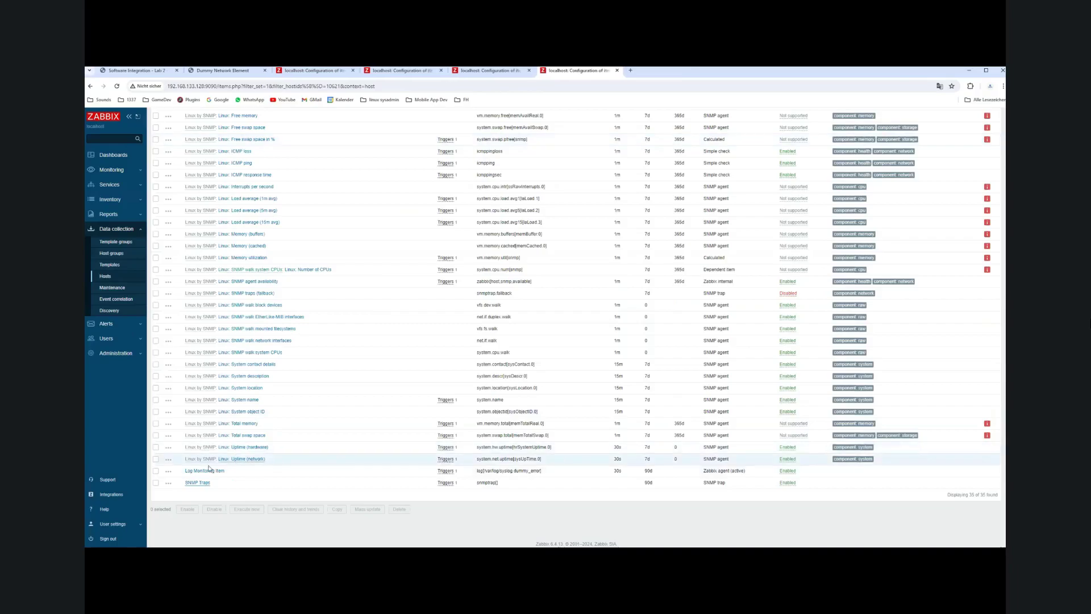
pyautogui.click(207, 471)
pyautogui.hotkey('alt', 'Left')
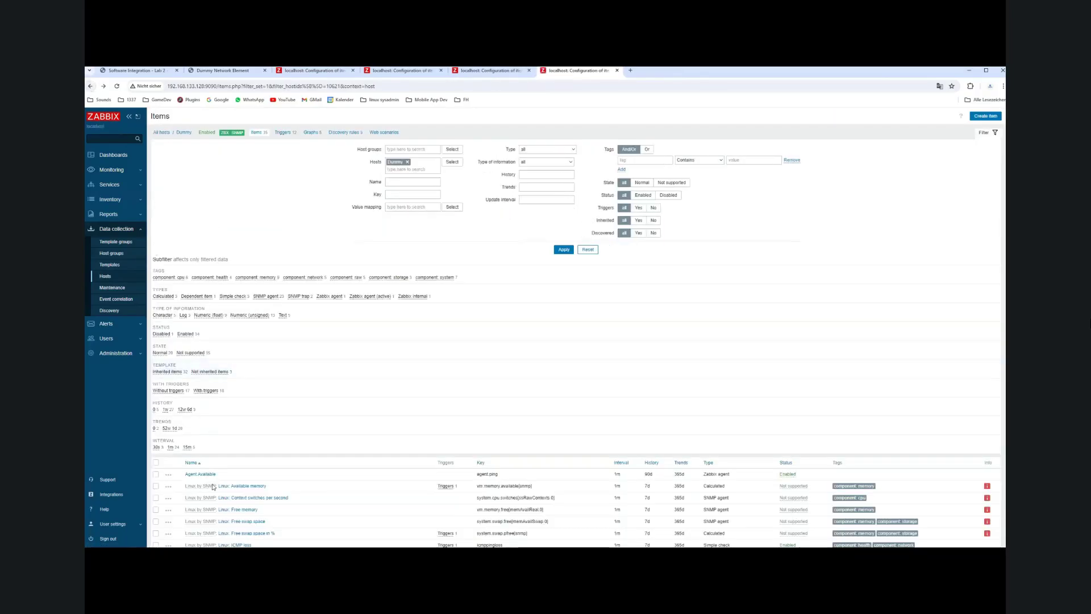
pyautogui.scroll(-3, 231, 473)
# Step: View the Log Monitoring Item's history and highlight the logged DUMMY_ERROR message
pyautogui.middleClick(197, 483)
pyautogui.middleClick(197, 482)
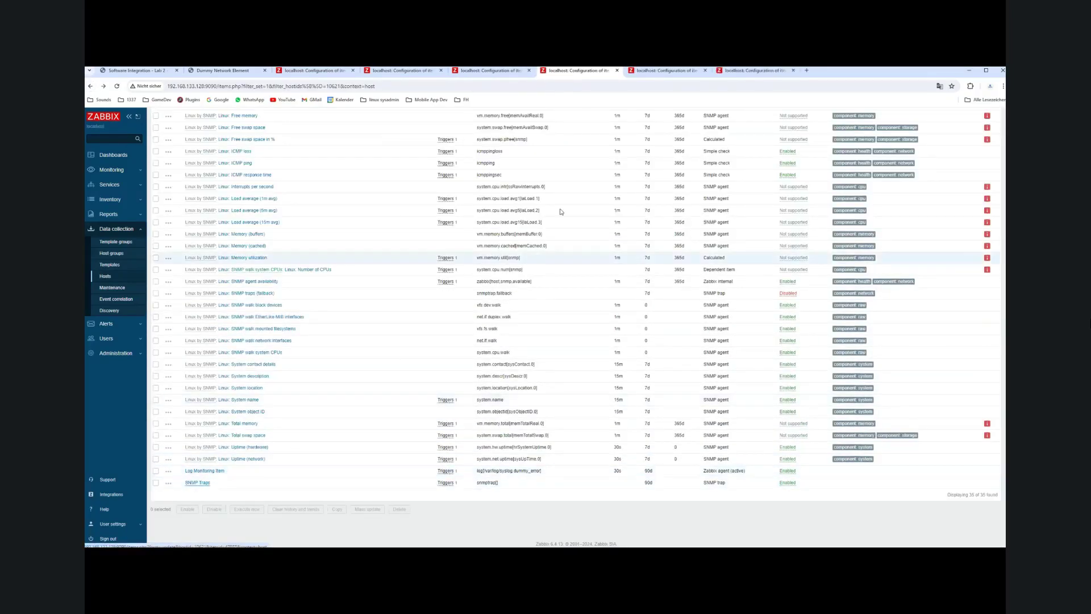
pyautogui.click(646, 71)
pyautogui.click(296, 339)
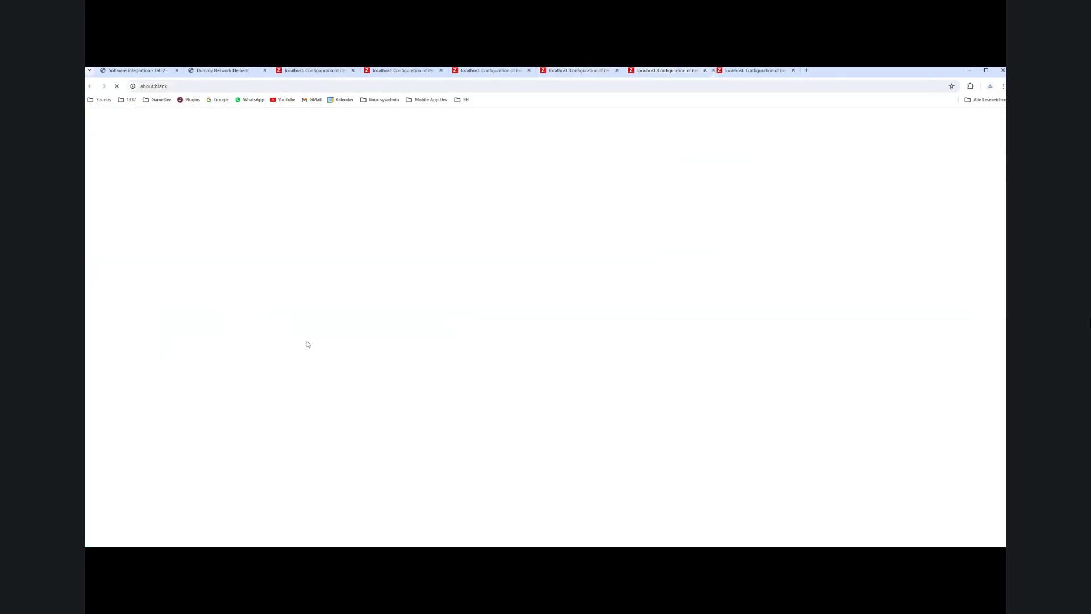
pyautogui.click(957, 296)
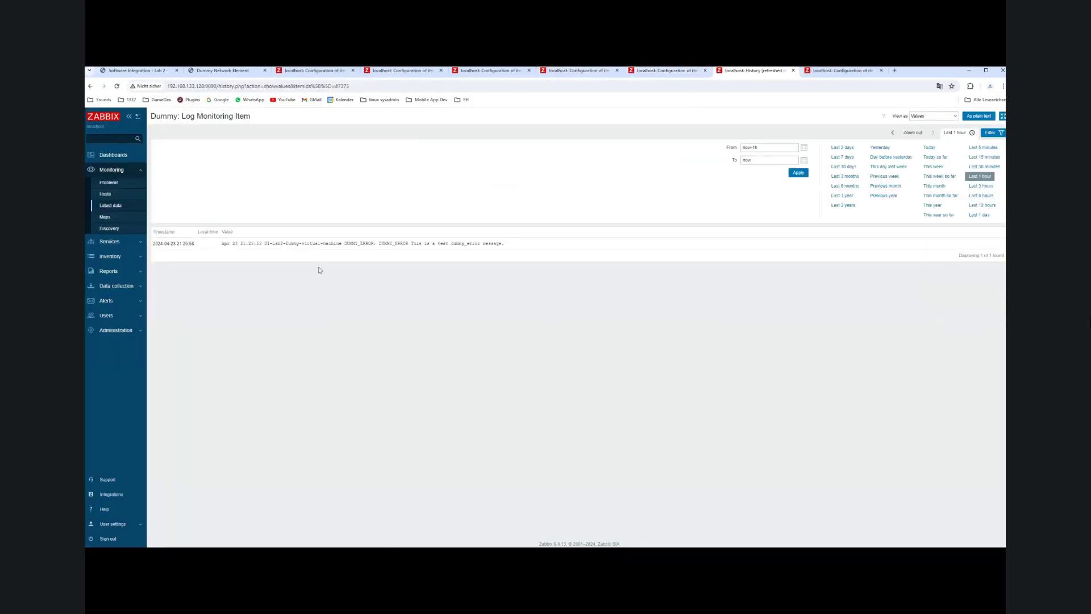
pyautogui.moveTo(159, 243); pyautogui.dragTo(198, 244)
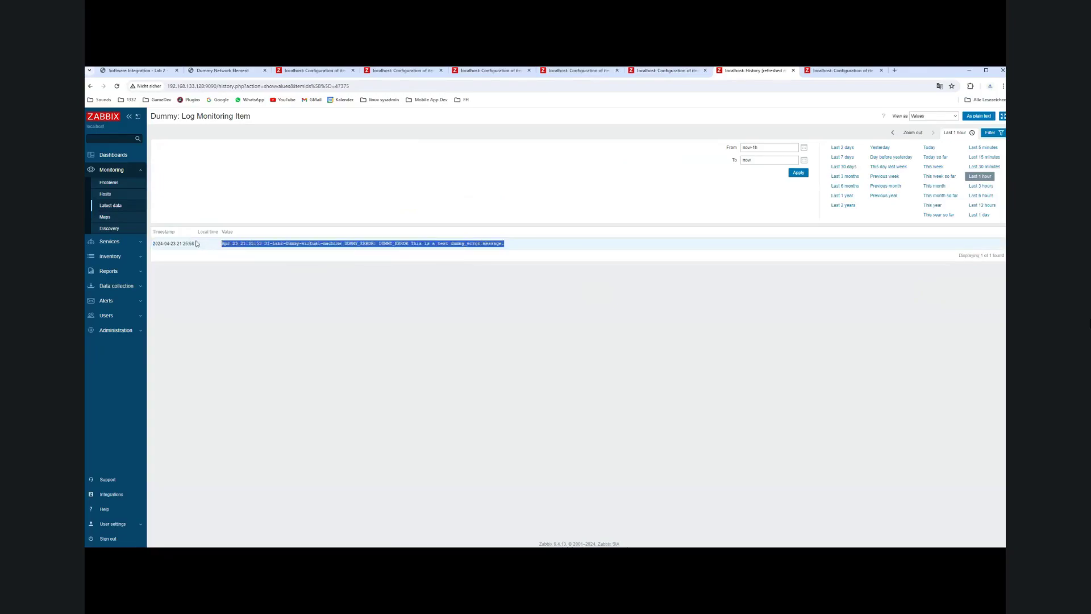
pyautogui.click(236, 257)
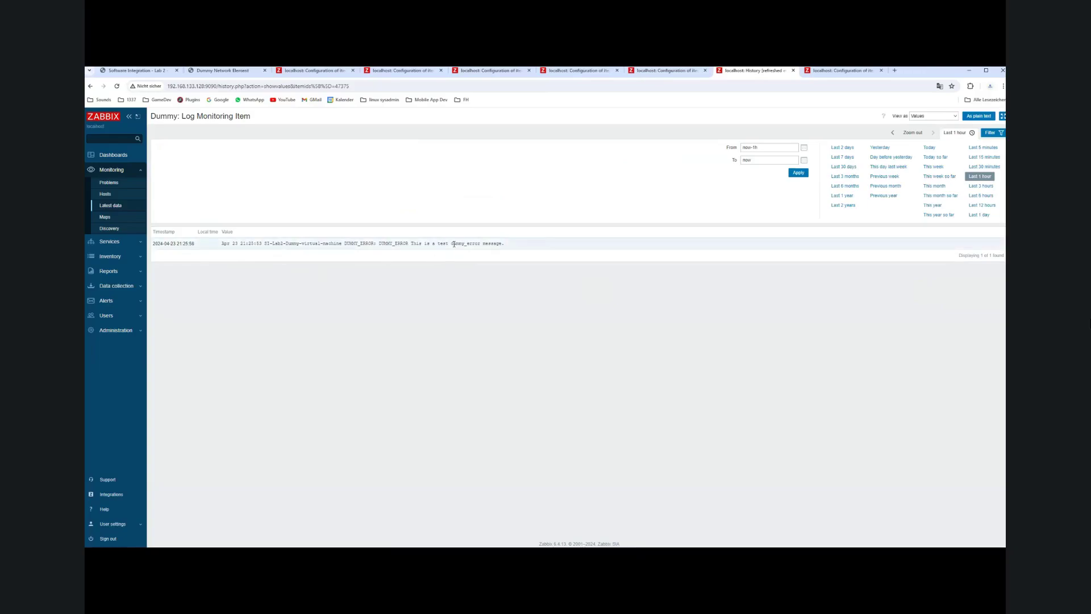
pyautogui.moveTo(153, 244); pyautogui.dragTo(505, 245)
pyautogui.click(503, 246)
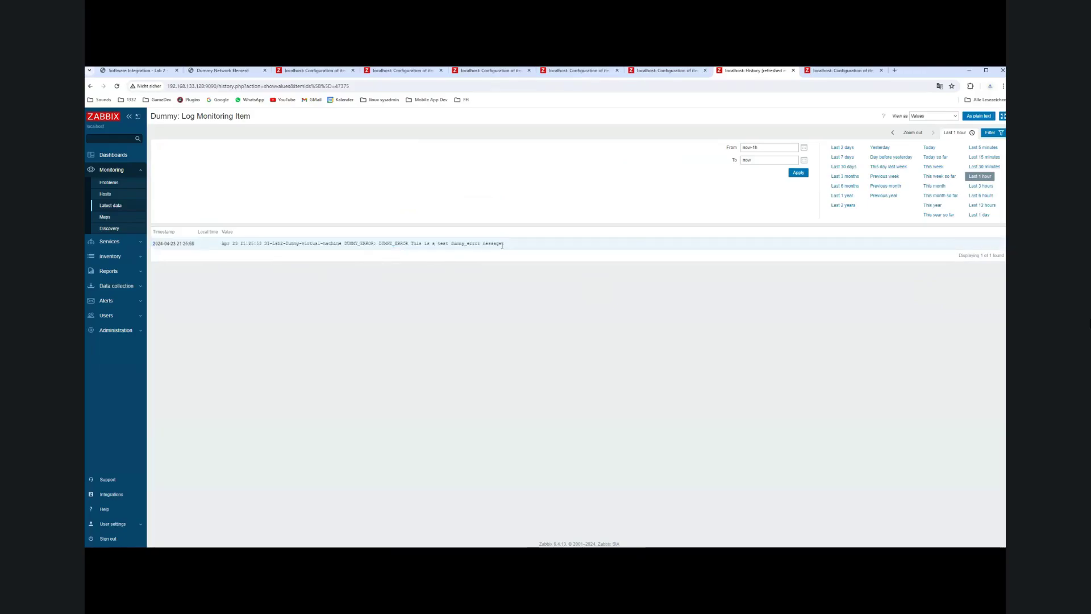
pyautogui.doubleClick(382, 243)
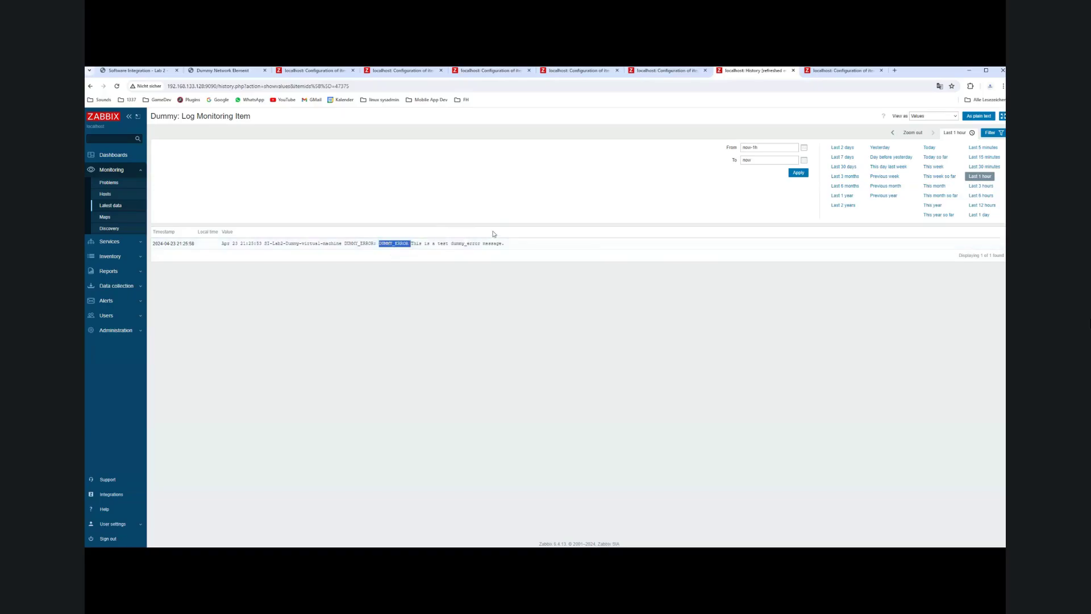
pyautogui.click(838, 70)
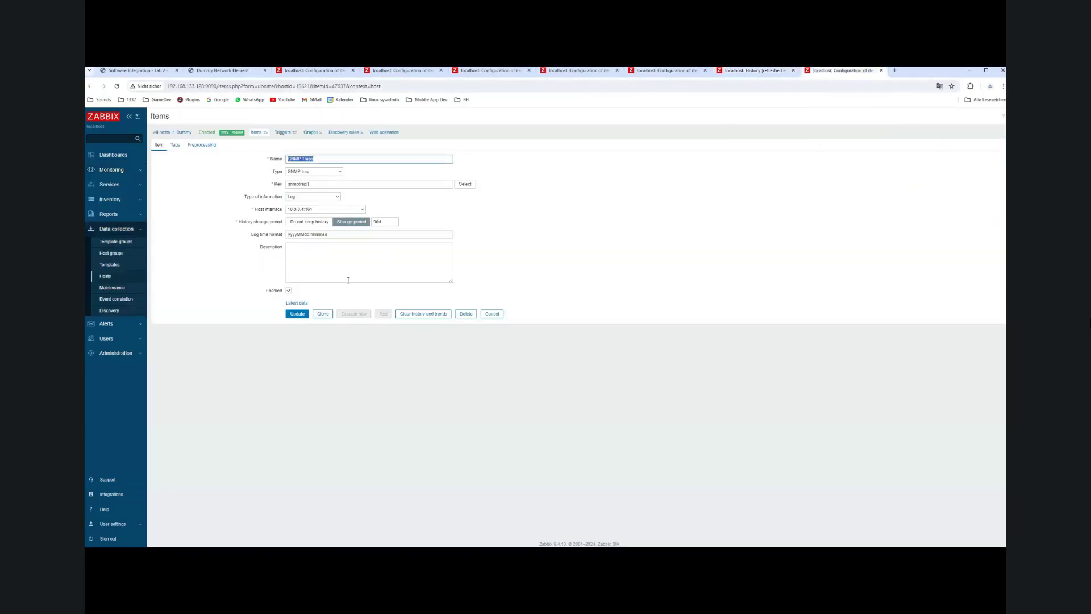
# Step: Open the SNMP Traps item's history and examine the first trap entry
pyautogui.click(293, 303)
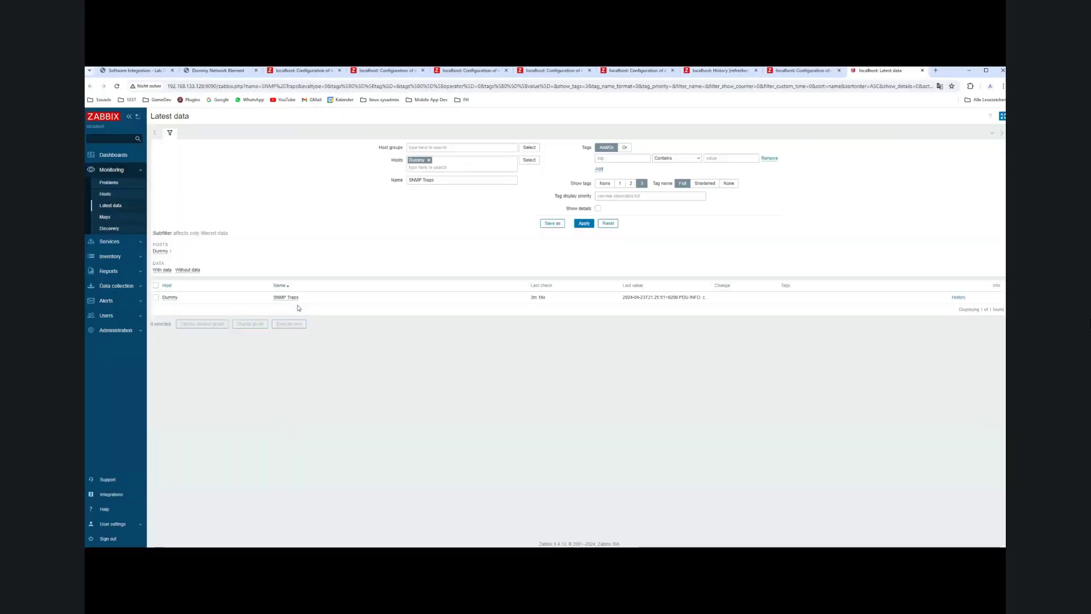
pyautogui.click(959, 298)
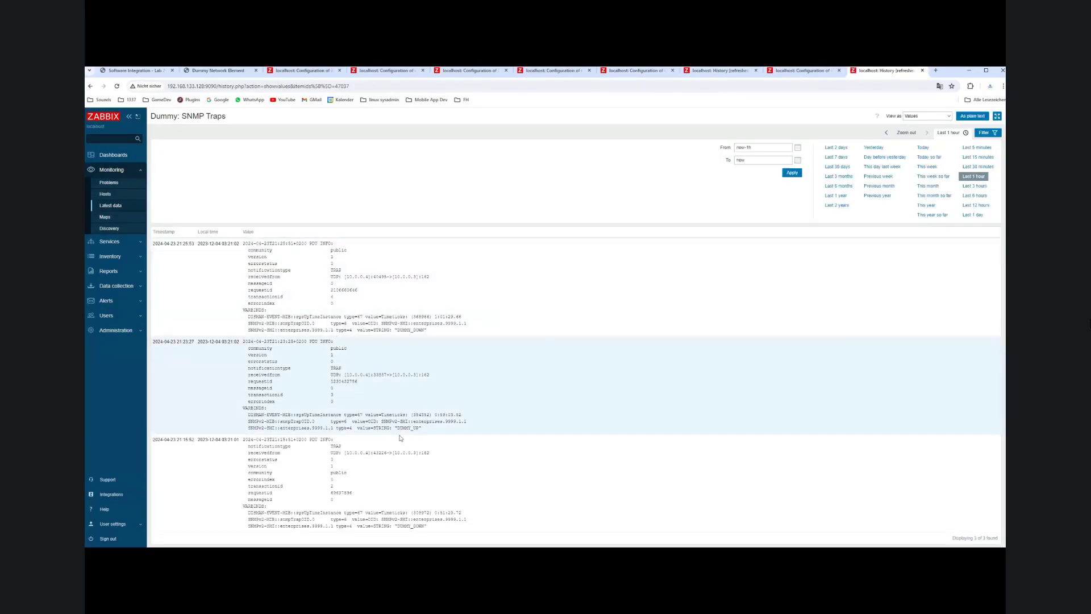
pyautogui.moveTo(289, 283); pyautogui.dragTo(370, 307)
pyautogui.click(411, 386)
pyautogui.moveTo(153, 244); pyautogui.dragTo(441, 330)
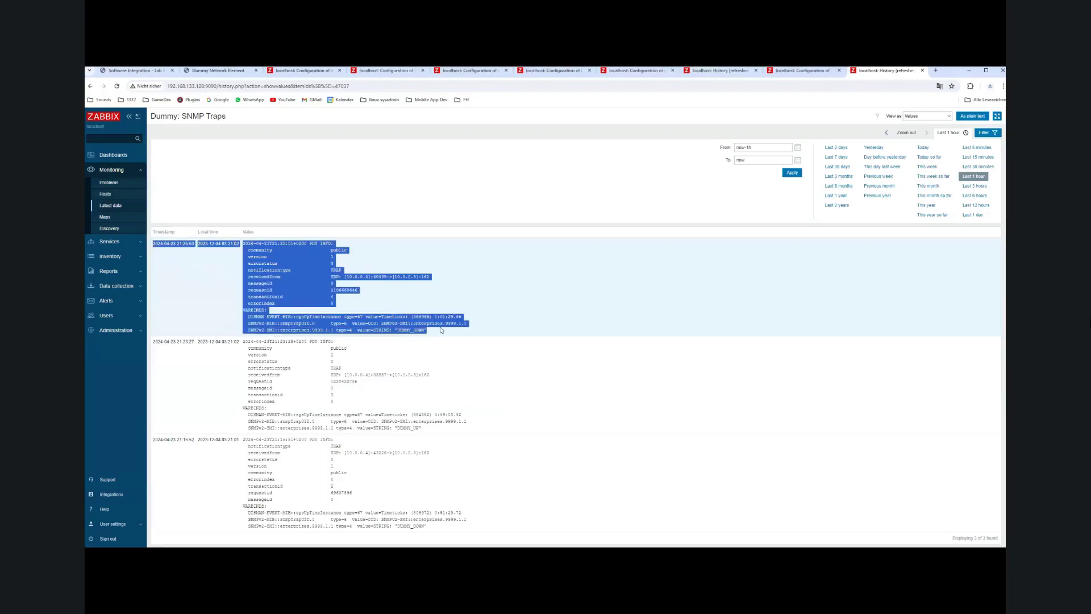
pyautogui.click(441, 330)
# Step: Locate the DUMMY_DOWN and DUMMY_UP trap values, then return to the problem list
pyautogui.scroll(-1, 420, 327)
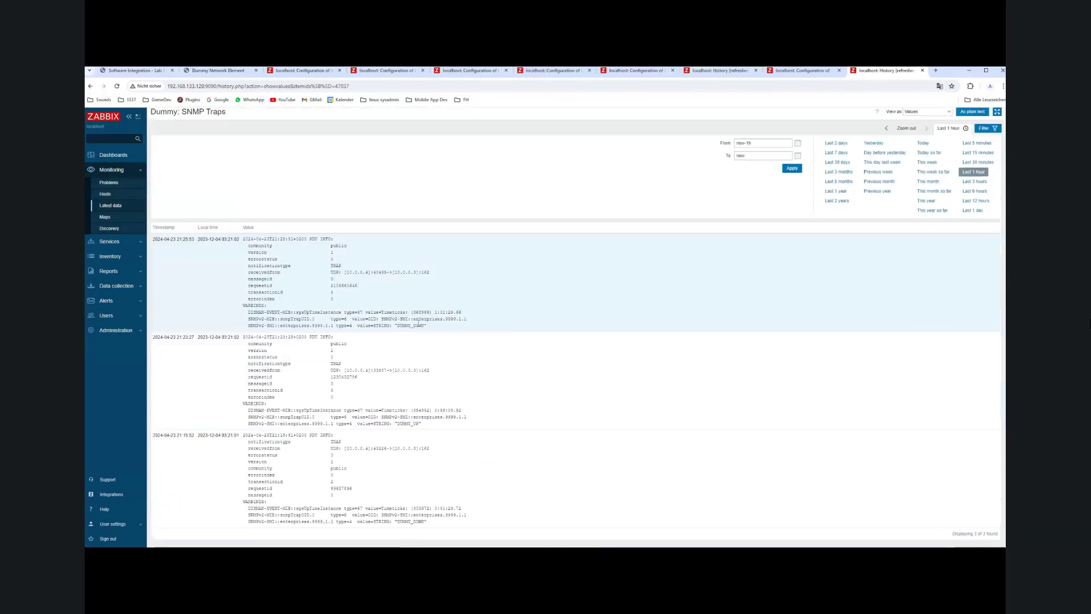
pyautogui.scroll(-1, 421, 304)
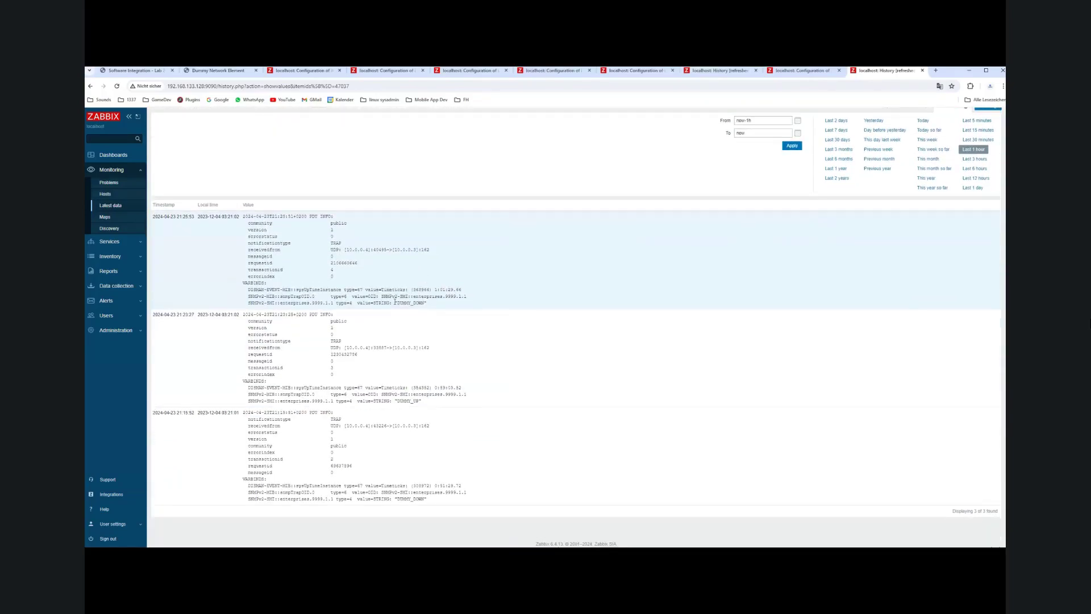
pyautogui.doubleClick(405, 303)
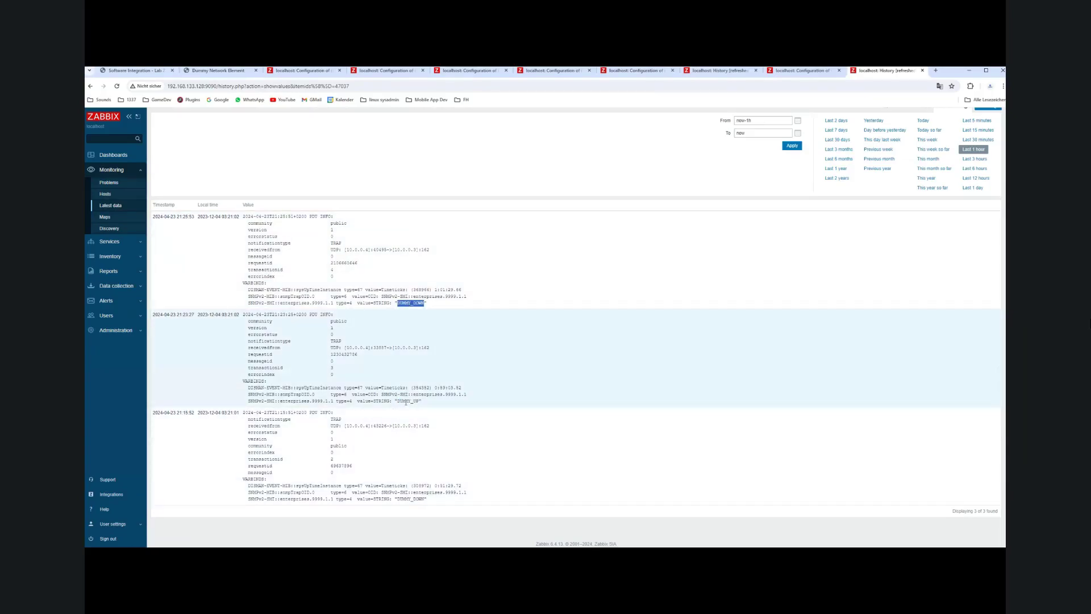
pyautogui.doubleClick(406, 401)
pyautogui.scroll(1, 485, 254)
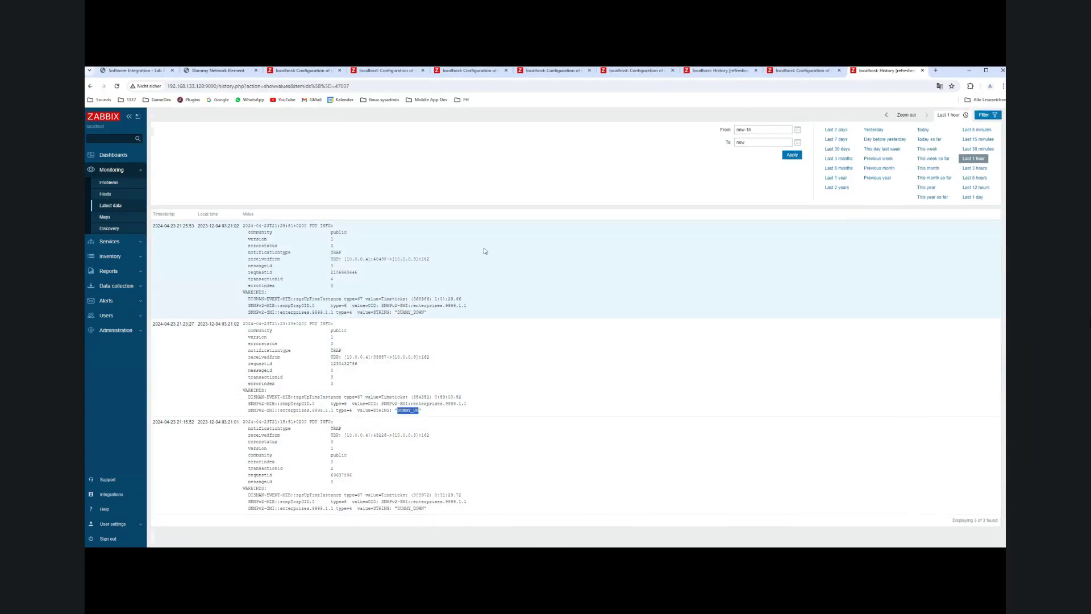
pyautogui.click(109, 183)
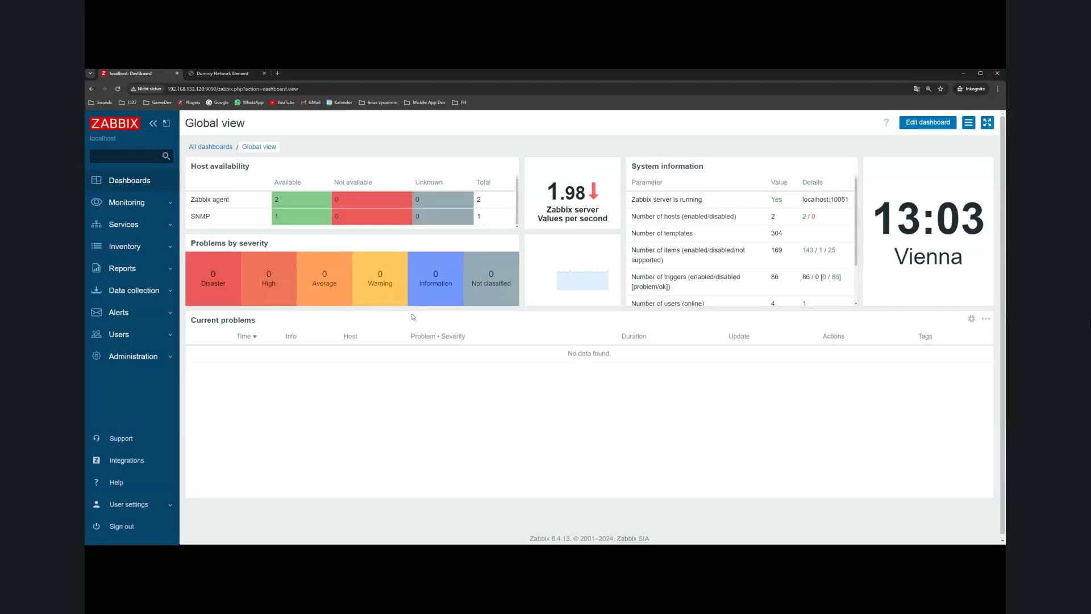
# Step: Sign out, log back in as the second test user, and switch to the Dummy Network Element page
pyautogui.click(117, 526)
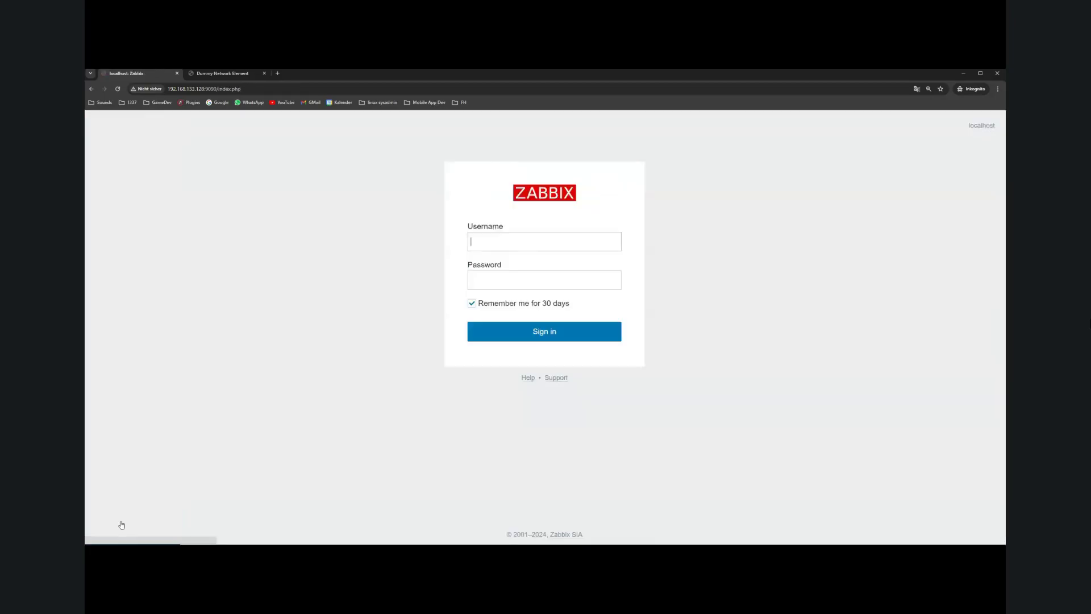
pyautogui.write('pocuser2')
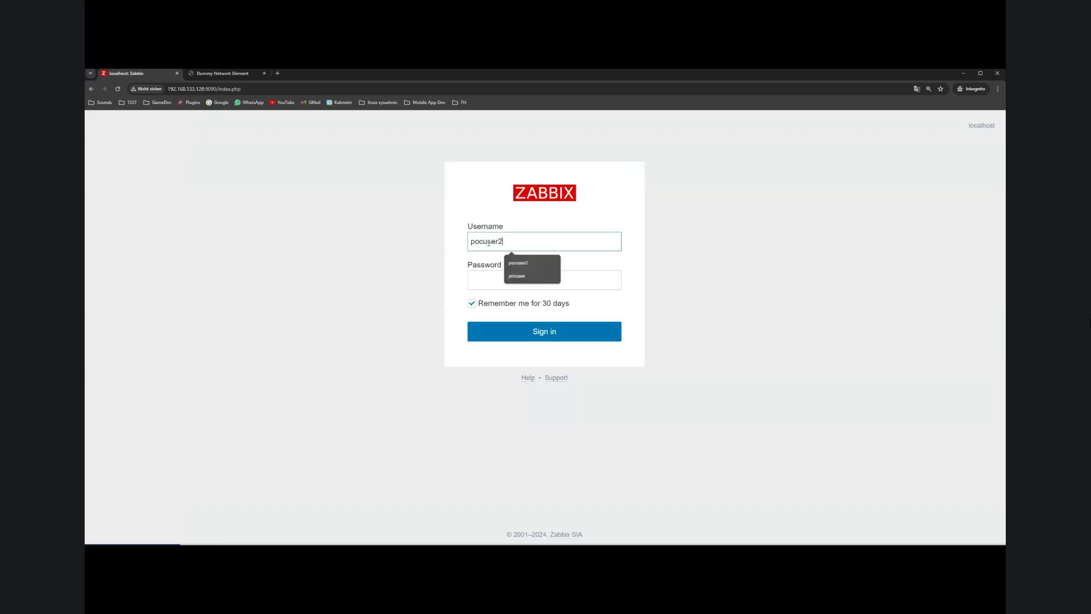
pyautogui.press('Tab')
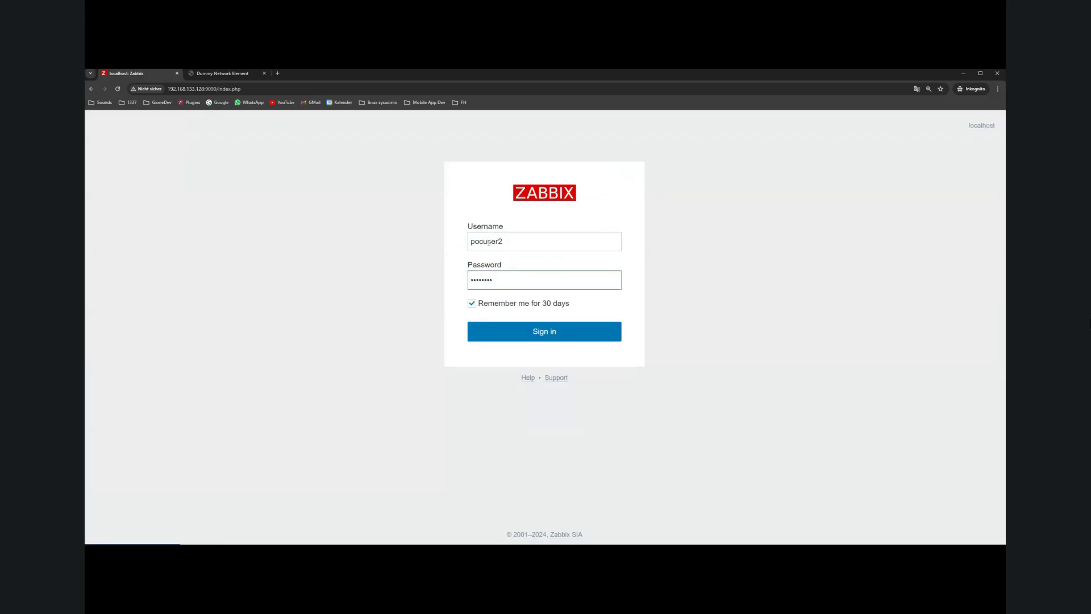
pyautogui.press('Return')
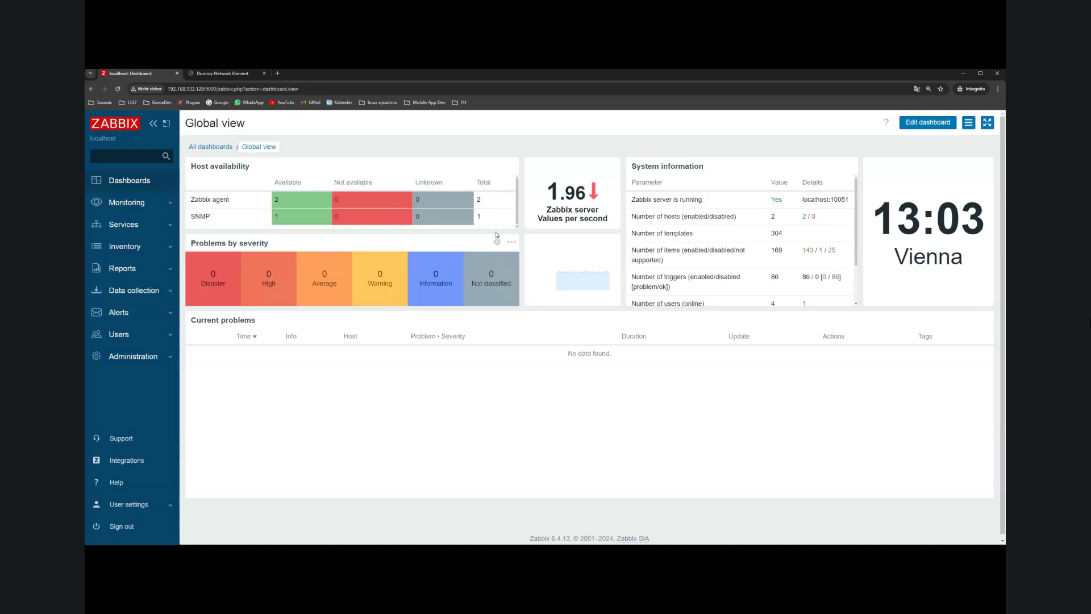
pyautogui.click(218, 75)
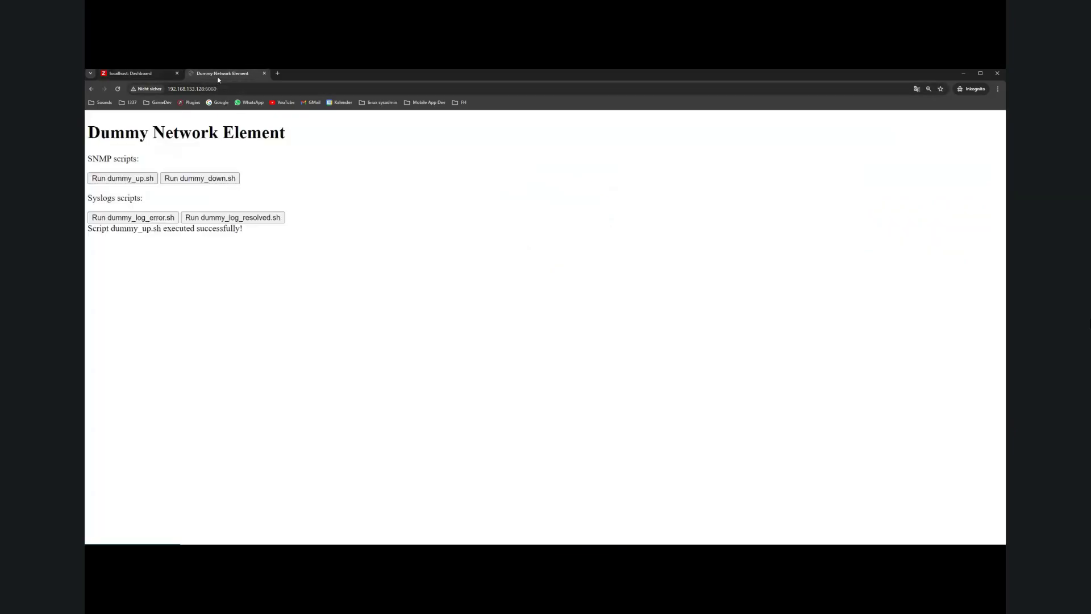
# Step: Run dummy_down.sh and dummy_log_error.sh, then go back to Zabbix's Global view dashboard
pyautogui.click(187, 180)
pyautogui.click(147, 220)
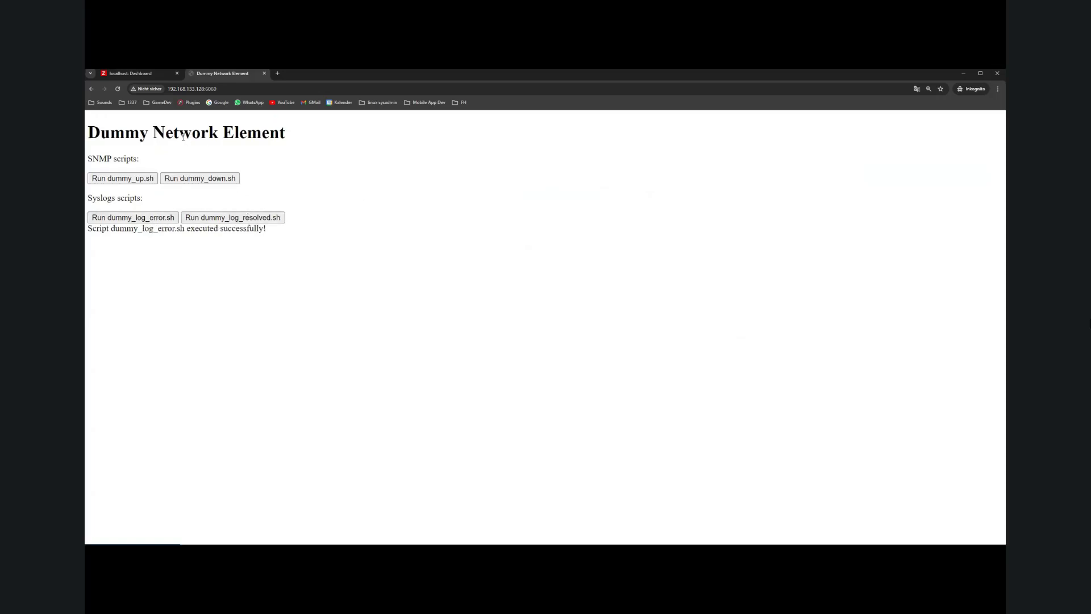
pyautogui.click(134, 74)
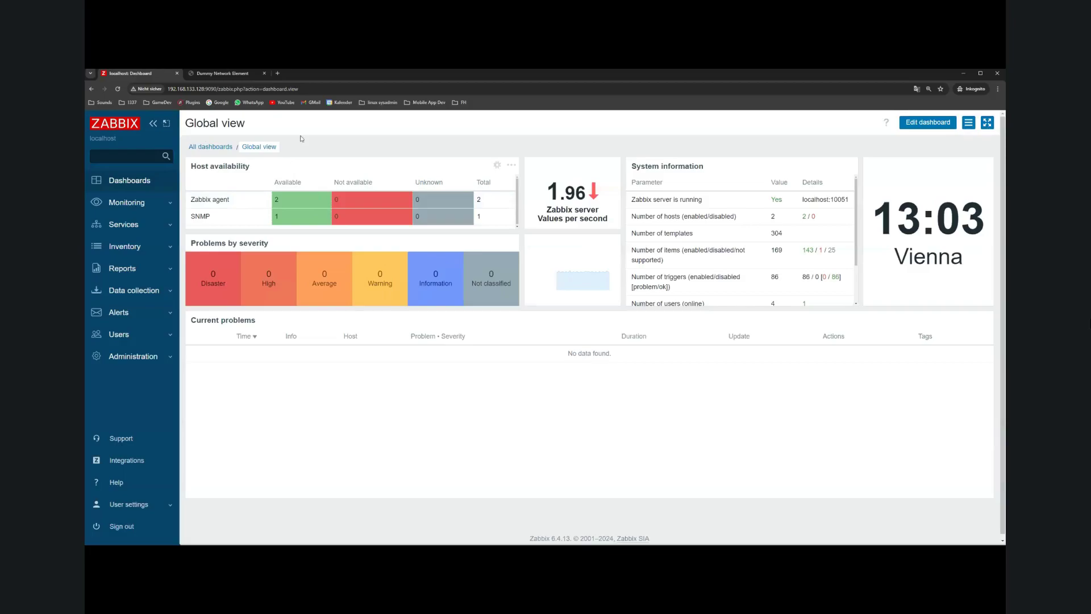
# Step: Review Monitoring > Problems, then return to Global view showing two High Dummy problems
pyautogui.click(127, 203)
pyautogui.click(123, 221)
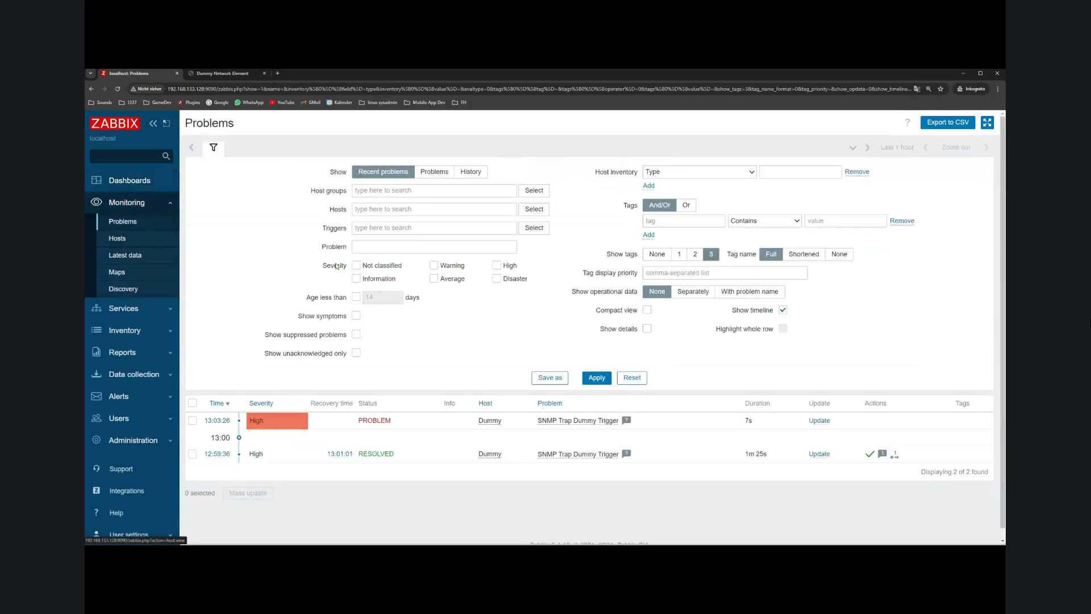
pyautogui.rightClick(473, 314)
pyautogui.press('Escape')
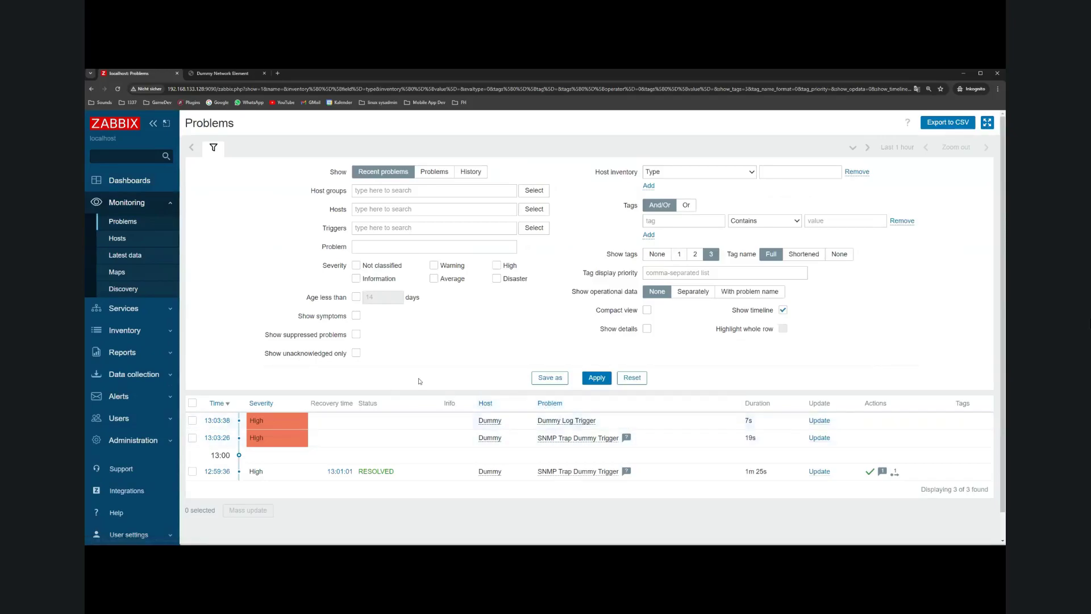
pyautogui.click(129, 180)
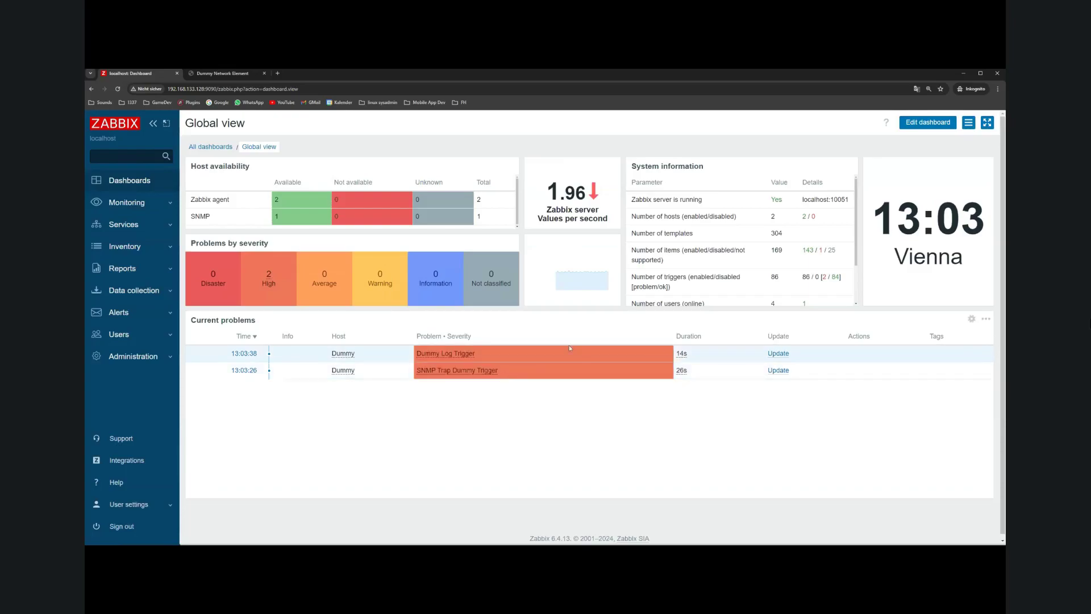
pyautogui.click(244, 354)
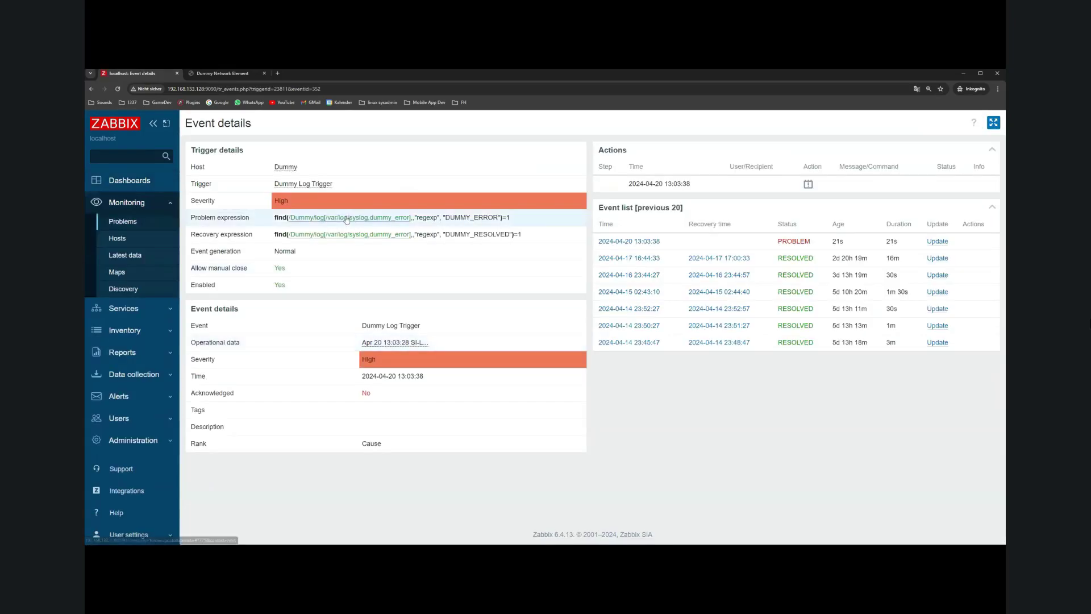
pyautogui.moveTo(364, 325); pyautogui.dragTo(422, 327)
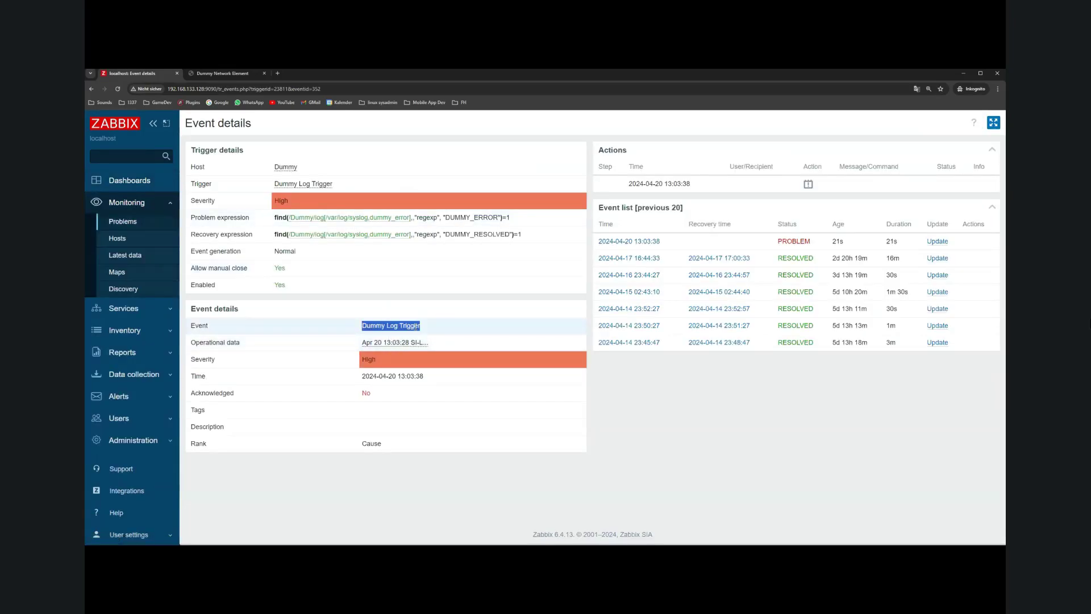
pyautogui.click(341, 350)
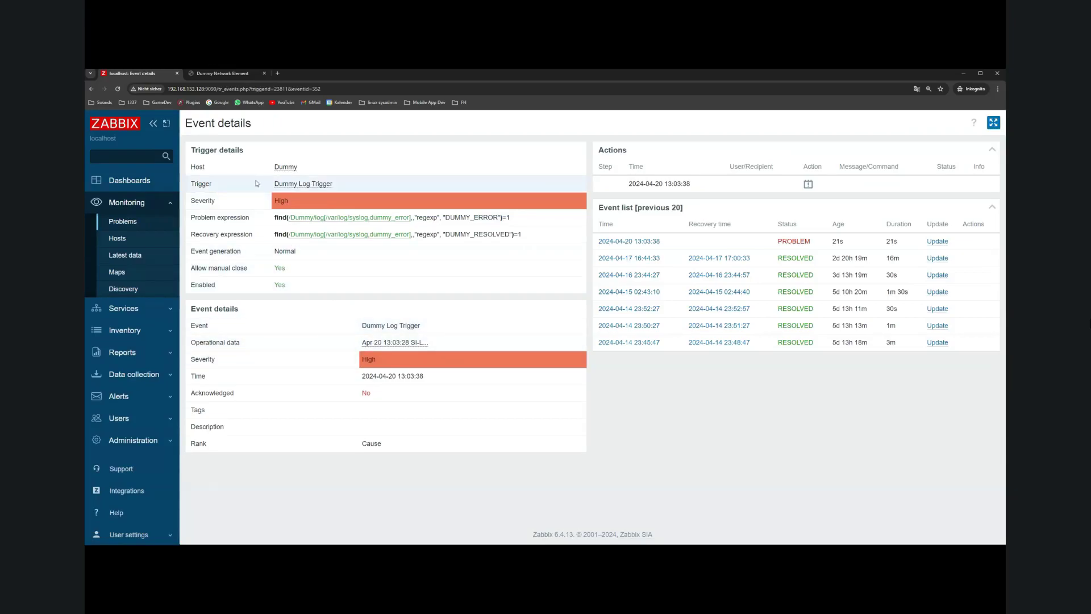
pyautogui.moveTo(269, 168); pyautogui.dragTo(298, 168)
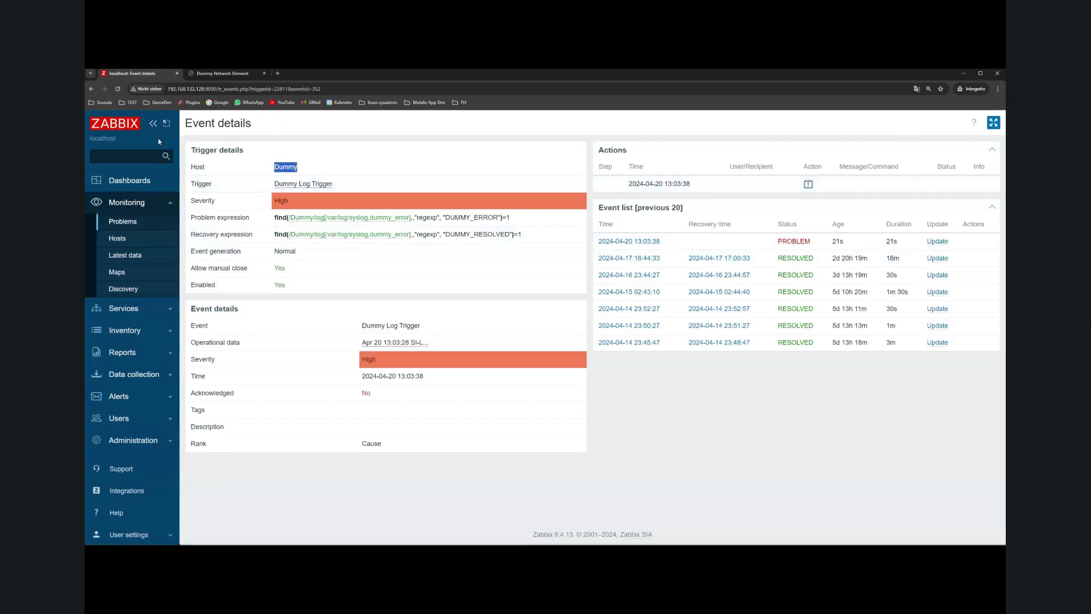
pyautogui.click(130, 180)
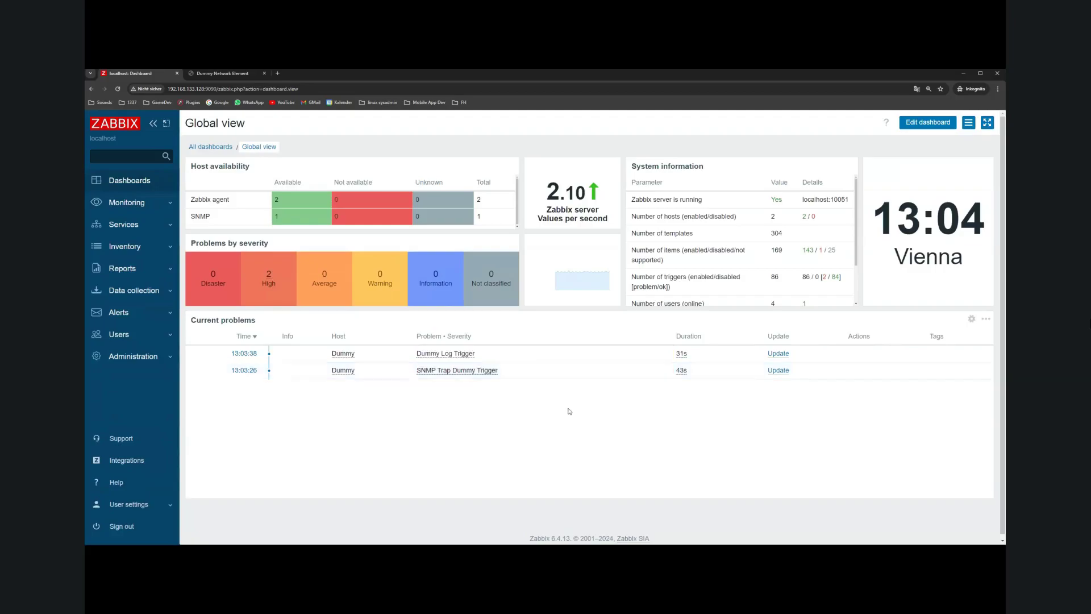
# Step: Create Redmine ticket 37 from the SNMP Trap Dummy Trigger problem
pyautogui.click(778, 370)
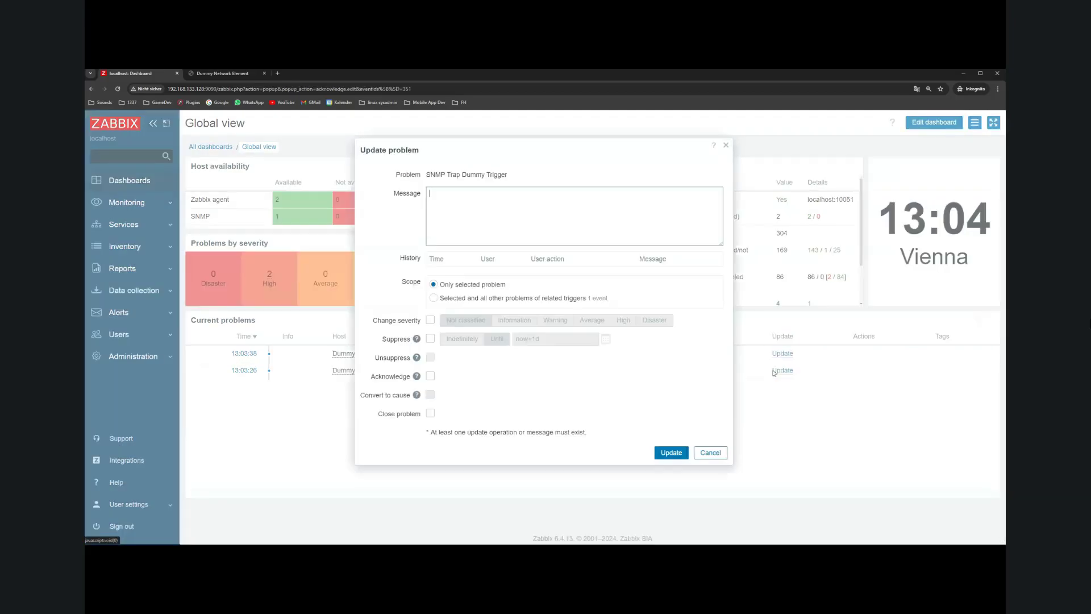
pyautogui.click(709, 451)
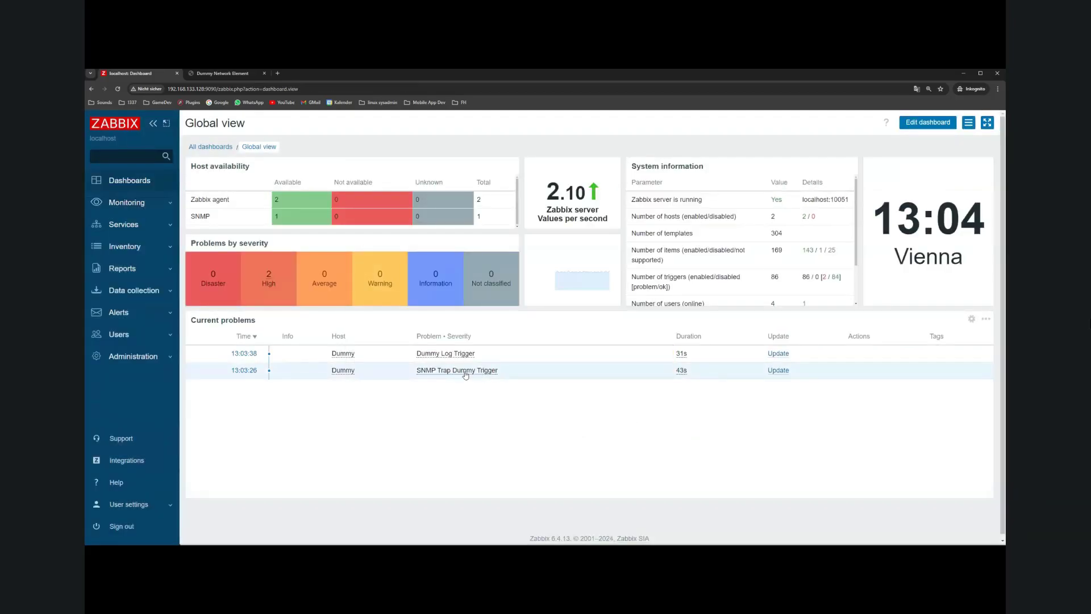
pyautogui.click(465, 373)
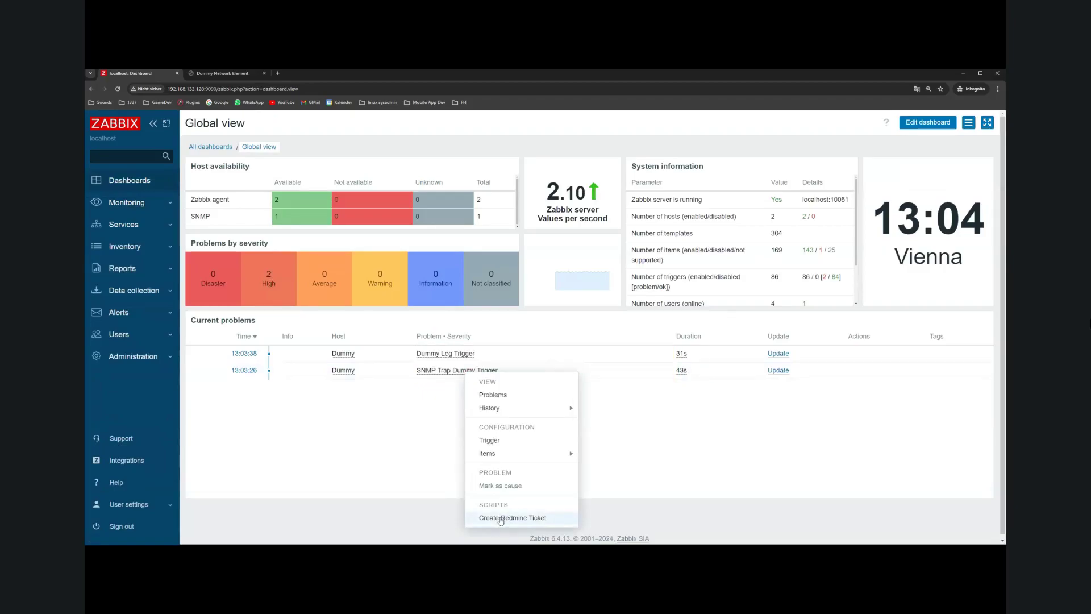
pyautogui.click(500, 519)
pyautogui.moveTo(534, 202); pyautogui.dragTo(389, 203)
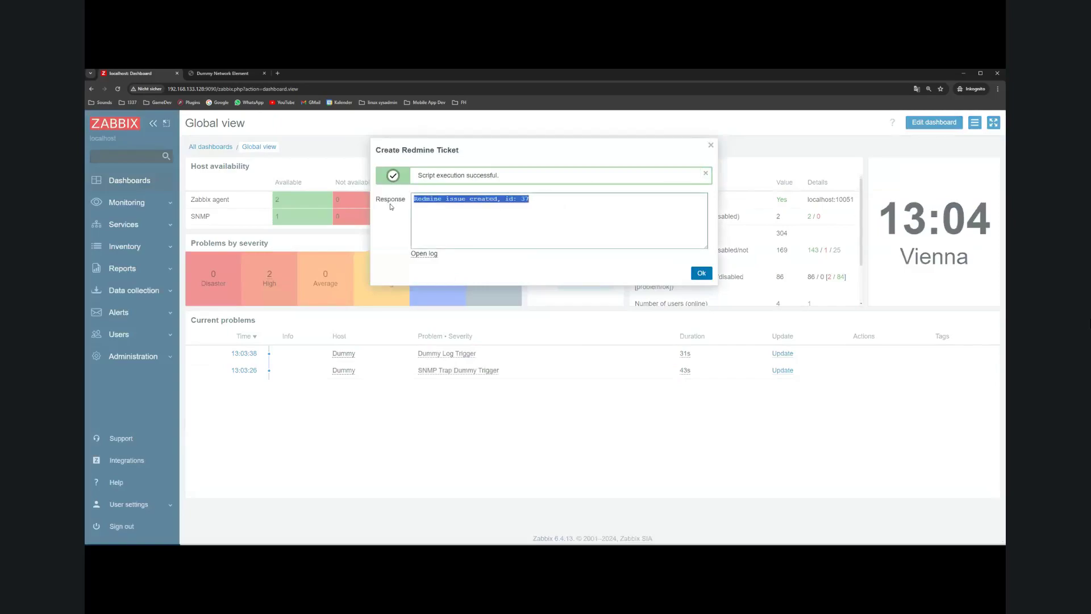
pyautogui.click(430, 210)
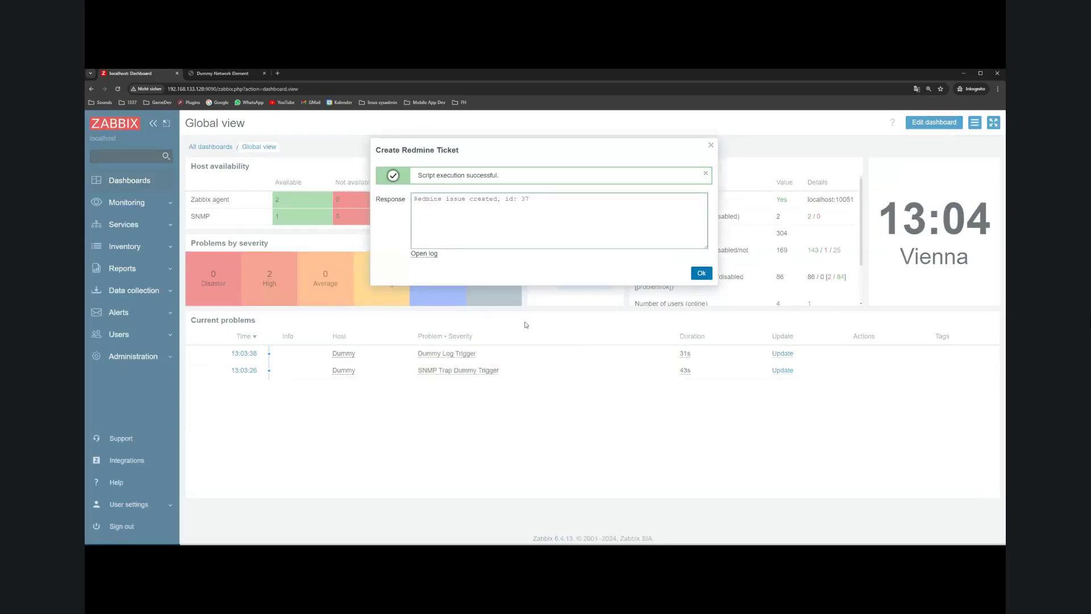
pyautogui.click(703, 273)
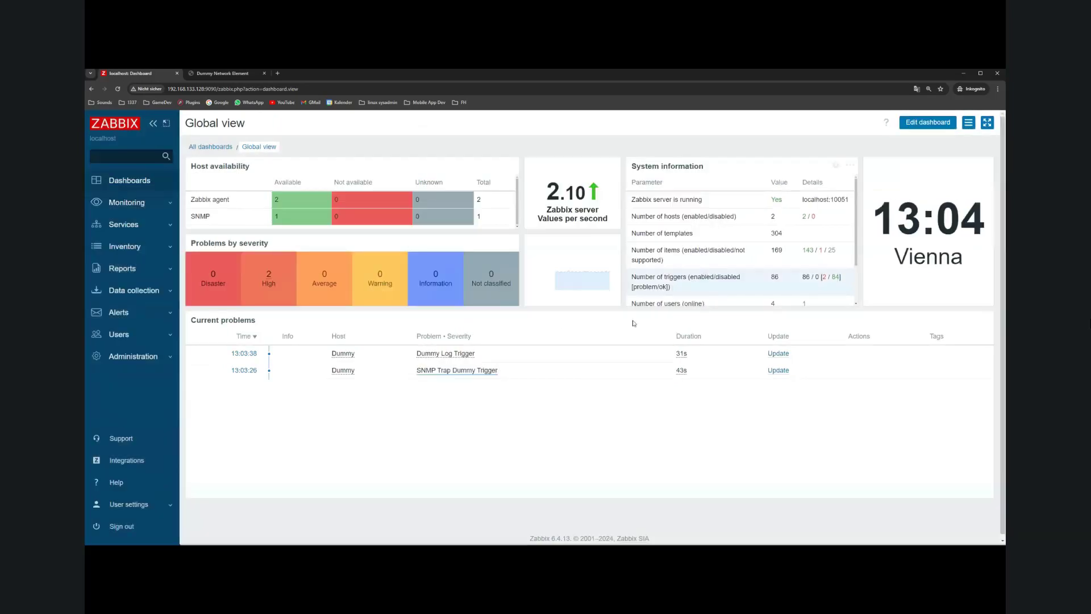
# Step: Create Redmine ticket 38 from Dummy Log Trigger, then copy the server address
pyautogui.click(449, 354)
pyautogui.click(488, 499)
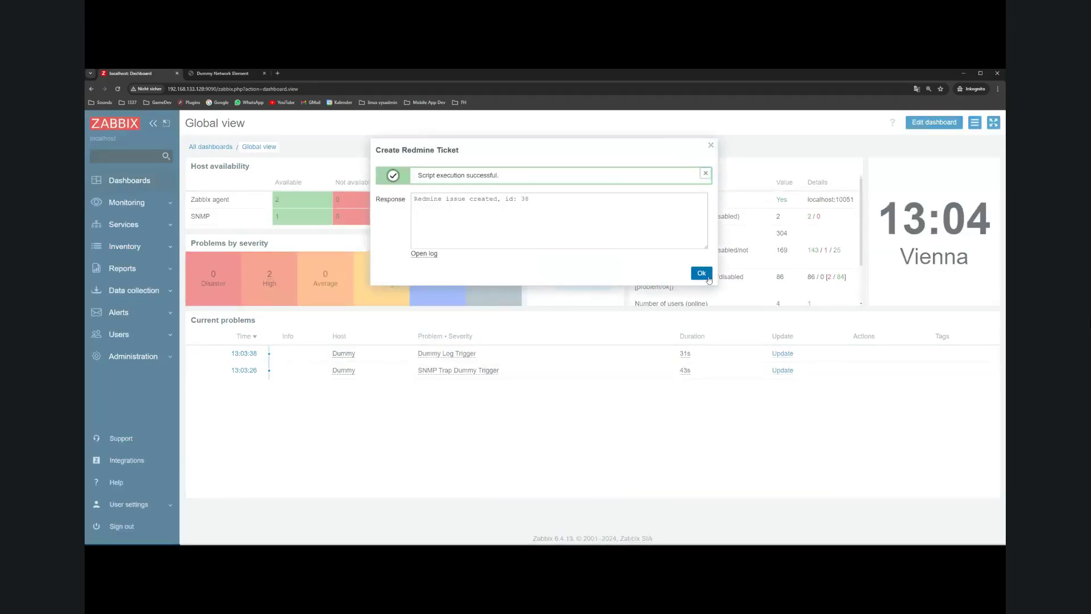
pyautogui.click(705, 274)
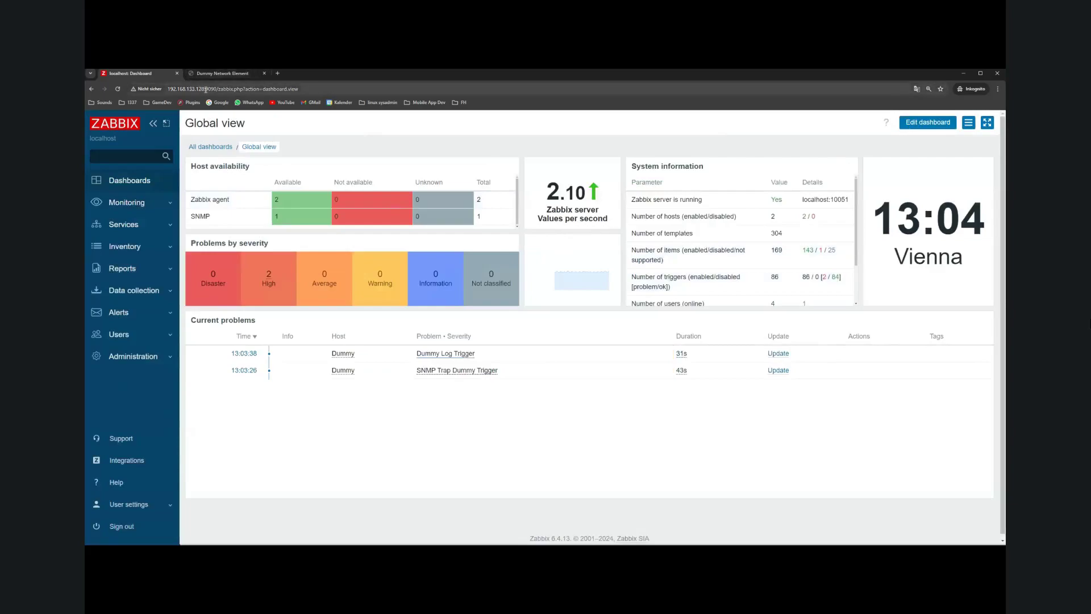
pyautogui.doubleClick(170, 90)
pyautogui.hotkey('ctrl', 'c')
pyautogui.click(277, 74)
# Step: Load Redmine on port 8080 in the private tab and sign in with the user's login and password
pyautogui.hotkey('ctrl', 'v')
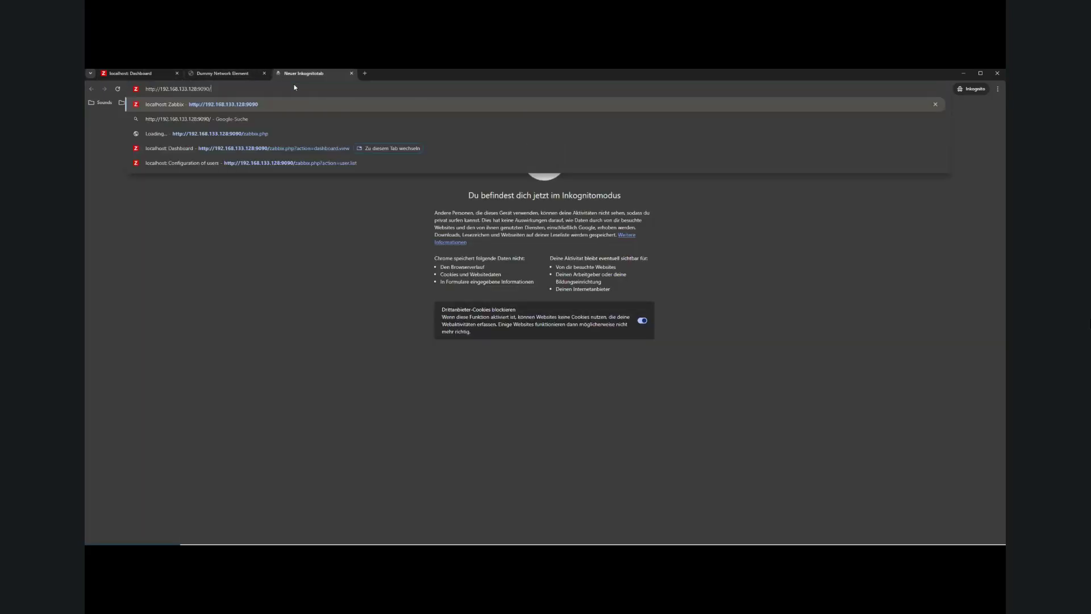
pyautogui.press('BackSpace')
pyautogui.press('BackSpace')
pyautogui.press('BackSpace')
pyautogui.press('BackSpace')
pyautogui.write('8080')
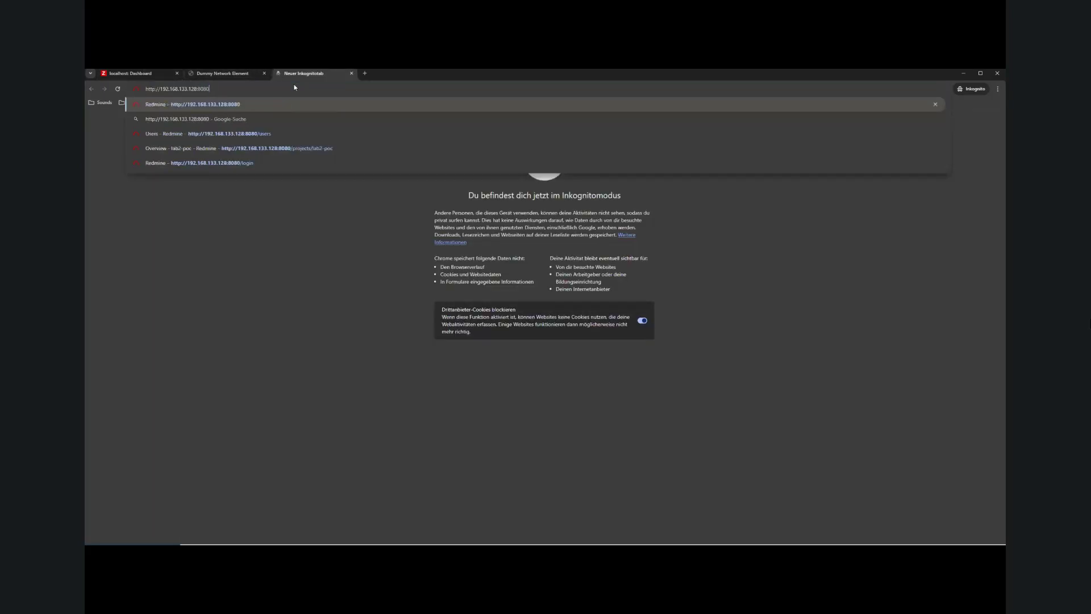
pyautogui.press('Return')
pyautogui.click(950, 114)
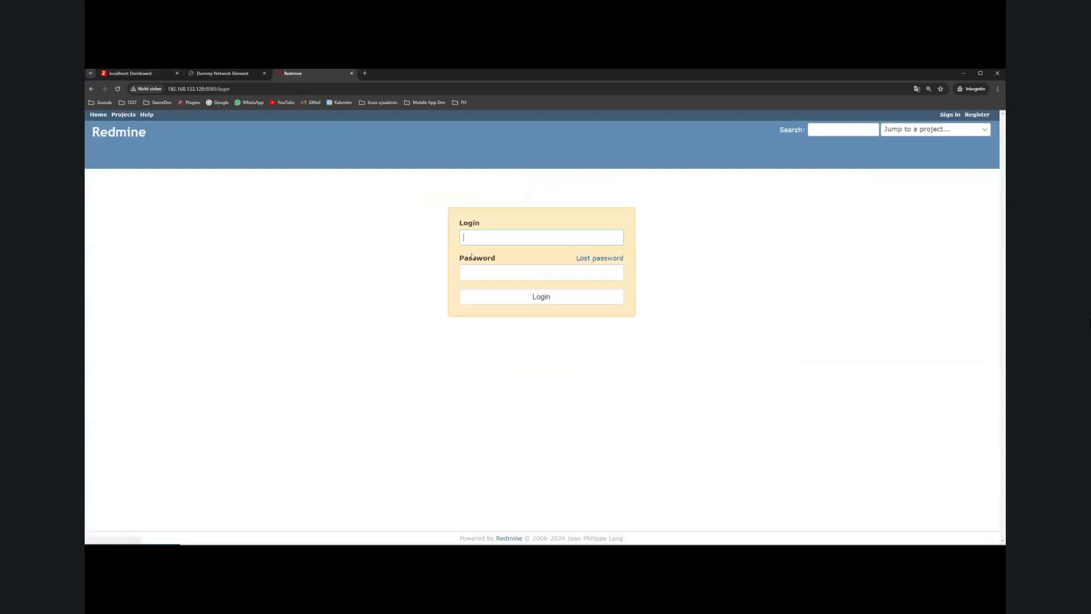
pyautogui.write('pqcuser2')
pyautogui.press('BackSpace')
pyautogui.write('1')
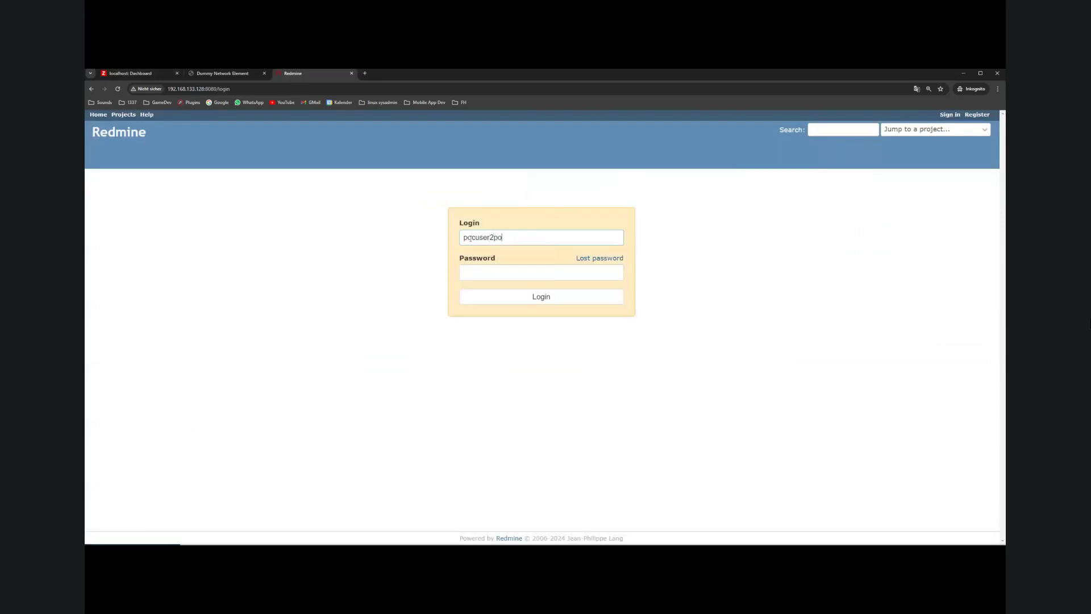
pyautogui.press('Tab')
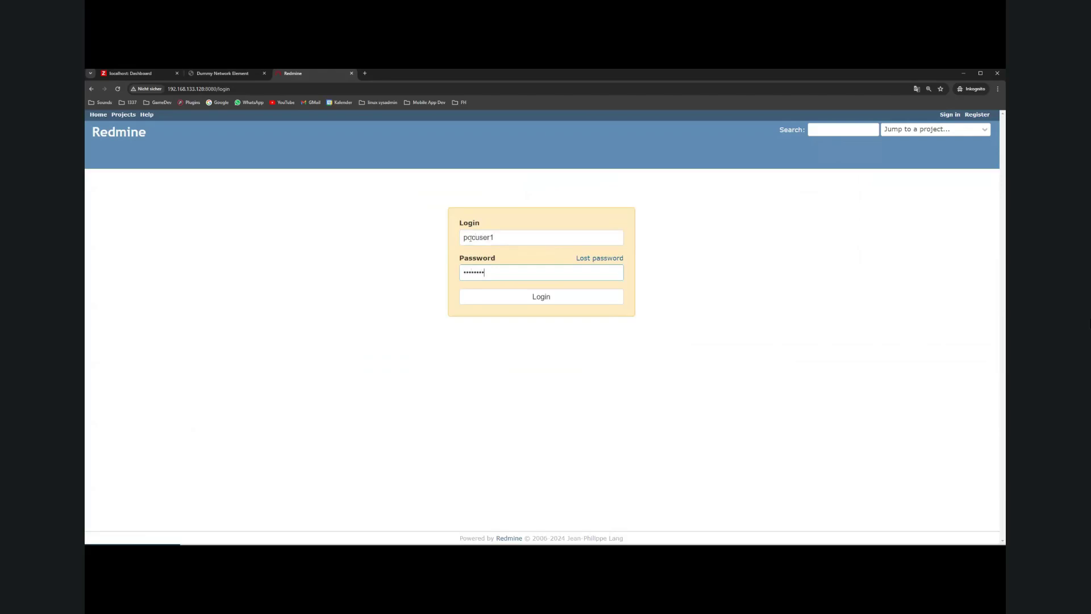
pyautogui.press('Return')
# Step: Check issues #37 and #38 in the lab2-poc project, then return to Zabbix
pyautogui.click(916, 132)
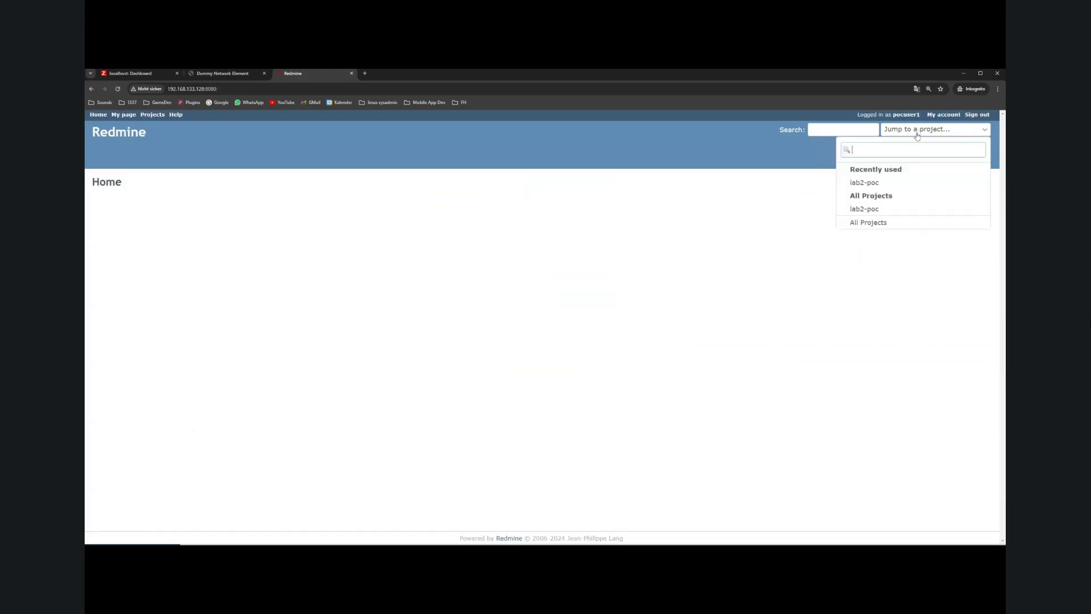
pyautogui.click(875, 181)
pyautogui.click(212, 164)
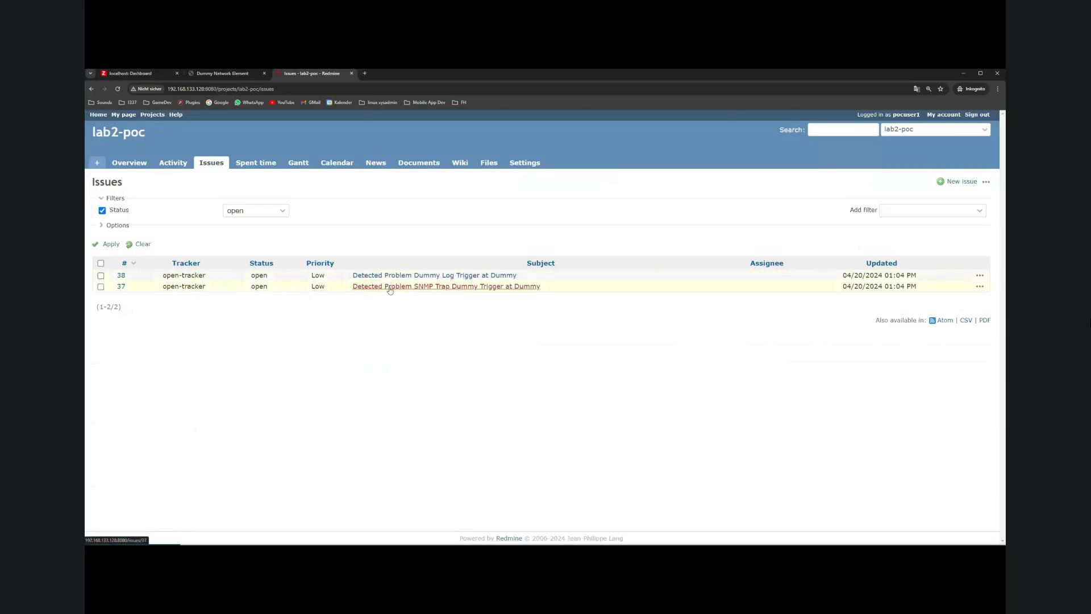
pyautogui.click(390, 287)
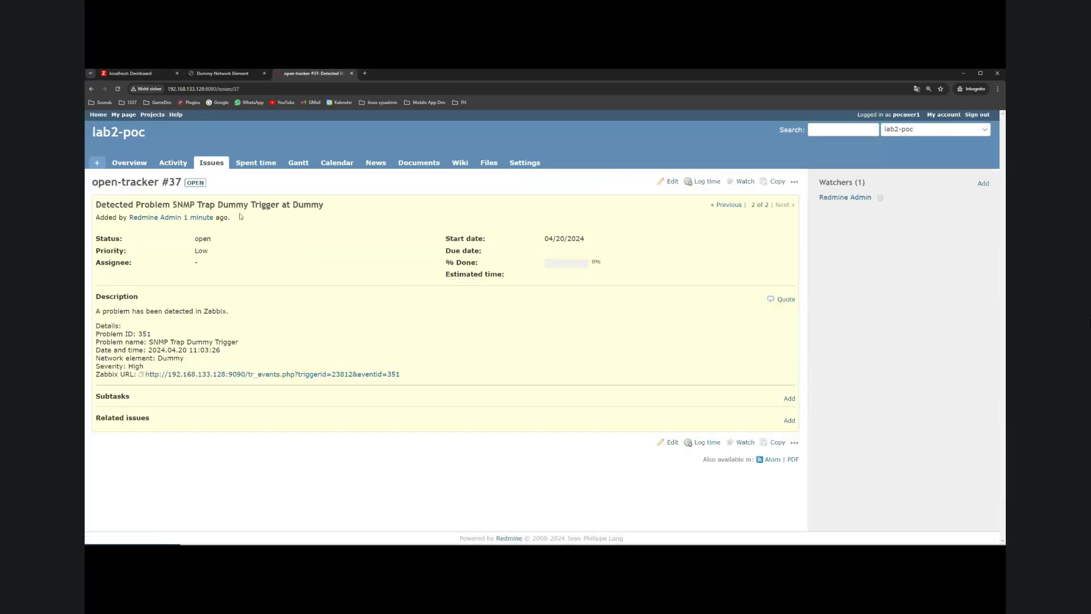
pyautogui.click(91, 89)
pyautogui.click(366, 277)
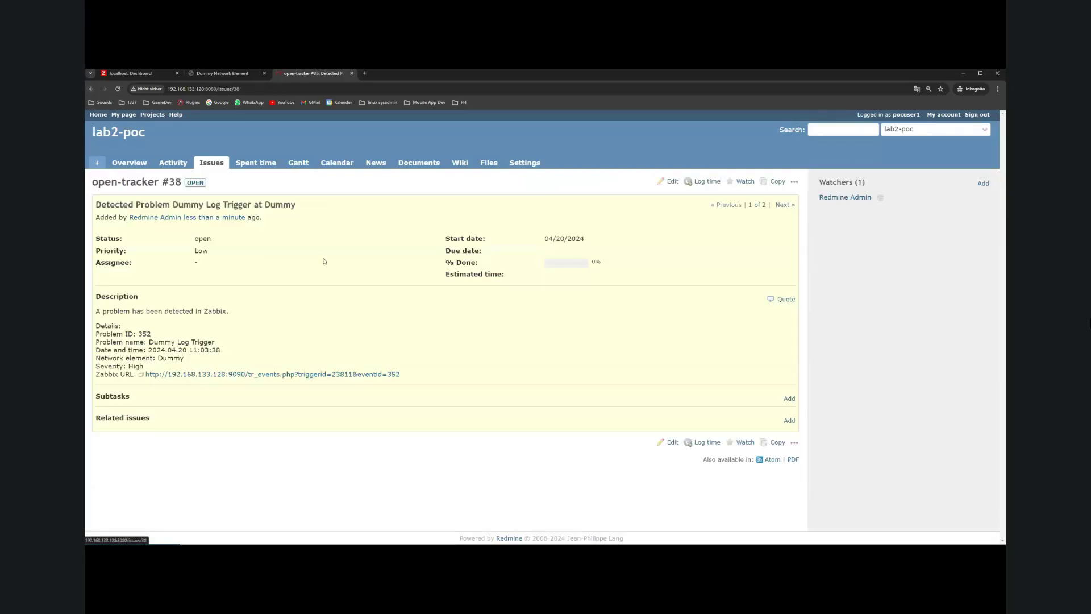
pyautogui.click(91, 90)
pyautogui.click(129, 73)
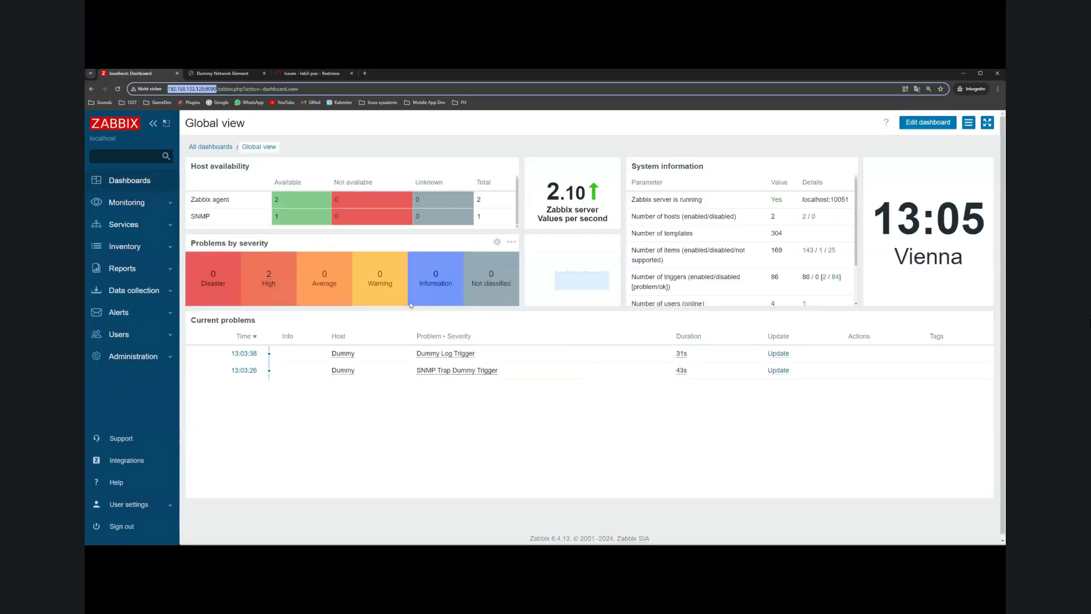
# Step: Raise another Redmine ticket for Dummy Log Trigger and open the new issue #39 in Redmine
pyautogui.click(463, 354)
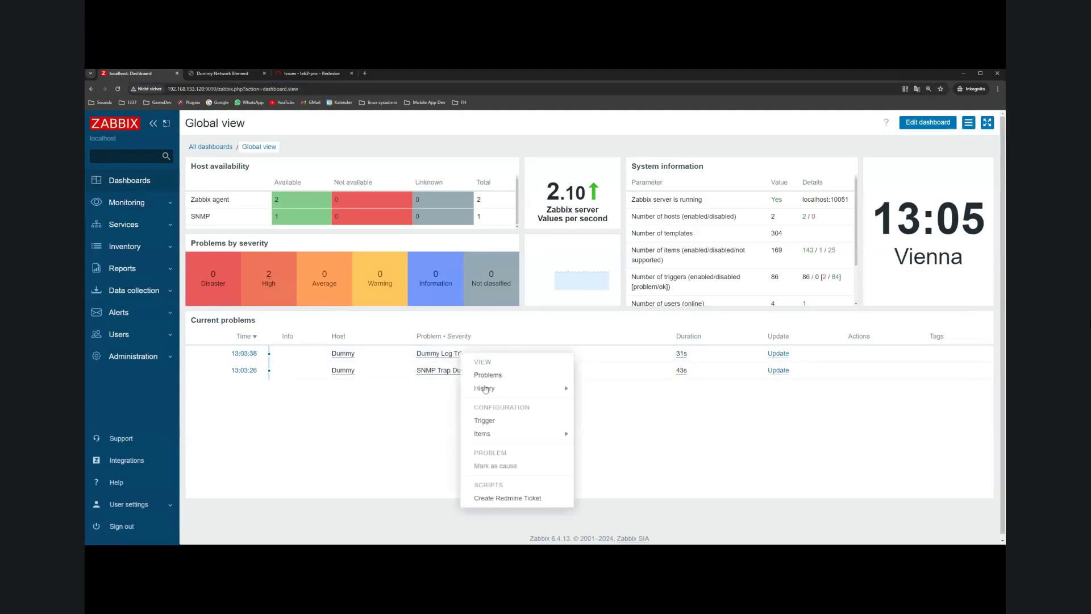
pyautogui.click(511, 499)
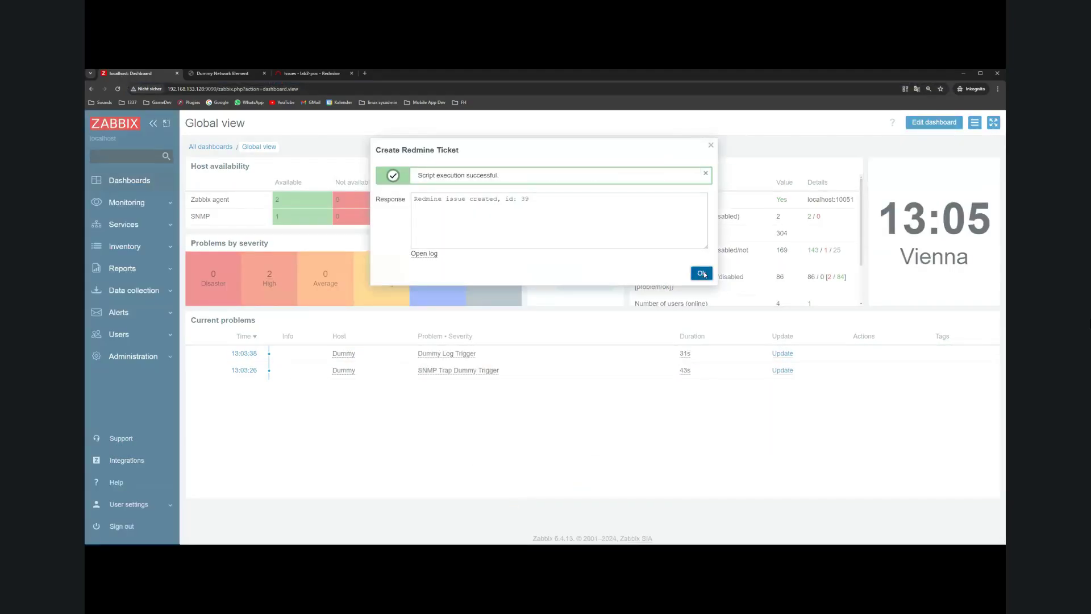
pyautogui.click(701, 273)
pyautogui.click(312, 73)
pyautogui.click(218, 162)
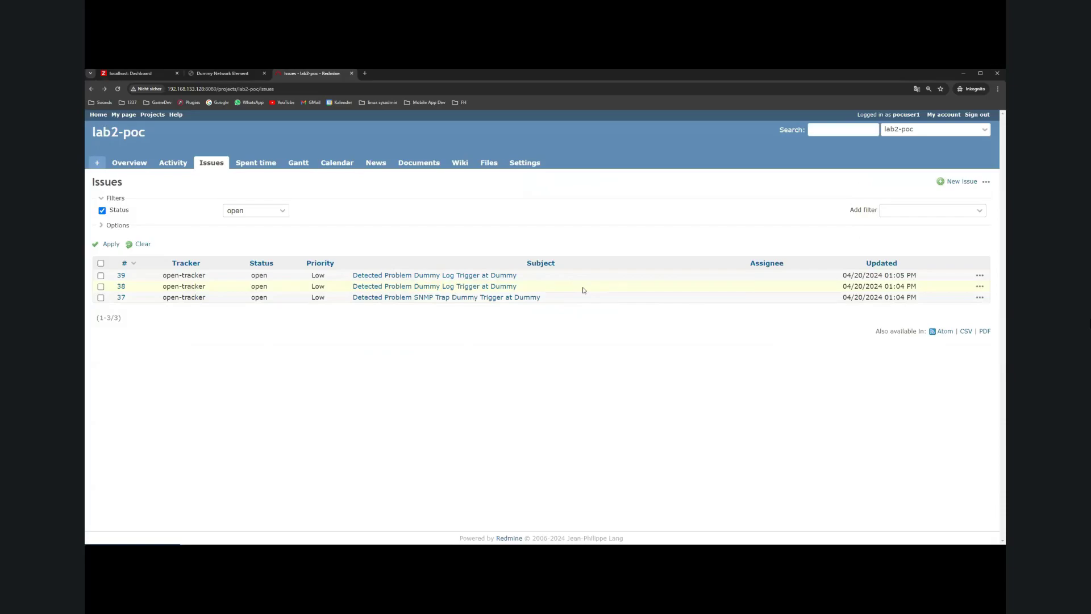
pyautogui.click(381, 275)
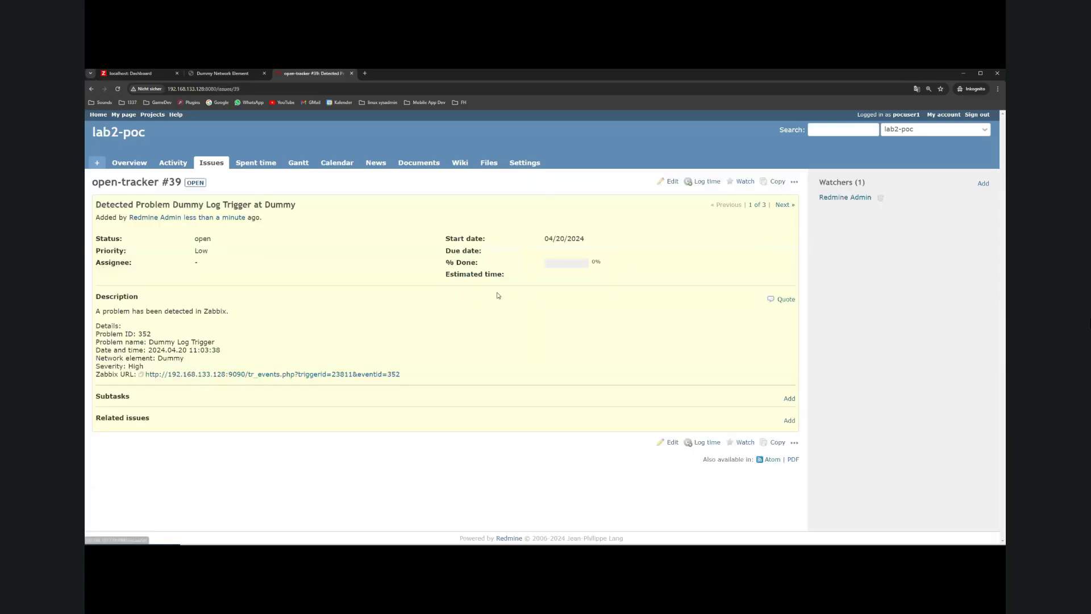
# Step: Set issue #39 to status in-progress on in-progress-tracker, save it, and reopen its details
pyautogui.click(671, 442)
pyautogui.scroll(1, 264, 311)
pyautogui.click(235, 279)
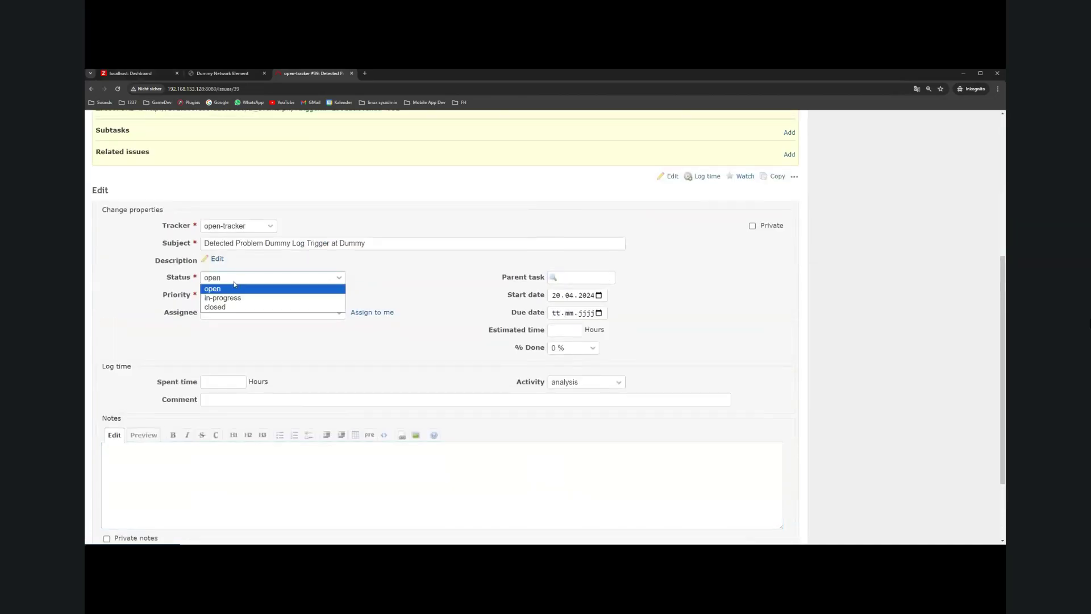
pyautogui.click(233, 295)
pyautogui.click(220, 226)
pyautogui.click(235, 246)
pyautogui.scroll(-2, 220, 398)
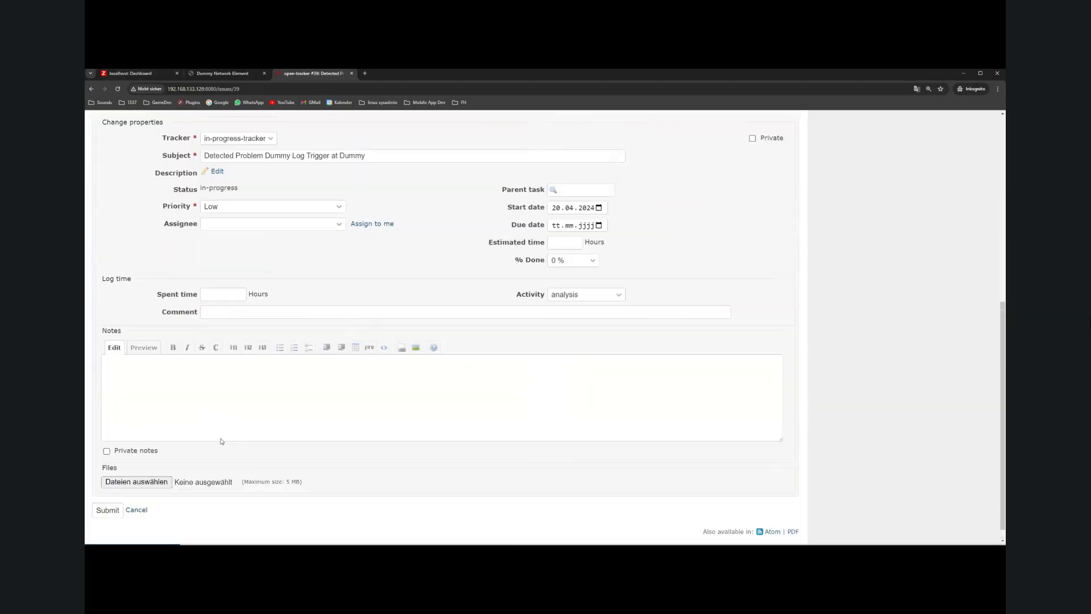
pyautogui.click(108, 494)
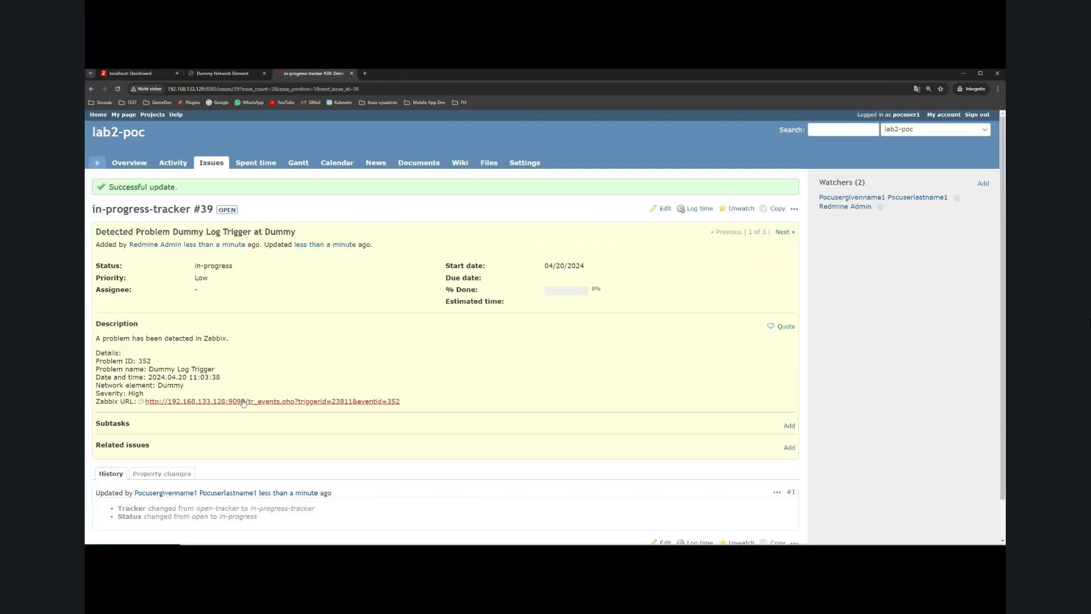
pyautogui.click(211, 162)
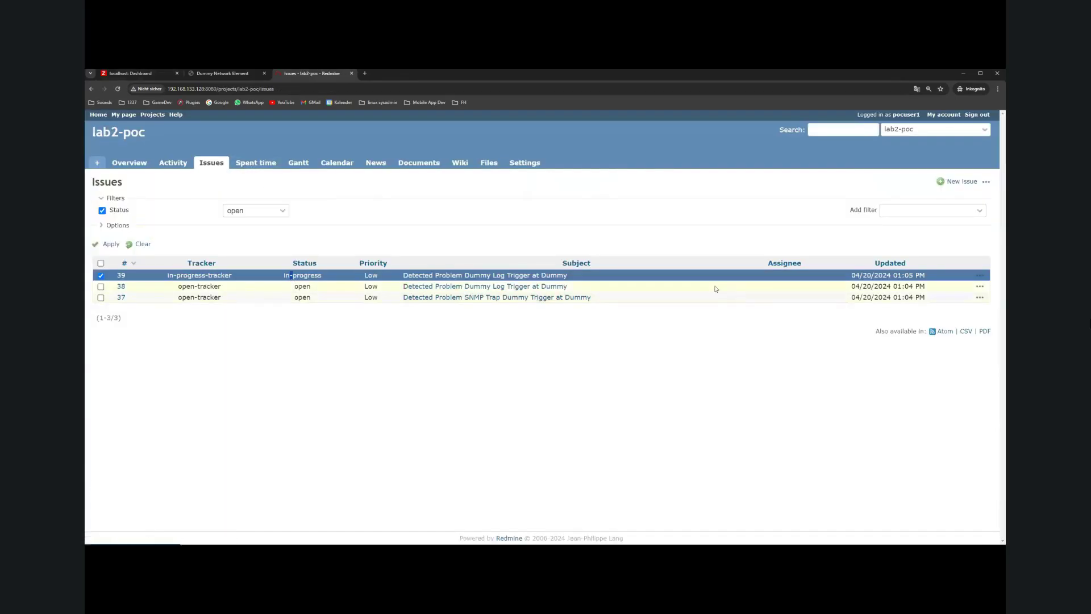
pyautogui.click(527, 278)
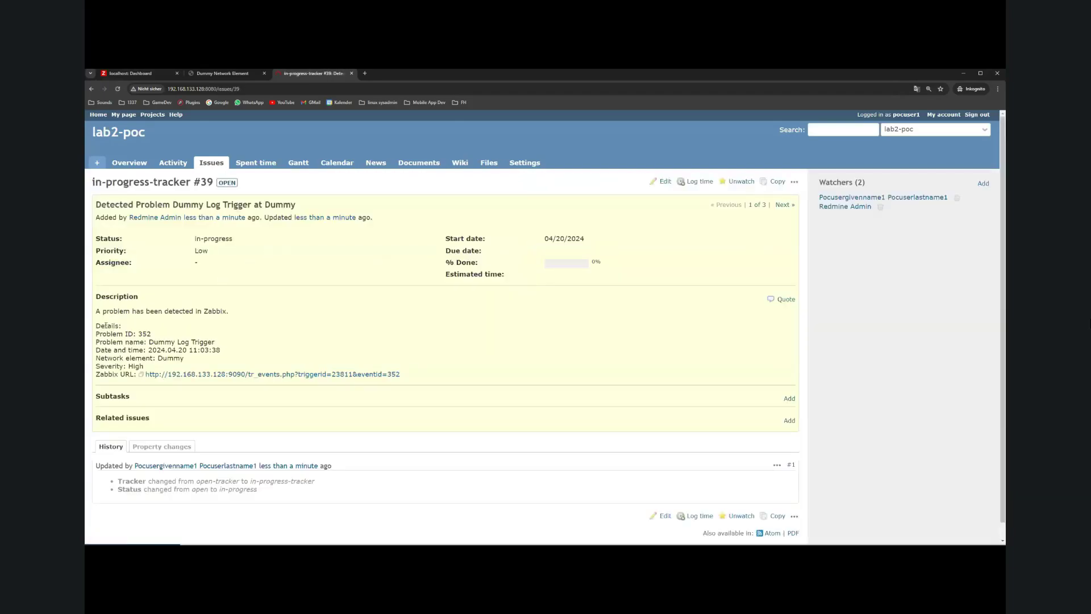
pyautogui.moveTo(97, 322); pyautogui.dragTo(221, 332)
pyautogui.scroll(-1, 151, 336)
pyautogui.click(171, 332)
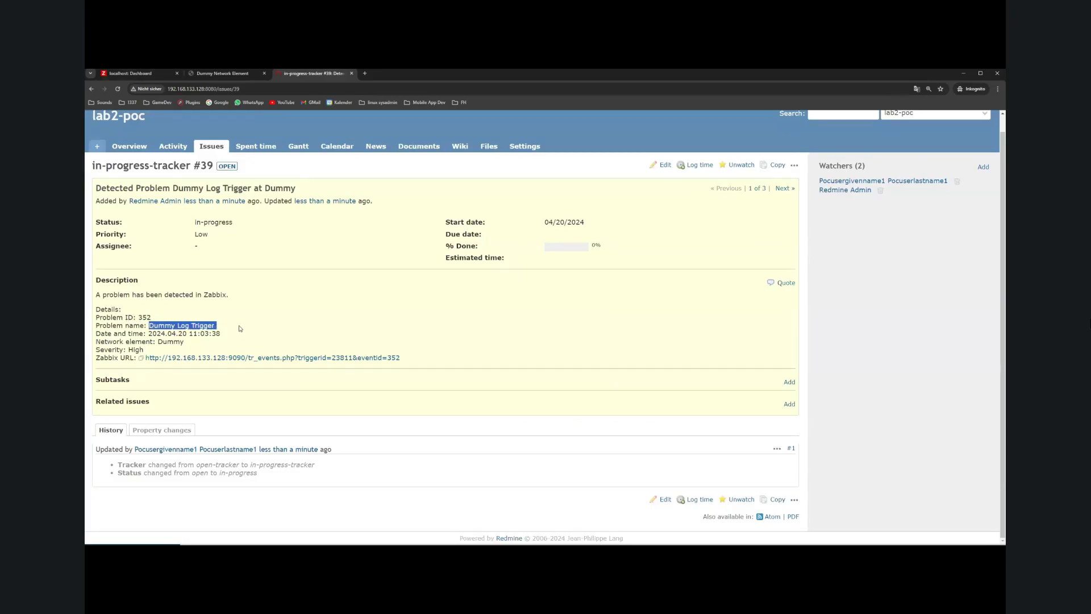
pyautogui.moveTo(148, 333); pyautogui.dragTo(228, 334)
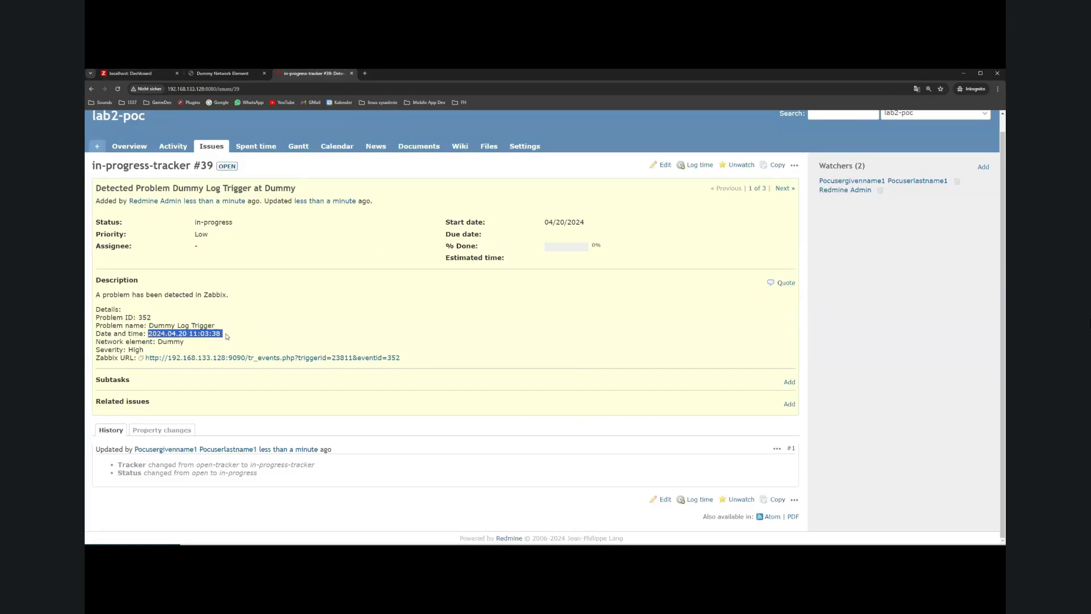
pyautogui.doubleClick(170, 342)
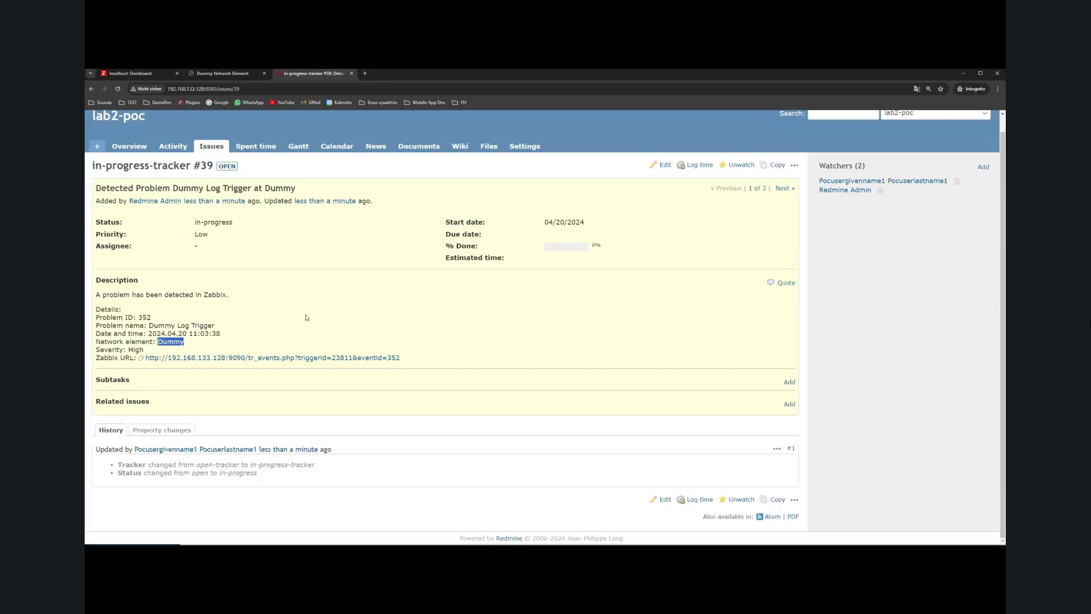
pyautogui.doubleClick(139, 349)
pyautogui.click(130, 74)
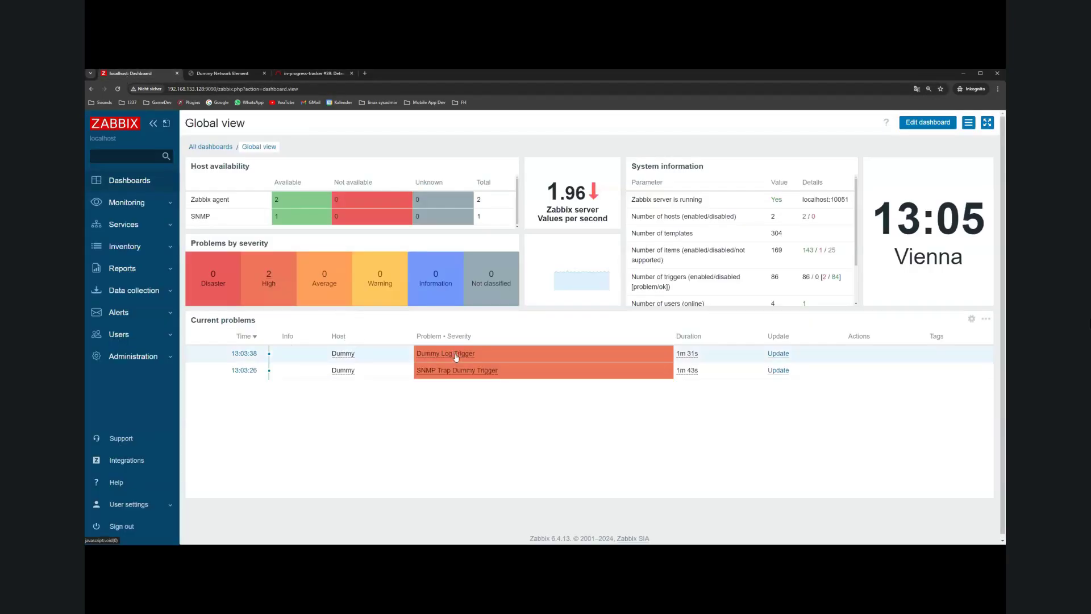
pyautogui.click(448, 353)
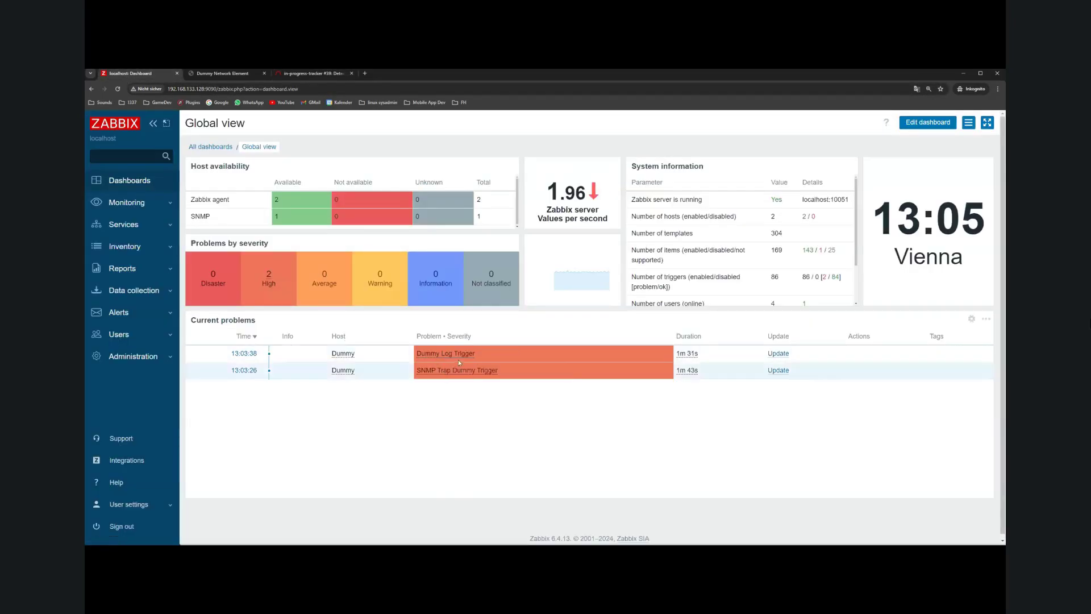
pyautogui.click(245, 353)
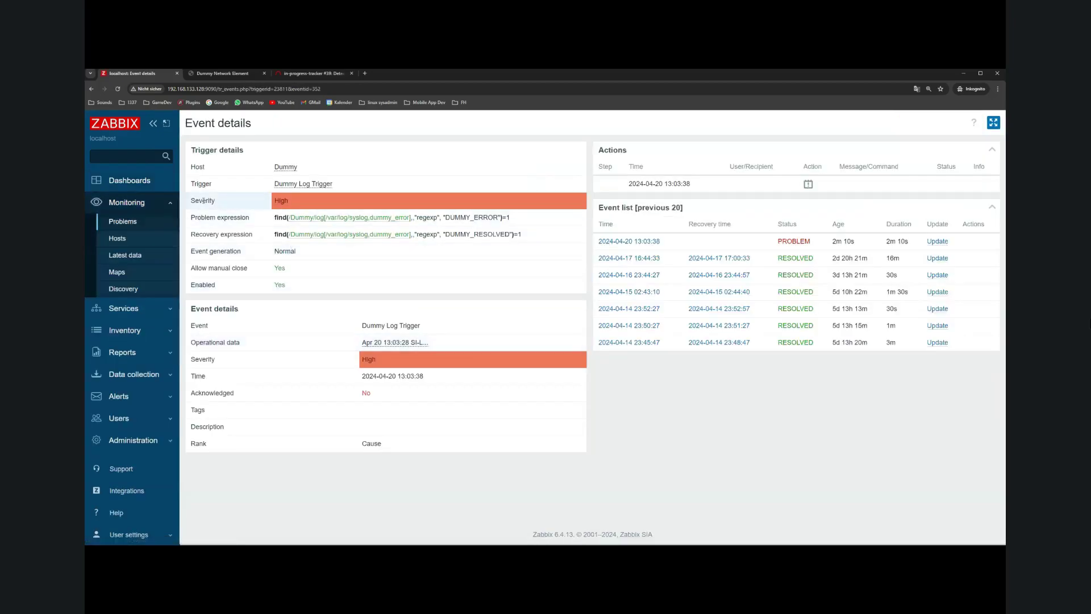
pyautogui.moveTo(190, 201); pyautogui.dragTo(288, 201)
pyautogui.click(91, 89)
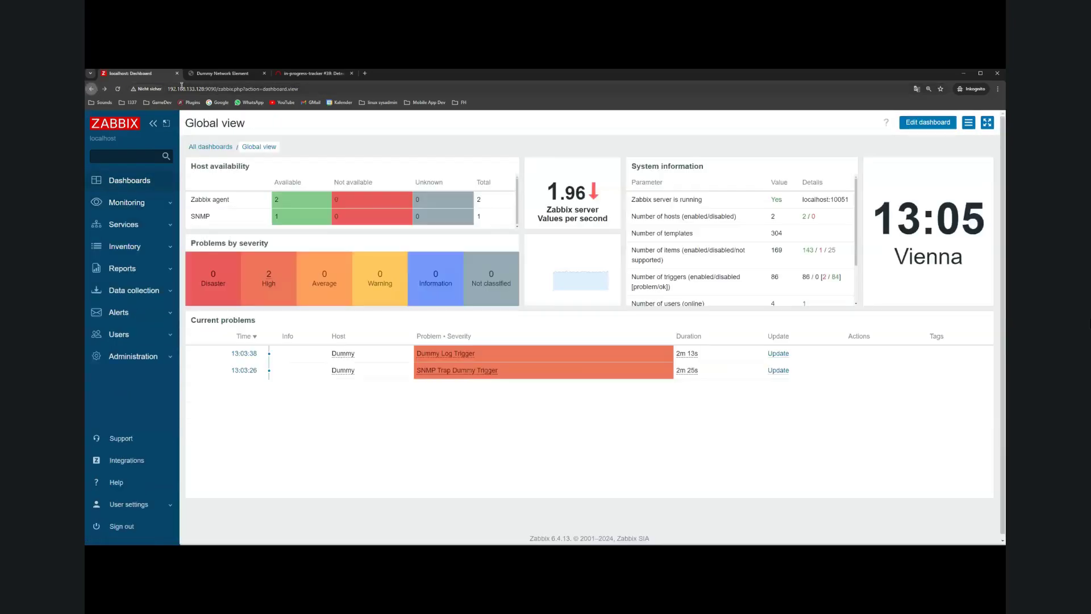
pyautogui.click(223, 73)
pyautogui.click(296, 74)
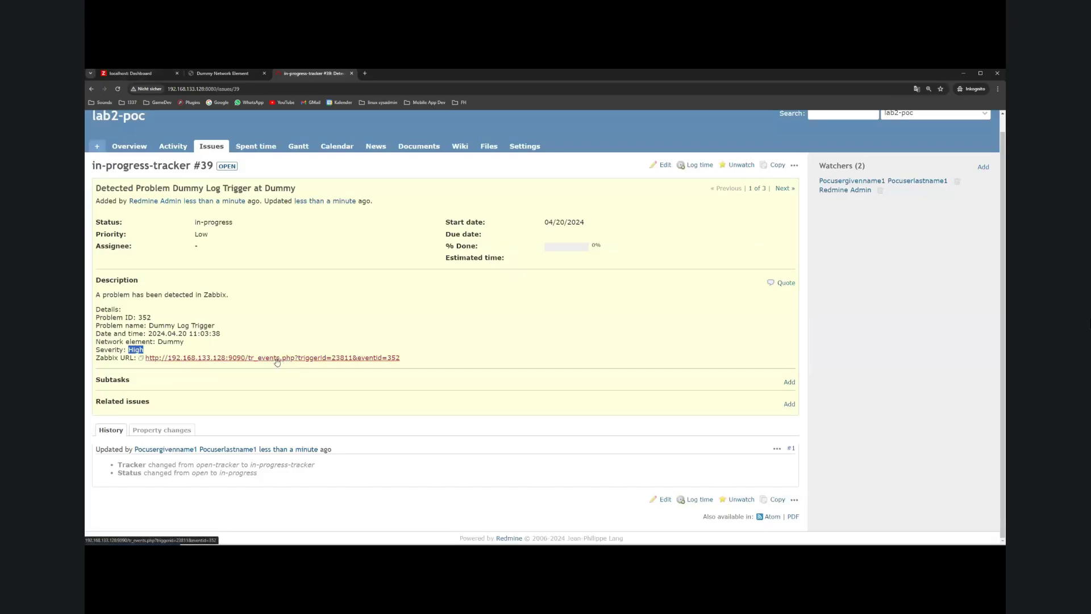
pyautogui.click(275, 310)
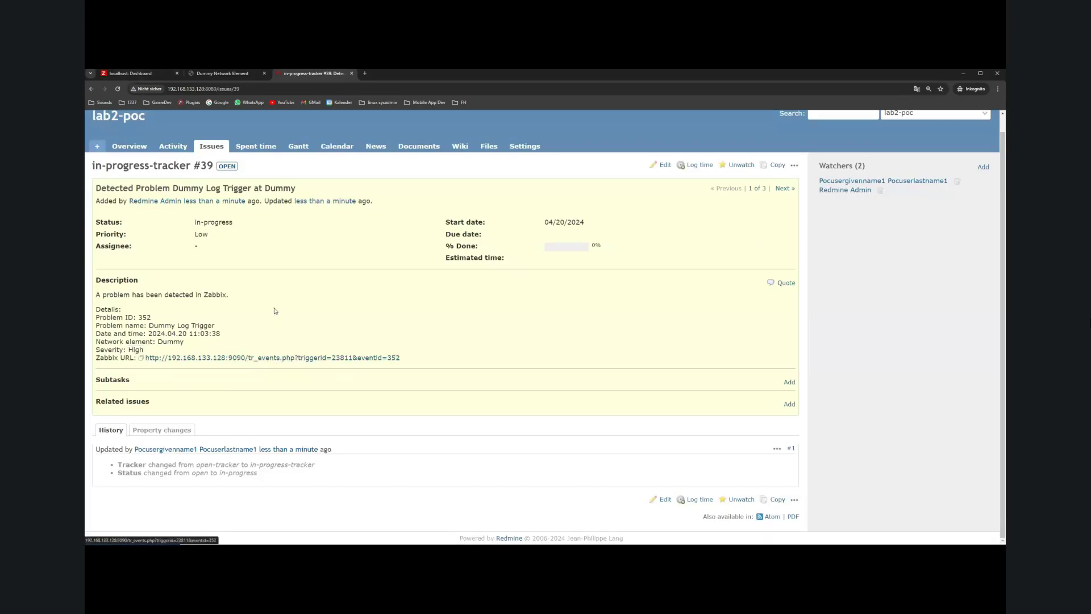
pyautogui.click(307, 358)
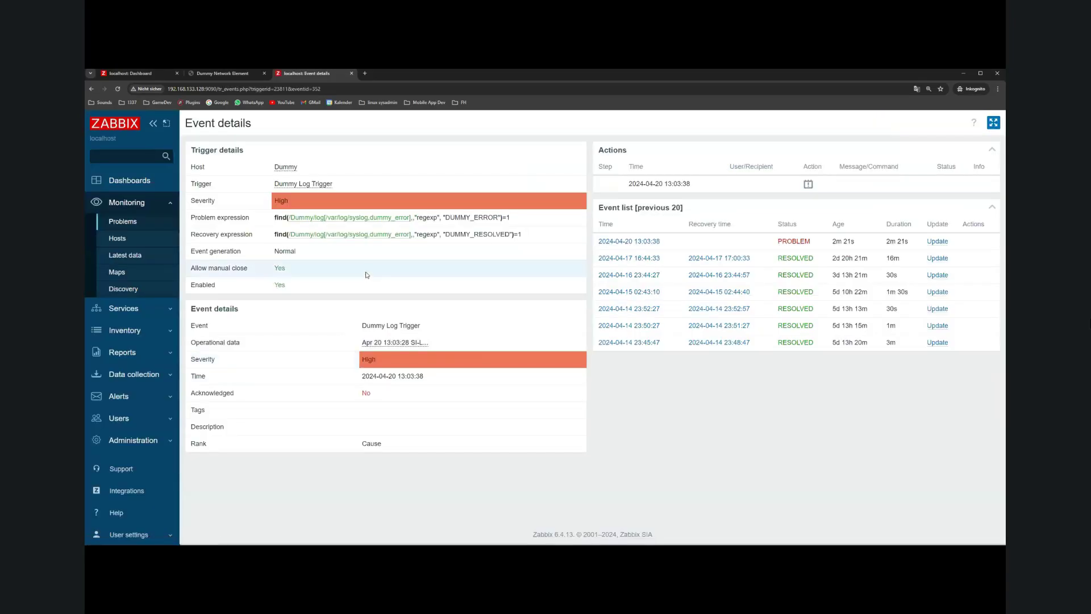
pyautogui.click(91, 89)
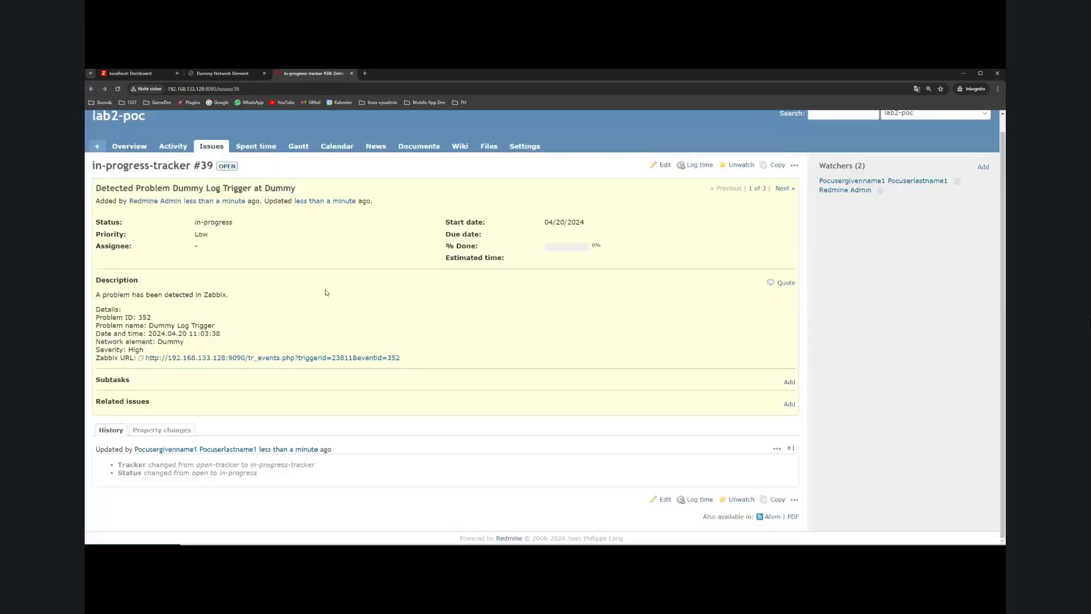
# Step: Move ticket #39 to closed-tracker with Low priority and save it
pyautogui.click(664, 500)
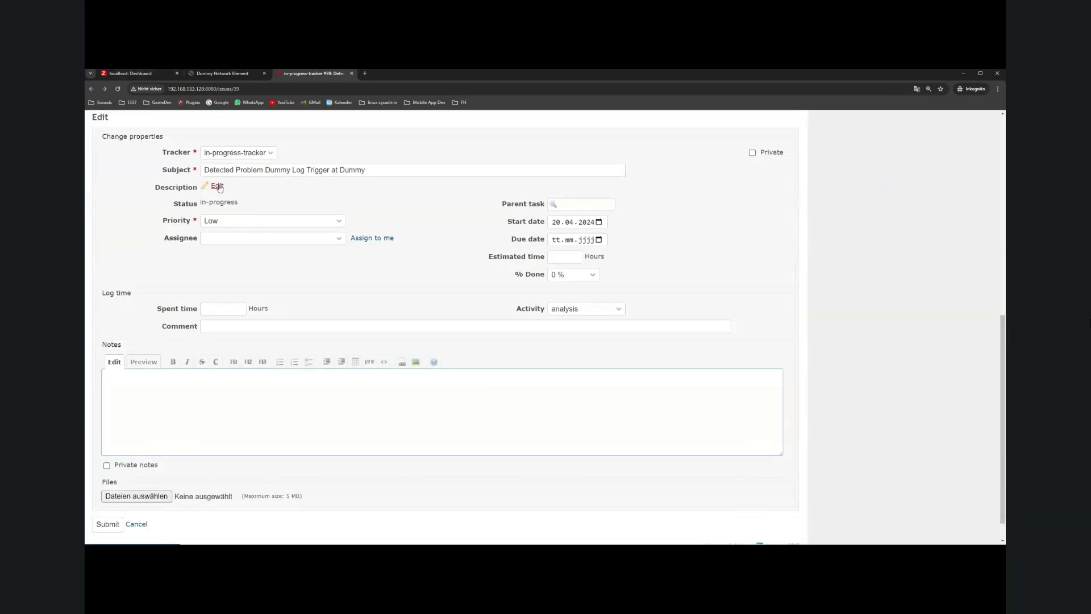
pyautogui.click(227, 219)
pyautogui.click(228, 227)
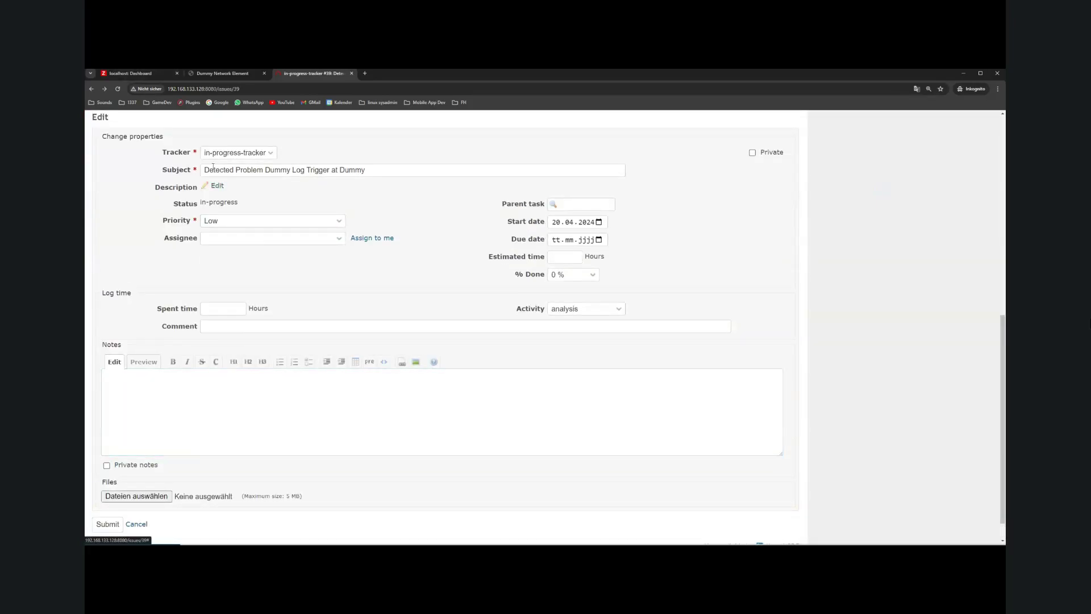
pyautogui.click(231, 153)
pyautogui.click(230, 173)
pyautogui.scroll(-1, 280, 327)
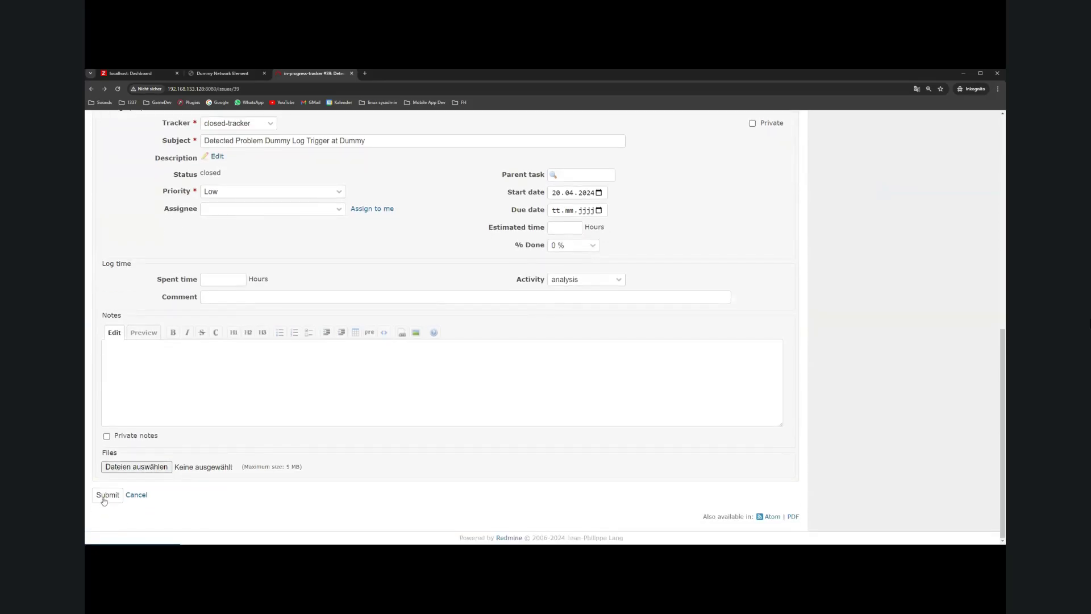
pyautogui.click(106, 495)
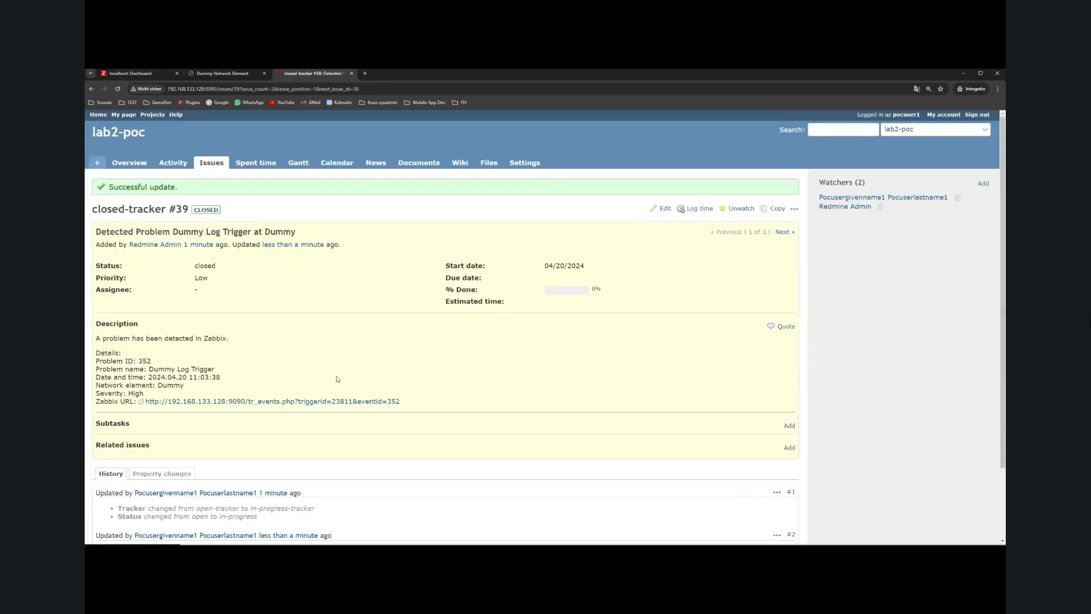
# Step: Run dummy_up.sh and dummy_log_resolved.sh in Dummy Network Element
pyautogui.click(228, 74)
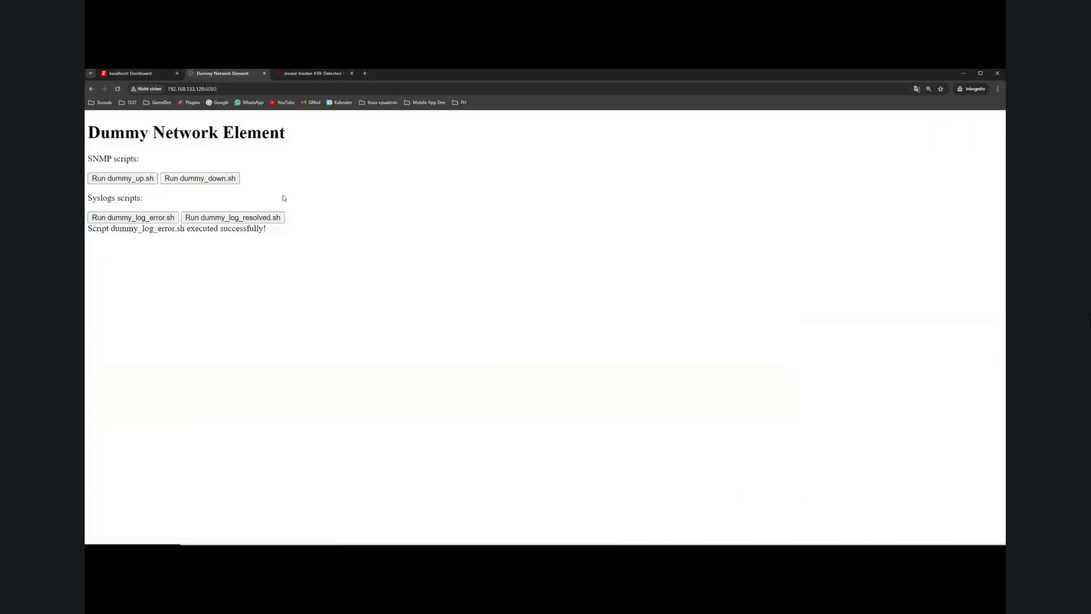
pyautogui.click(129, 180)
pyautogui.click(225, 220)
# Step: Reload Zabbix's dashboard and open Monitoring > Problems showing SNMP Trap Dummy Trigger resolved
pyautogui.click(133, 73)
pyautogui.rightClick(405, 272)
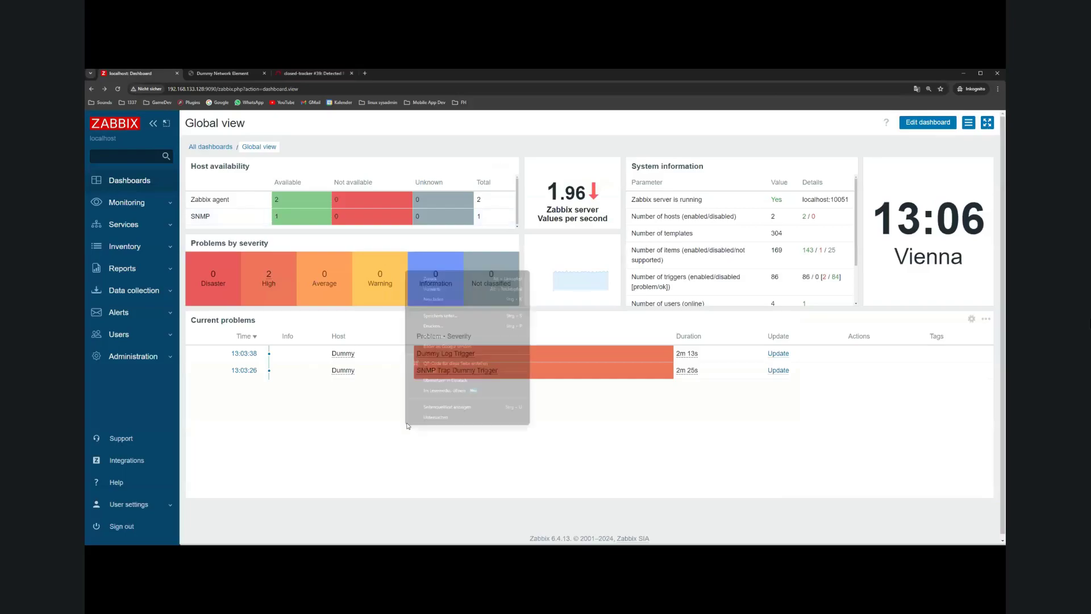
pyautogui.click(426, 299)
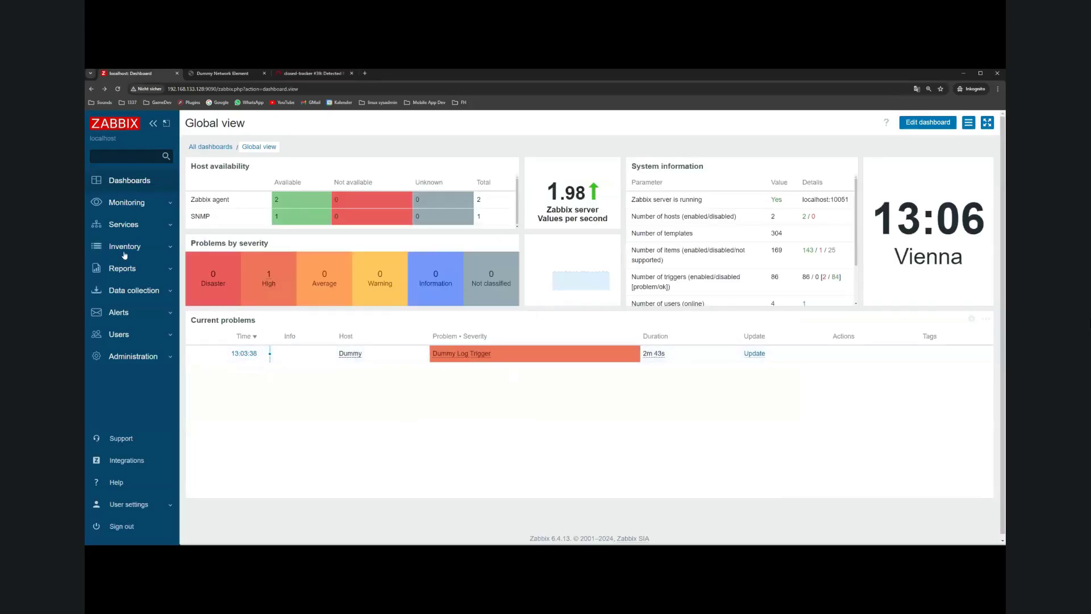
pyautogui.click(125, 203)
pyautogui.click(123, 221)
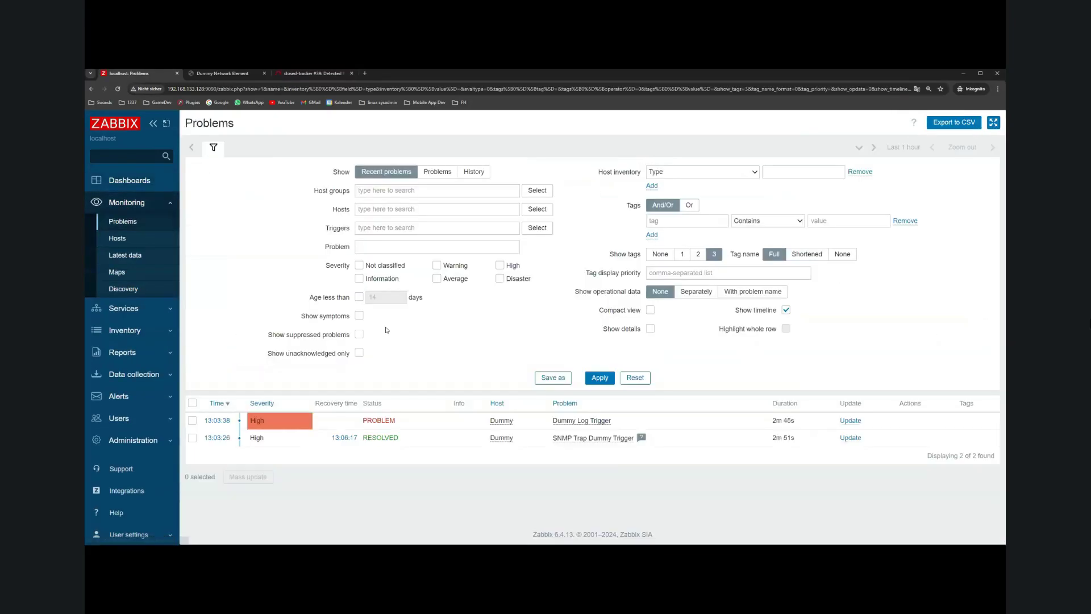